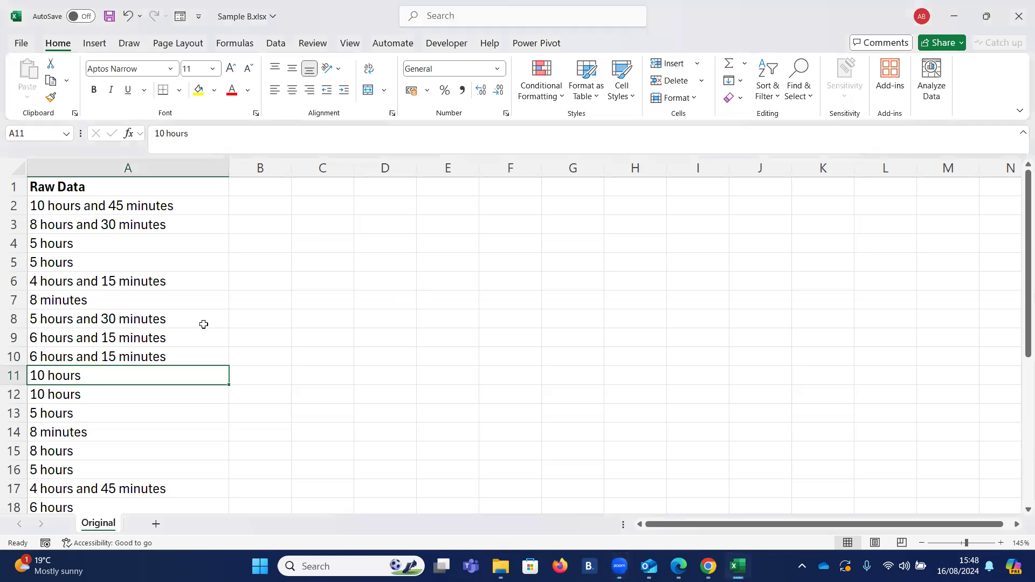
Examine the text durations in the Raw Data column, comparing the hours-only, minutes-only and combined entries down to the last row.
{"action": "scroll", "coordinate": [215, 323], "scroll_direction": "up", "scroll_amount": 3}
{"action": "scroll", "coordinate": [223, 335], "scroll_direction": "up", "scroll_amount": 1}
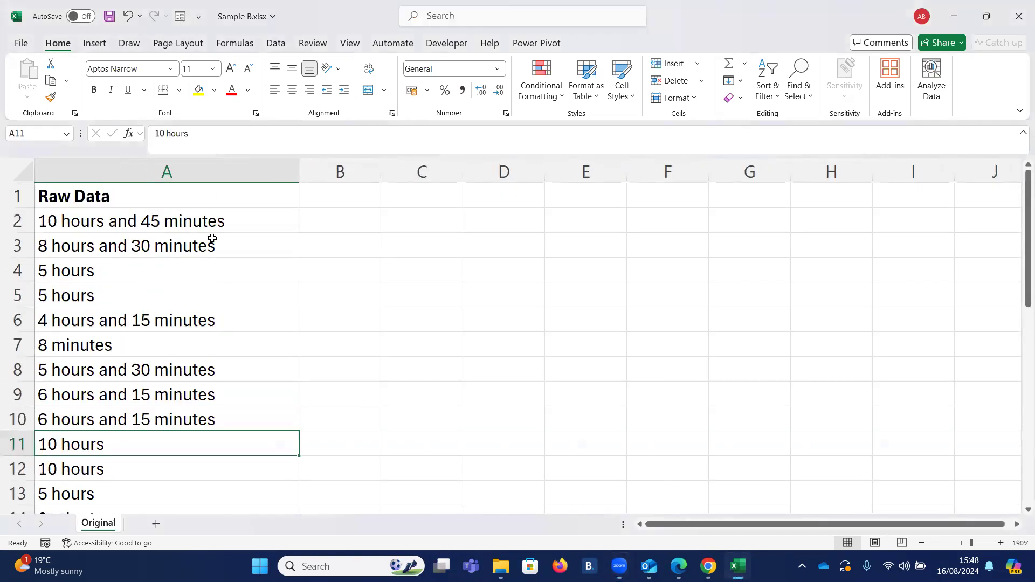
{"action": "left_click", "coordinate": [164, 196]}
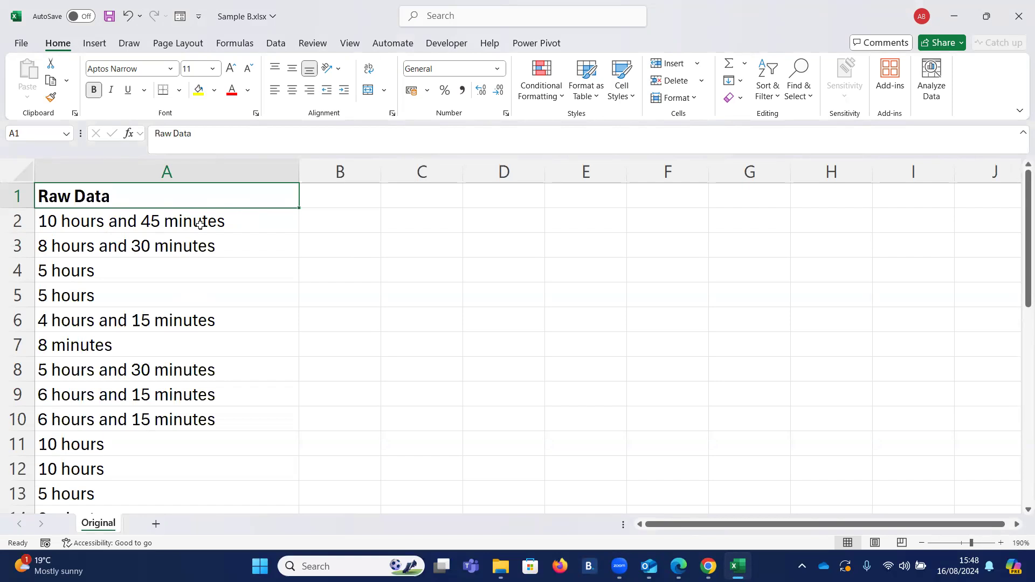
{"action": "left_click", "coordinate": [102, 271]}
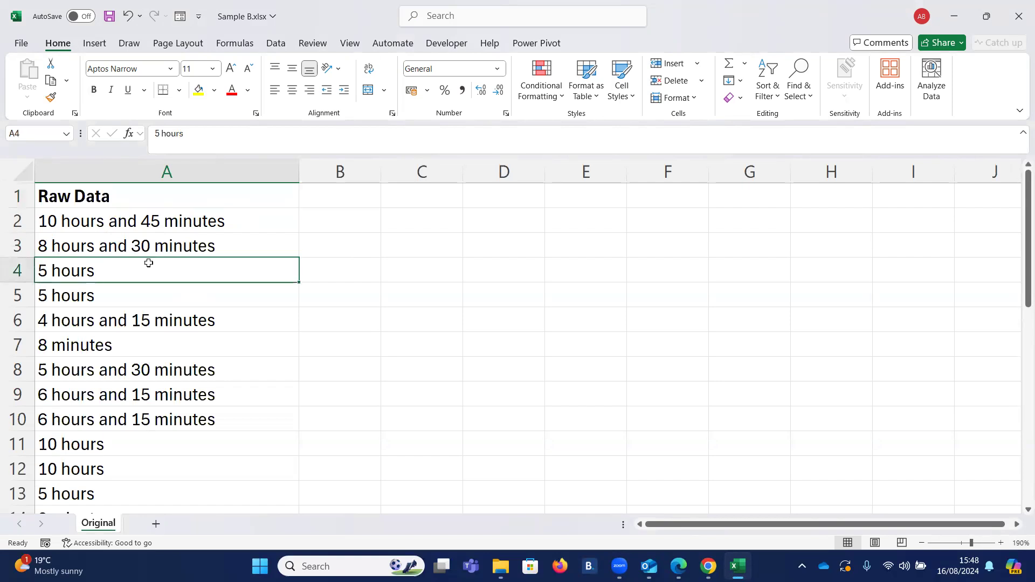
{"action": "left_click", "coordinate": [112, 345]}
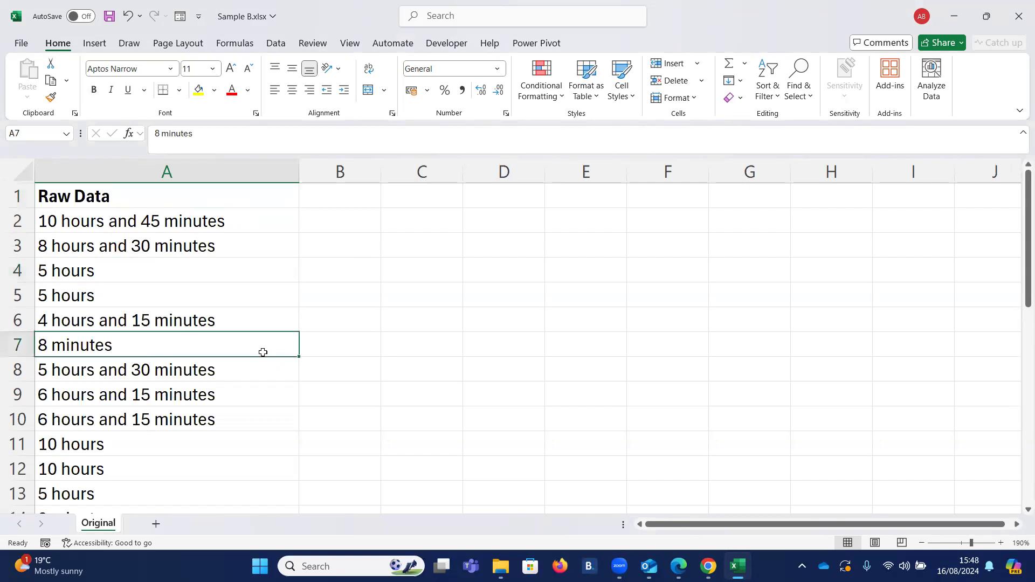
{"action": "scroll", "coordinate": [261, 365], "scroll_direction": "down", "scroll_amount": 2}
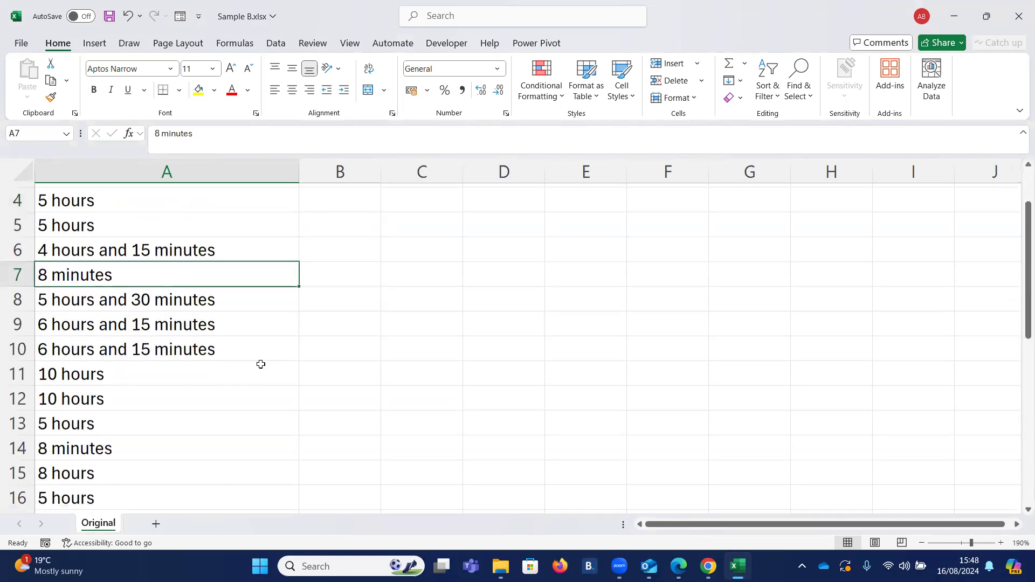
{"action": "scroll", "coordinate": [261, 364], "scroll_direction": "down", "scroll_amount": 6}
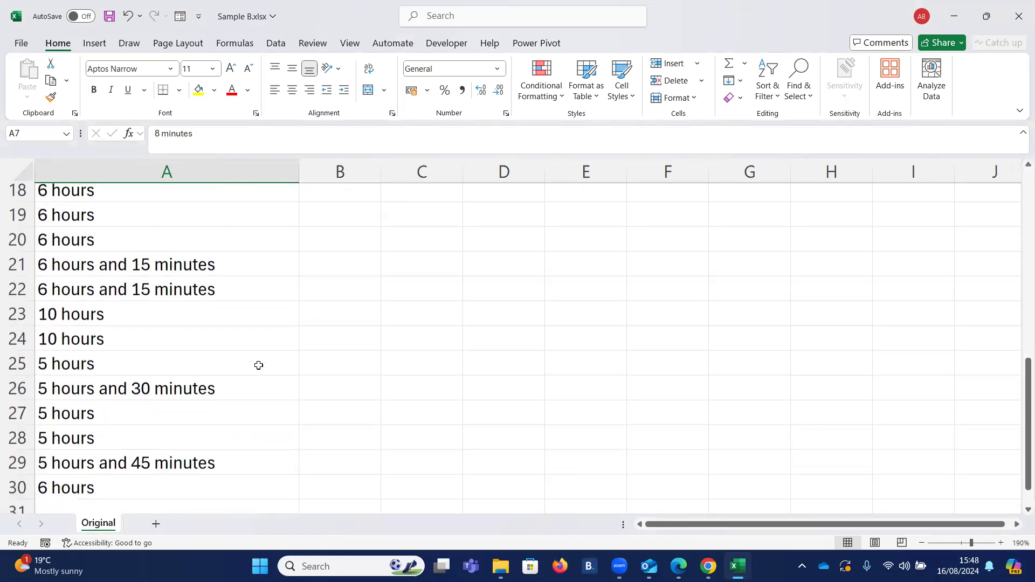
{"action": "scroll", "coordinate": [259, 367], "scroll_direction": "up", "scroll_amount": 8}
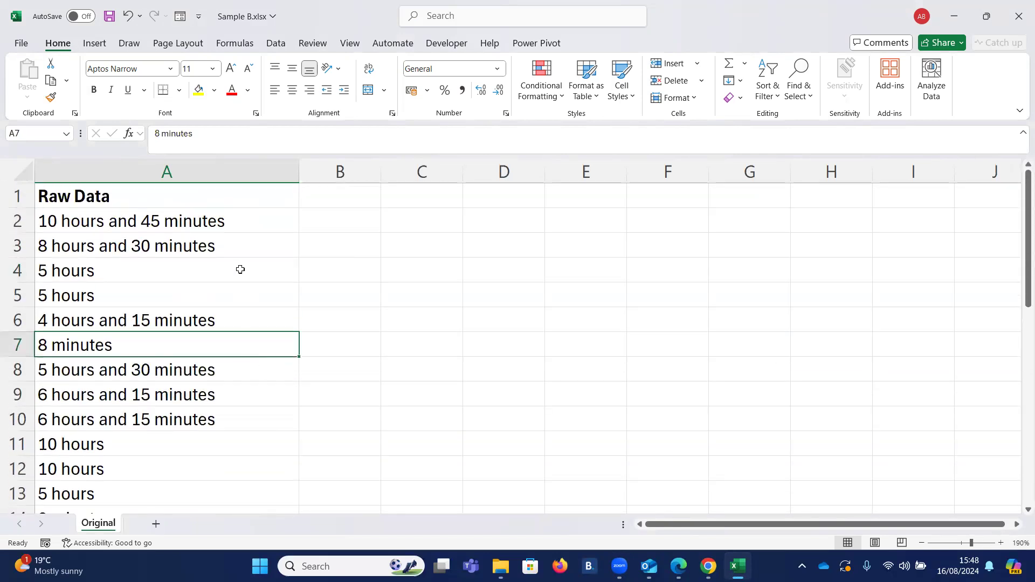
Enter sample results for the first duration in row 2: 10 in B2, 45 in C2 and 10:45 in D2.
{"action": "left_click", "coordinate": [99, 214]}
{"action": "left_click", "coordinate": [330, 218]}
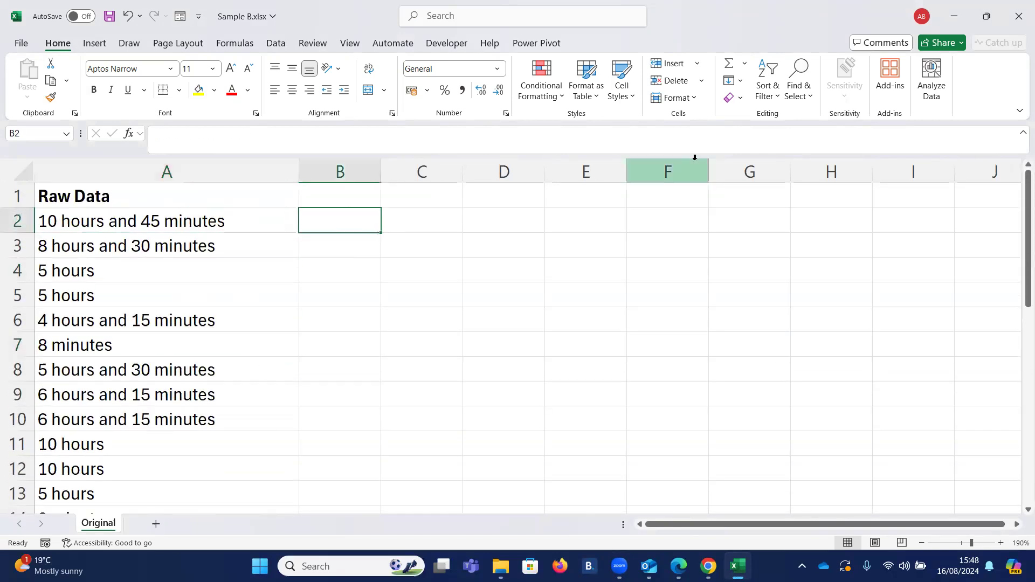
{"action": "type", "text": "10"}
{"action": "key", "text": "Tab"}
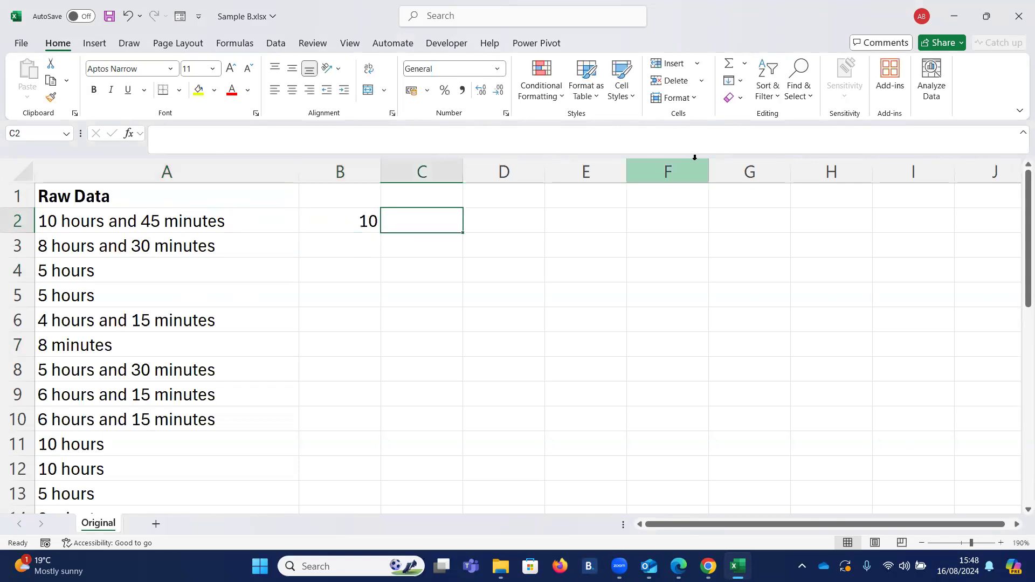
{"action": "type", "text": "45"}
{"action": "key", "text": "Tab"}
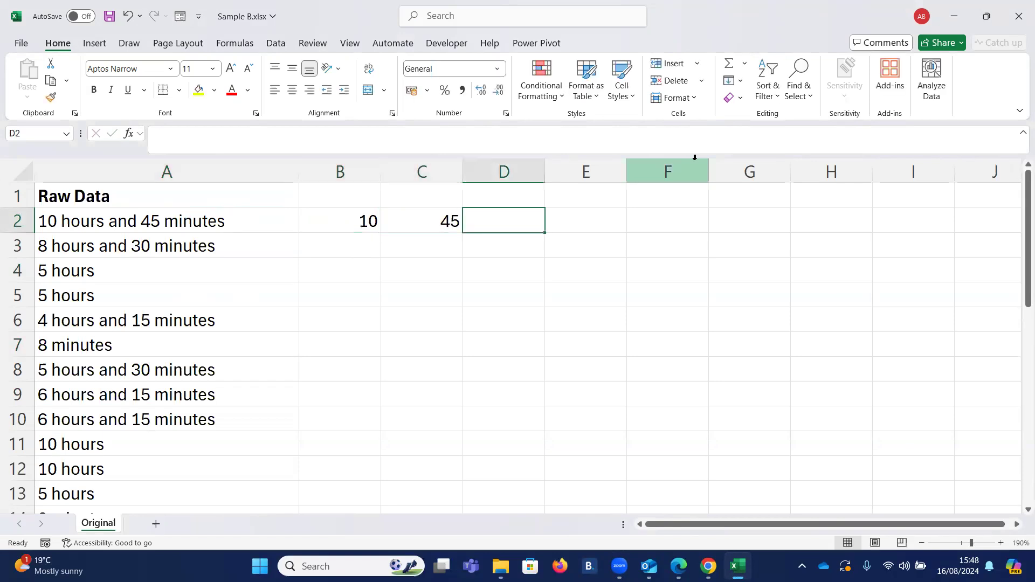
{"action": "type", "text": "10:45"}
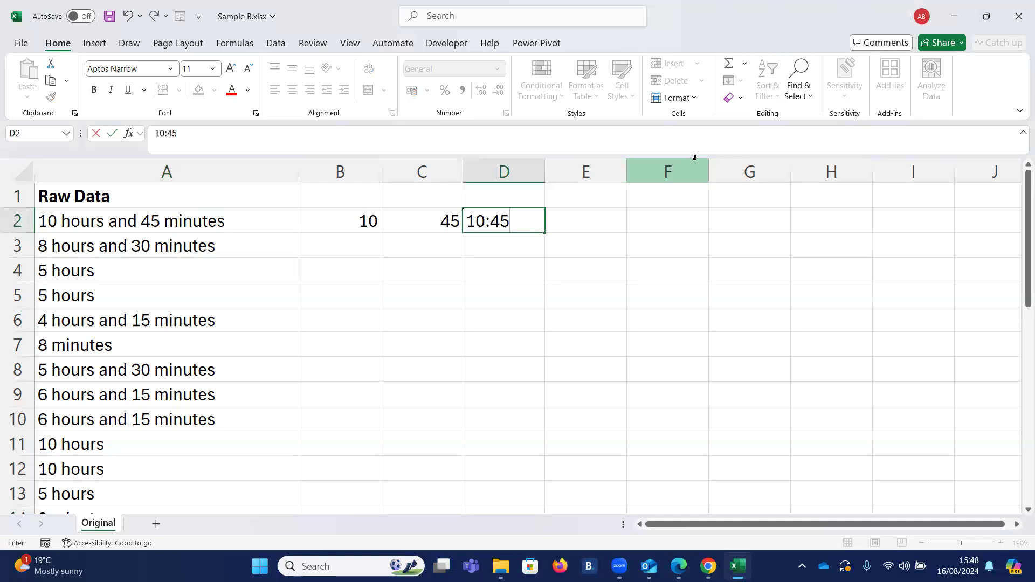
Clear the sample entries from B2, C2 and D2 beside the first duration.
{"action": "key", "text": "BackSpace"}
{"action": "key", "text": "BackSpace"}
{"action": "key", "text": "BackSpace"}
{"action": "key", "text": "BackSpace"}
{"action": "key", "text": "BackSpace"}
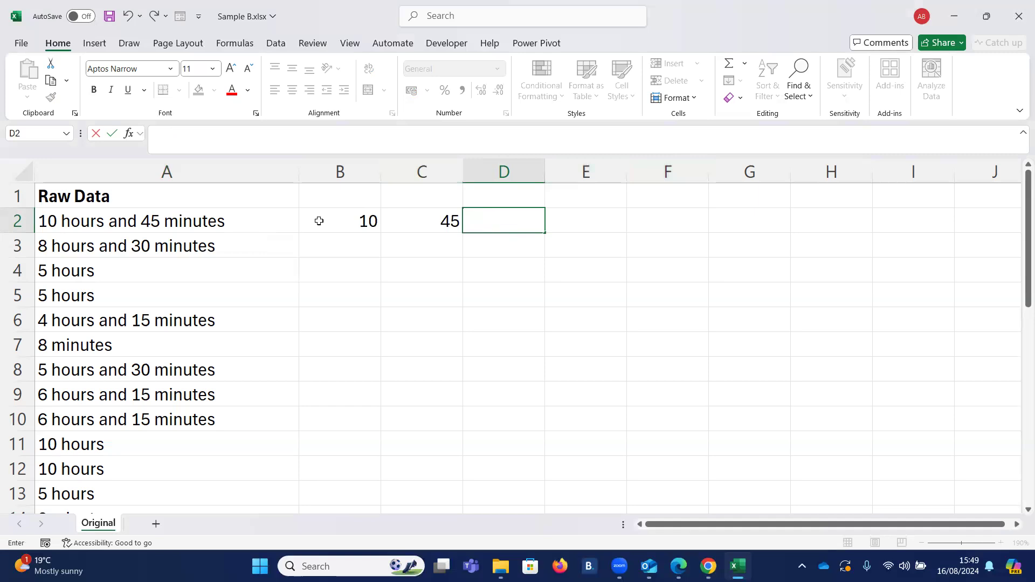
{"action": "left_click_drag", "start_coordinate": [316, 220], "coordinate": [397, 223]}
{"action": "key", "text": "Delete"}
{"action": "key", "text": "Left"}
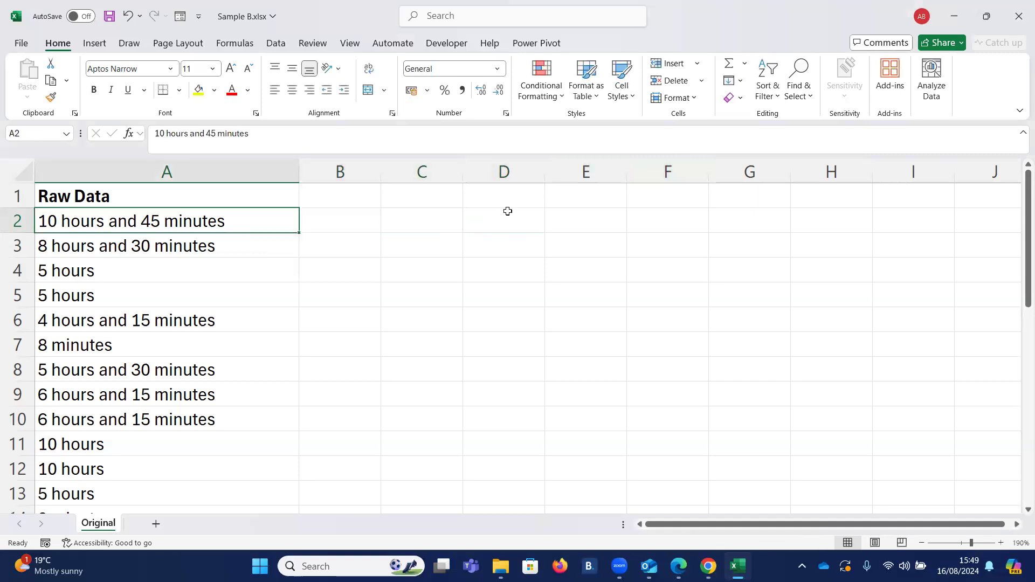
{"action": "left_click", "coordinate": [275, 43]}
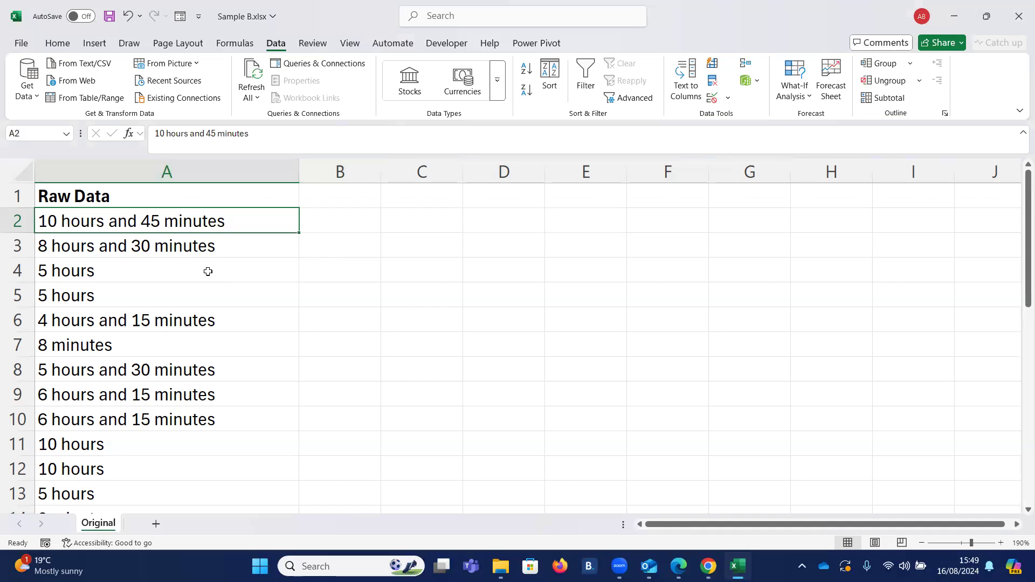
{"action": "left_click", "coordinate": [60, 43]}
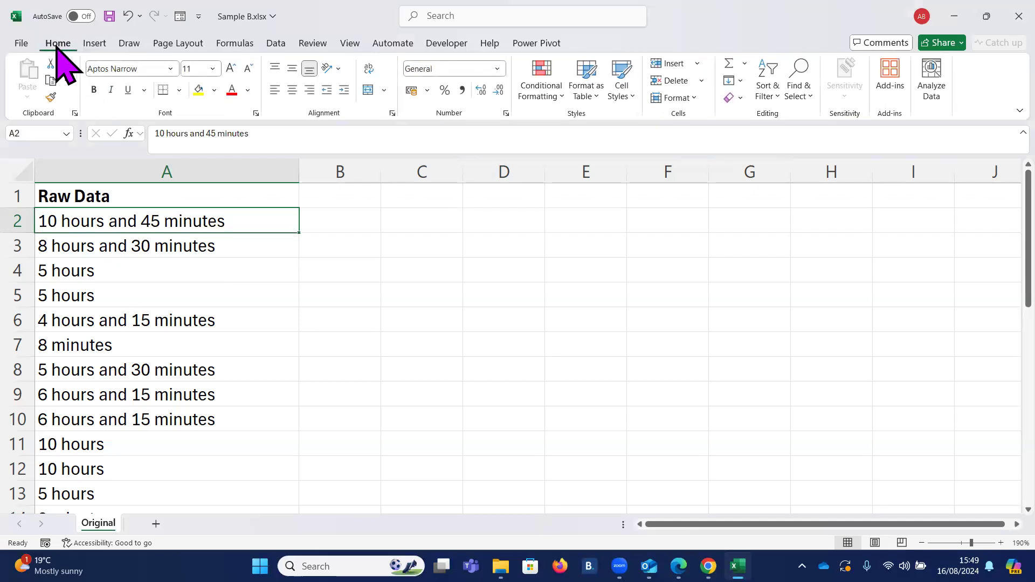
{"action": "left_click", "coordinate": [596, 89]}
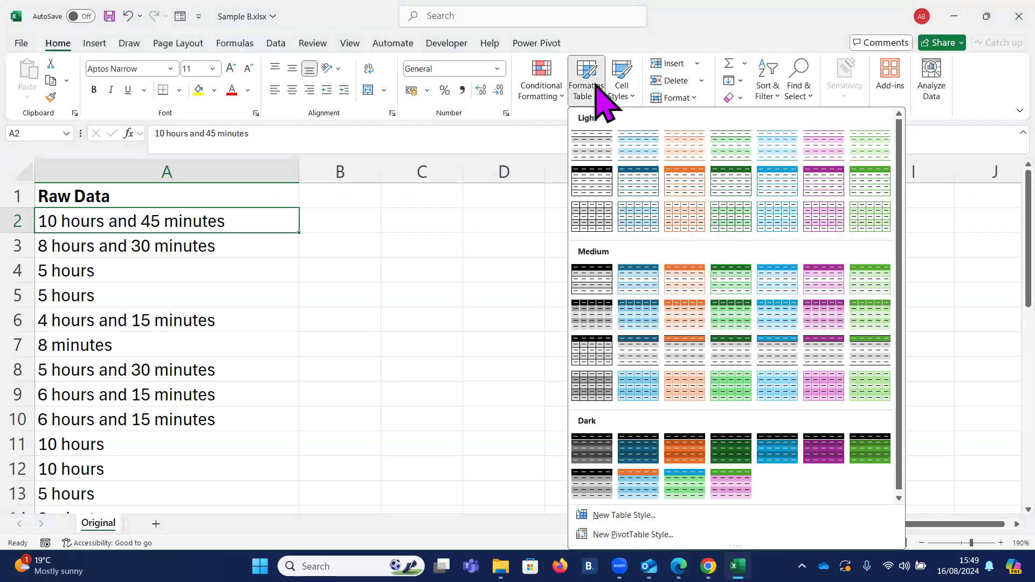
{"action": "left_click", "coordinate": [102, 317]}
{"action": "left_click", "coordinate": [102, 318]}
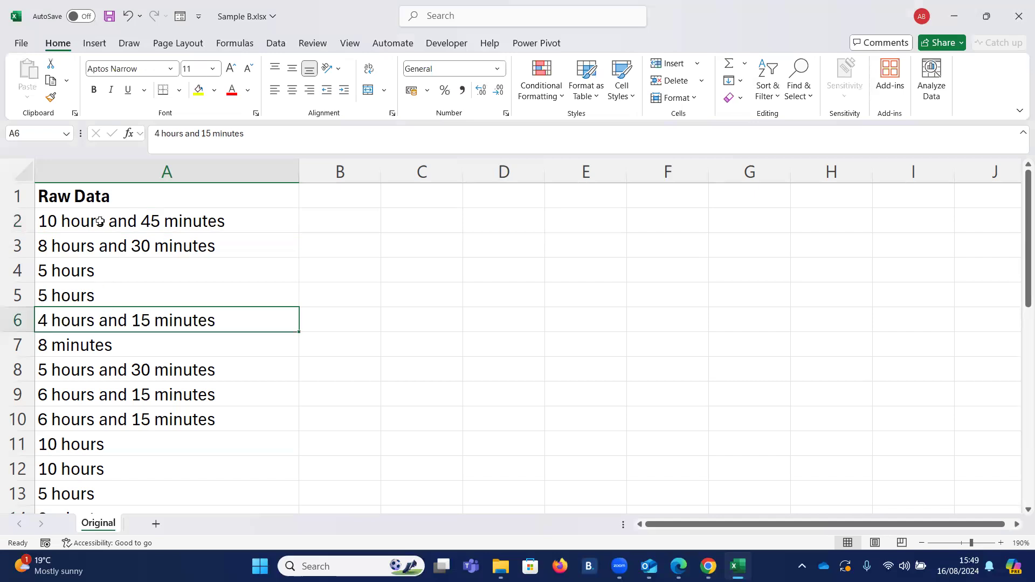
Convert the raw data range A1:A30 into a table with headers.
{"action": "left_click", "coordinate": [95, 43]}
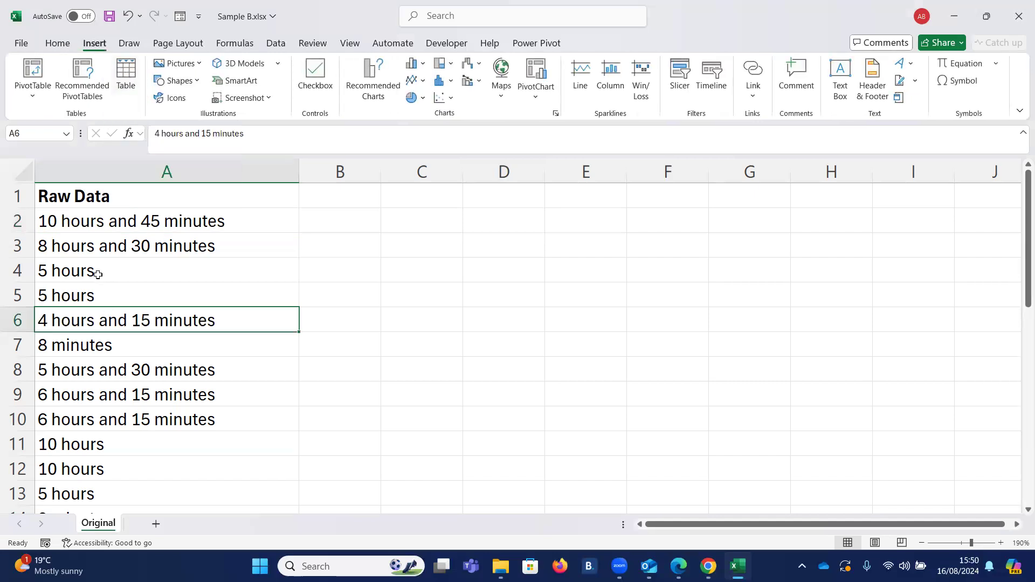
{"action": "key", "text": "ctrl+t"}
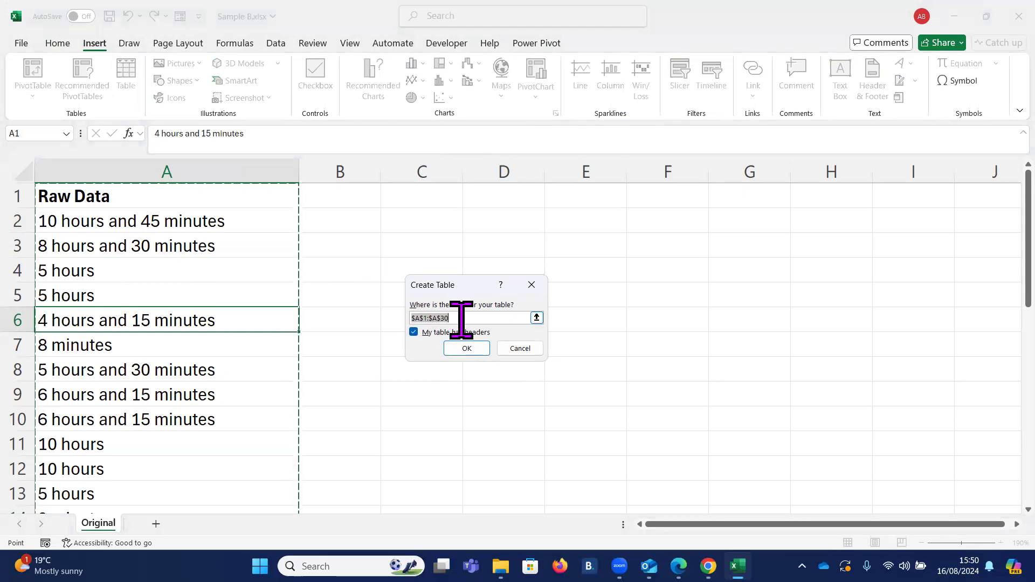
{"action": "scroll", "coordinate": [183, 269], "scroll_direction": "down", "scroll_amount": 6}
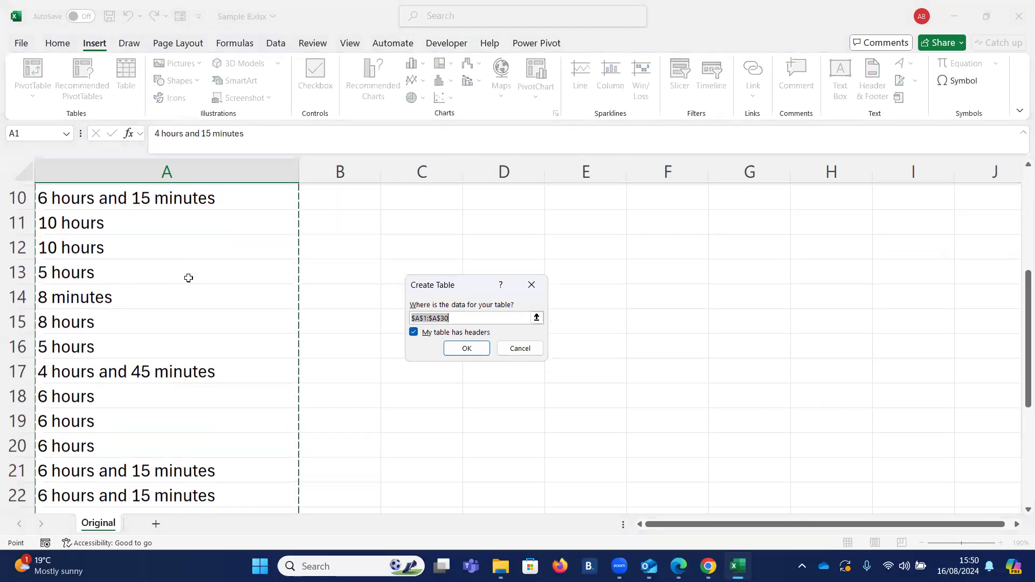
{"action": "scroll", "coordinate": [187, 311], "scroll_direction": "up", "scroll_amount": 6}
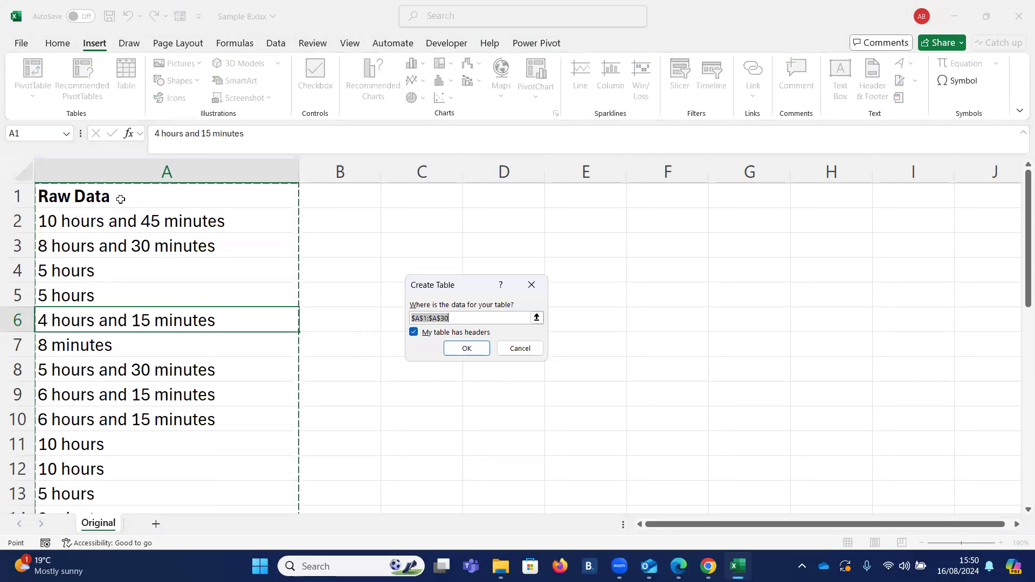
{"action": "left_click", "coordinate": [467, 348]}
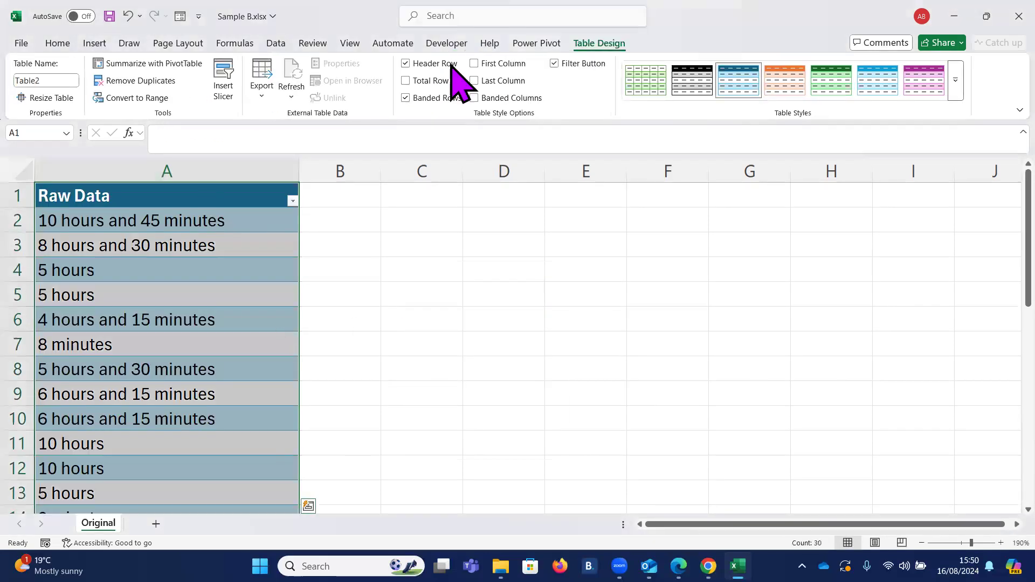
Apply the light table style with a purple header row to the Raw Data table.
{"action": "left_click", "coordinate": [955, 79]}
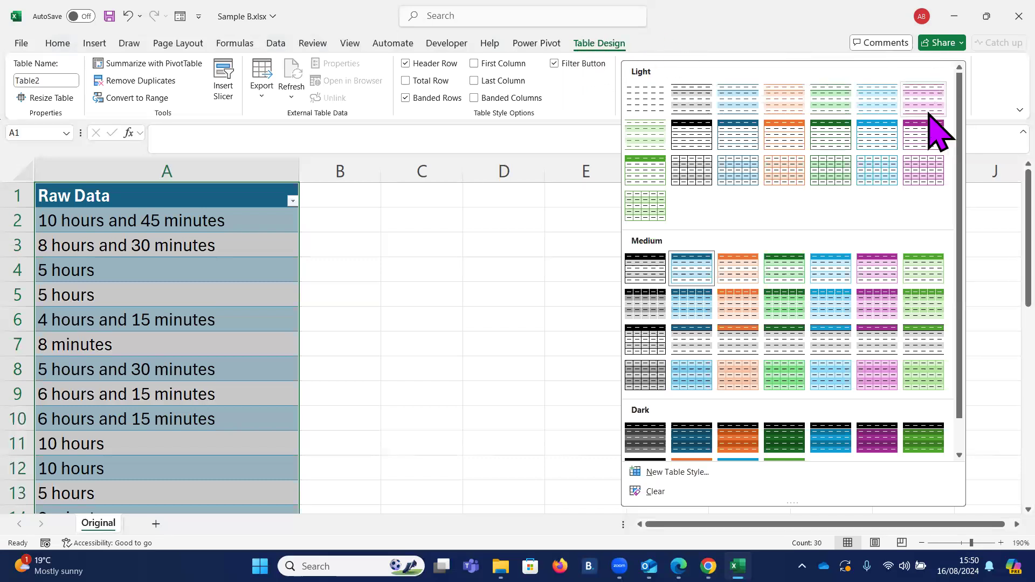
{"action": "left_click", "coordinate": [920, 136]}
{"action": "left_click", "coordinate": [219, 216]}
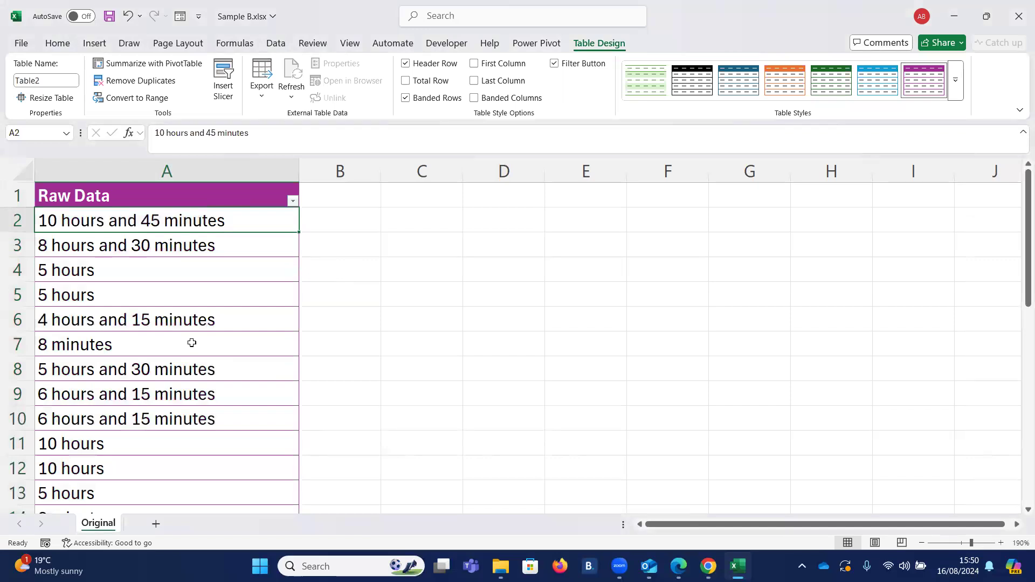
Add a new table column headed Hours1 in cell B1, beside Raw Data.
{"action": "left_click", "coordinate": [356, 191]}
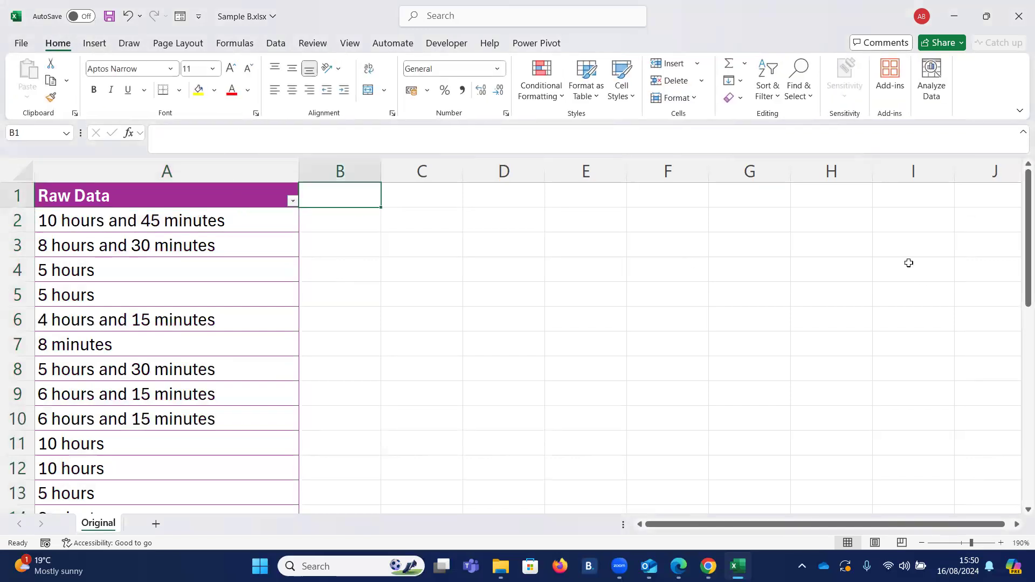
{"action": "type", "text": "Hours1"}
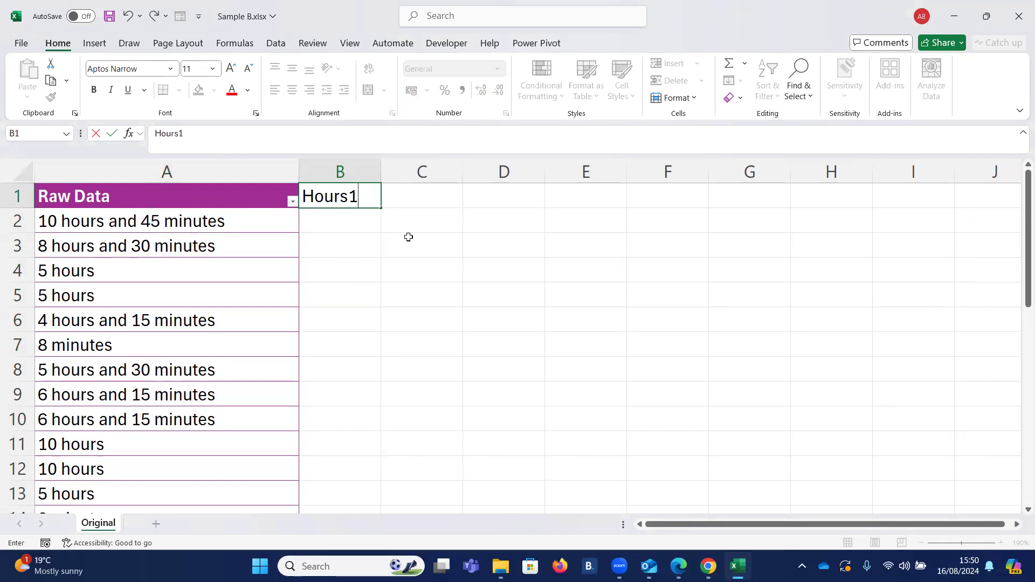
{"action": "key", "text": "Return"}
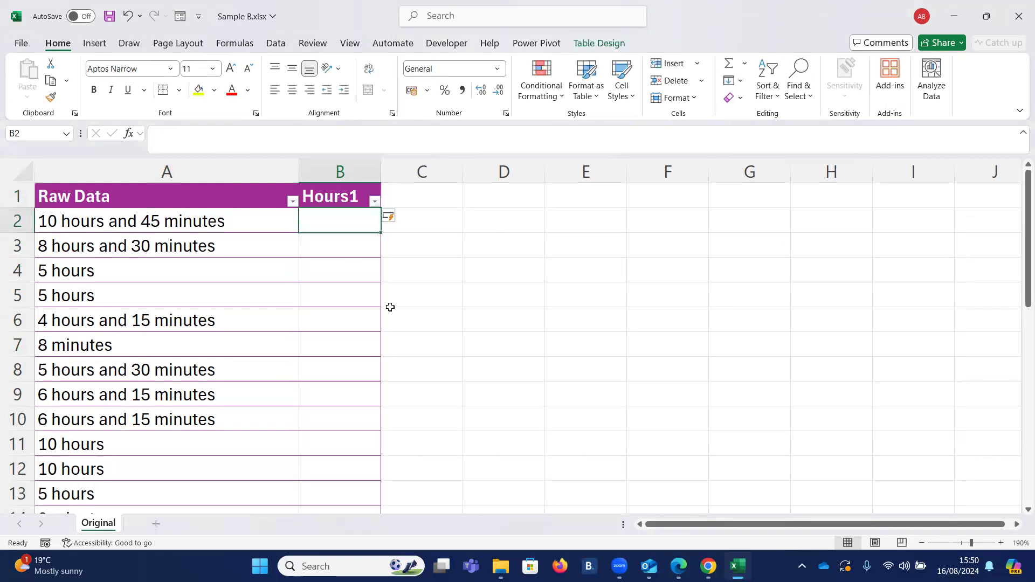
Enter 10 in B2 as the example and Flash Fill the rest of the Hours1 column.
{"action": "type", "text": "10"}
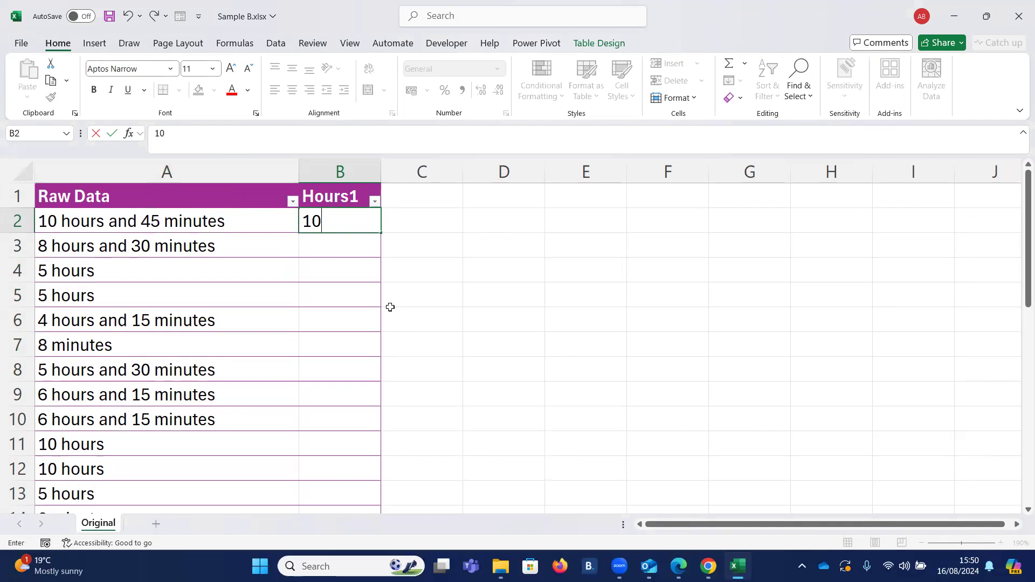
{"action": "key", "text": "Return"}
{"action": "key", "text": "ctrl+e"}
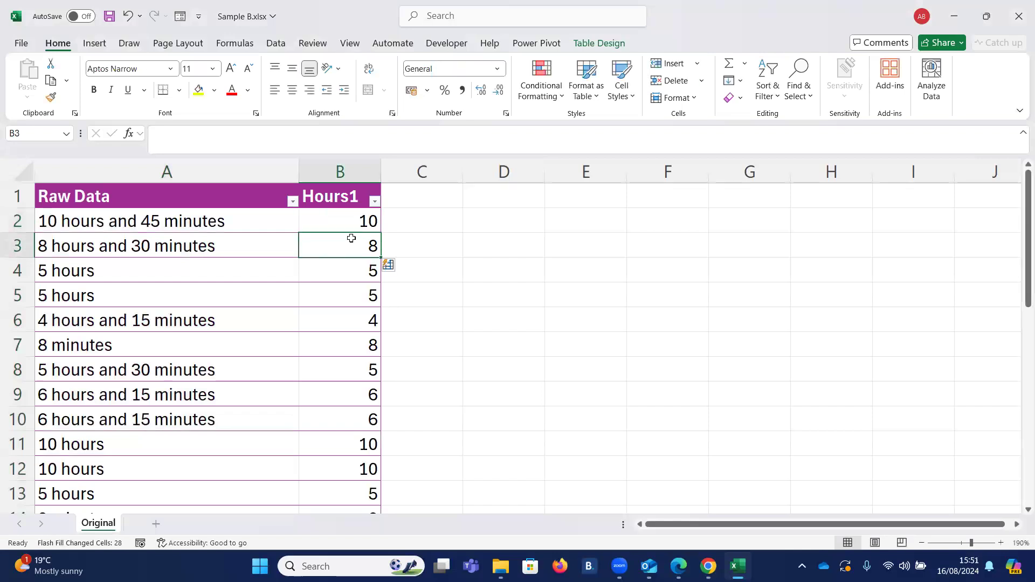
Compare the filled Hours1 values with the raw durations, especially row 7, and undo the Flash Fill and the B2 entry.
{"action": "left_click", "coordinate": [358, 273]}
{"action": "left_click", "coordinate": [353, 289]}
{"action": "left_click", "coordinate": [369, 345]}
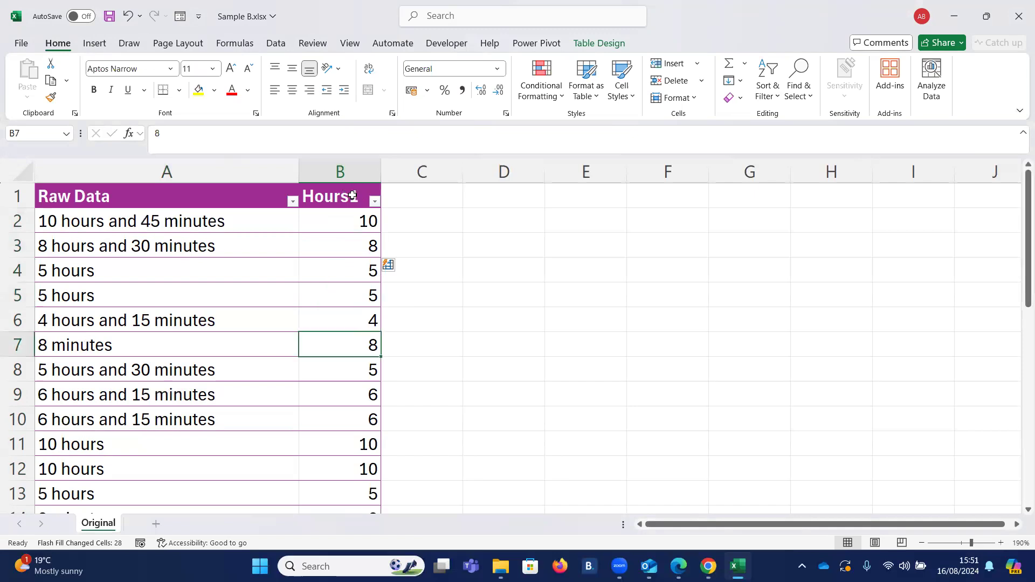
{"action": "left_click", "coordinate": [83, 348]}
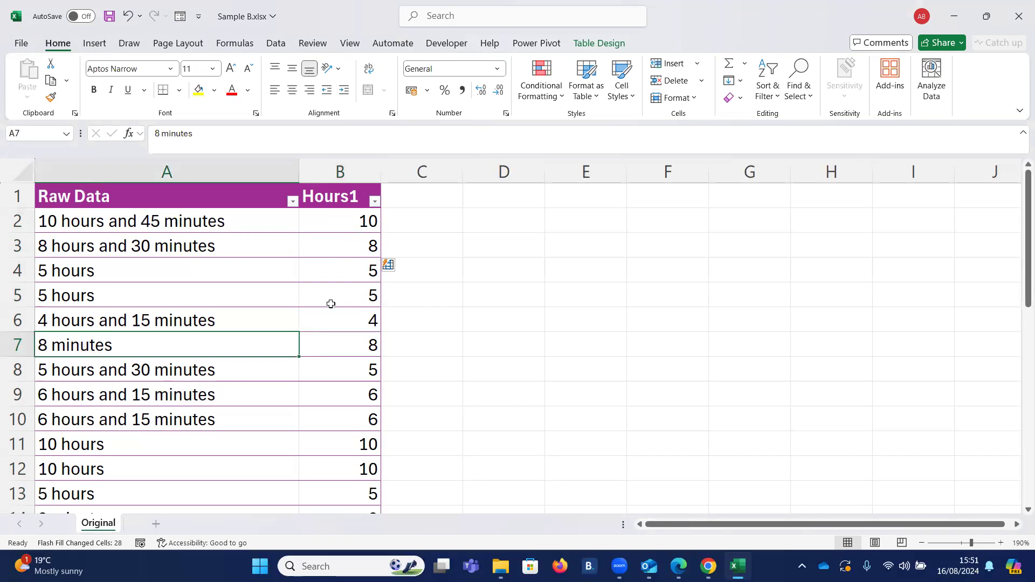
{"action": "key", "text": "ctrl+z"}
{"action": "key", "text": "ctrl+z"}
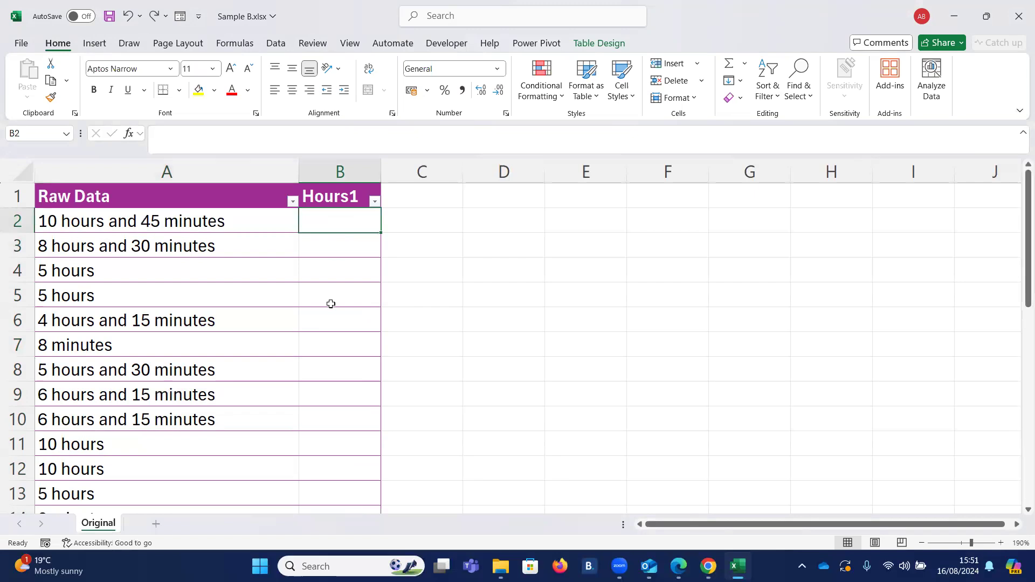
Enter 10 hours in B2 as the example and Flash Fill the rest of the Hours1 column.
{"action": "type", "text": "10"}
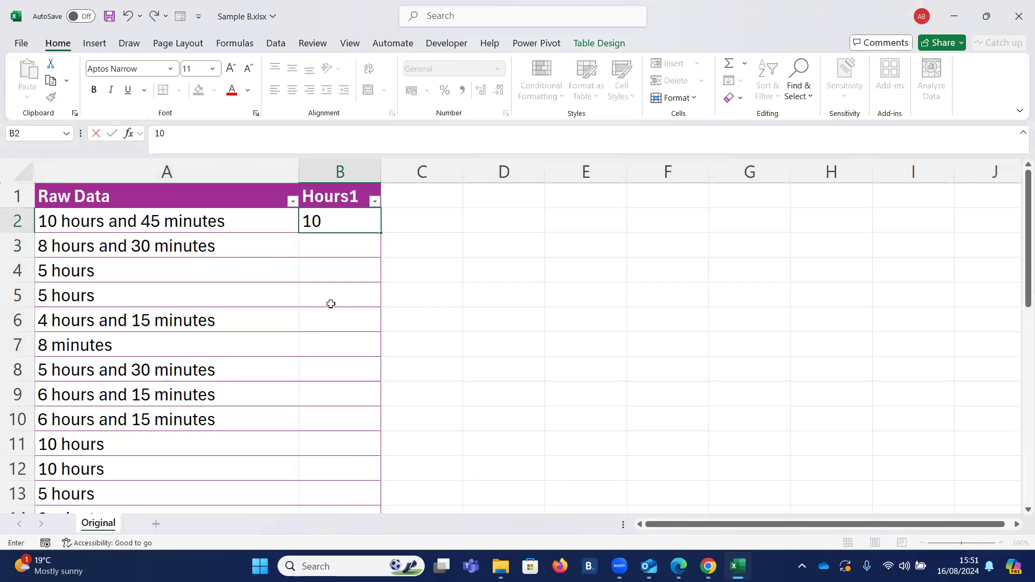
{"action": "type", "text": " hours"}
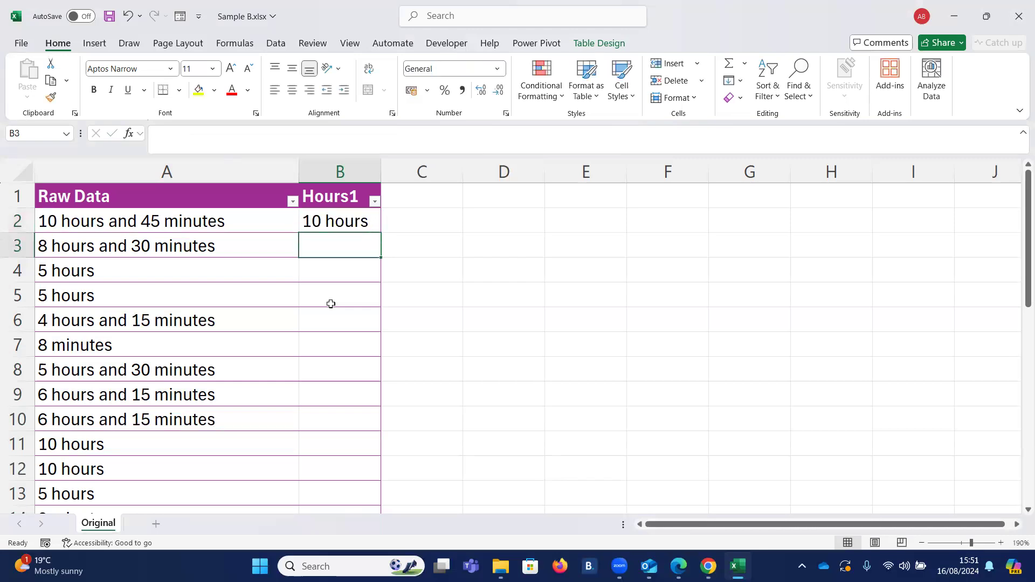
{"action": "key", "text": "ctrl+e"}
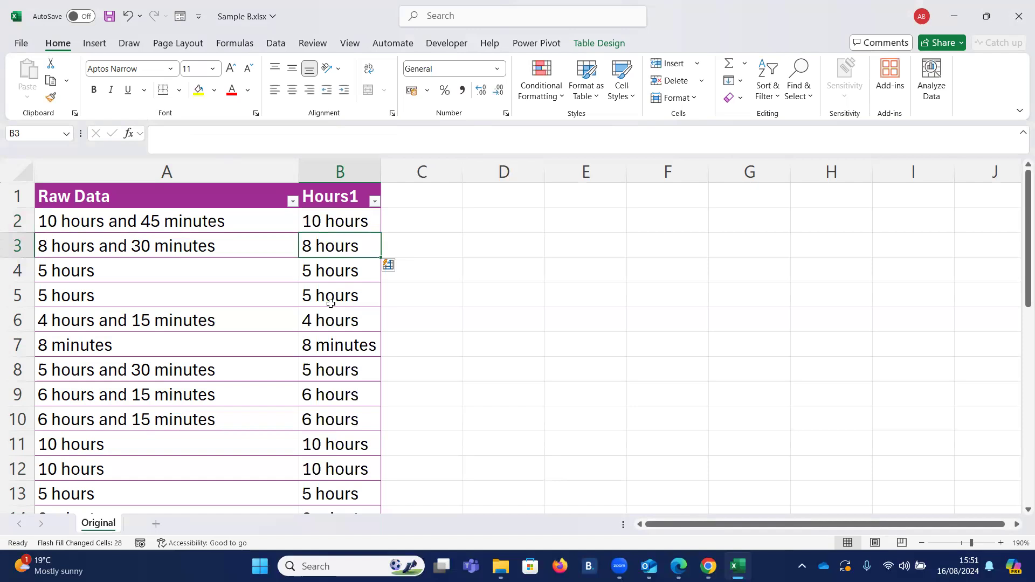
Examine the filled values in B2 to B7 and the list of distinct values in the Hours1 filter.
{"action": "left_click", "coordinate": [335, 220]}
{"action": "left_click", "coordinate": [342, 241]}
{"action": "left_click", "coordinate": [344, 273]}
{"action": "left_click", "coordinate": [340, 299]}
{"action": "left_click", "coordinate": [343, 320]}
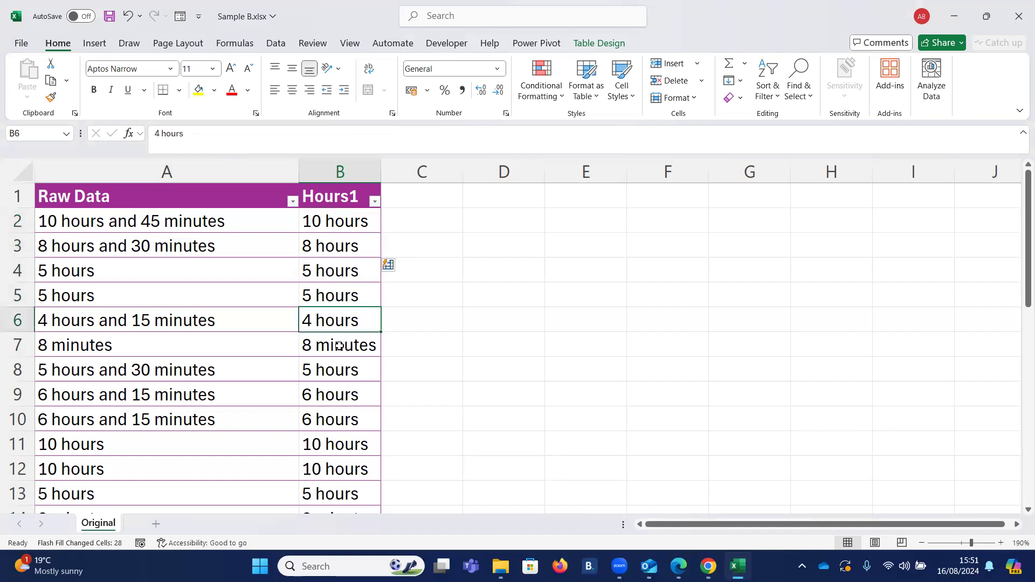
{"action": "left_click", "coordinate": [338, 346]}
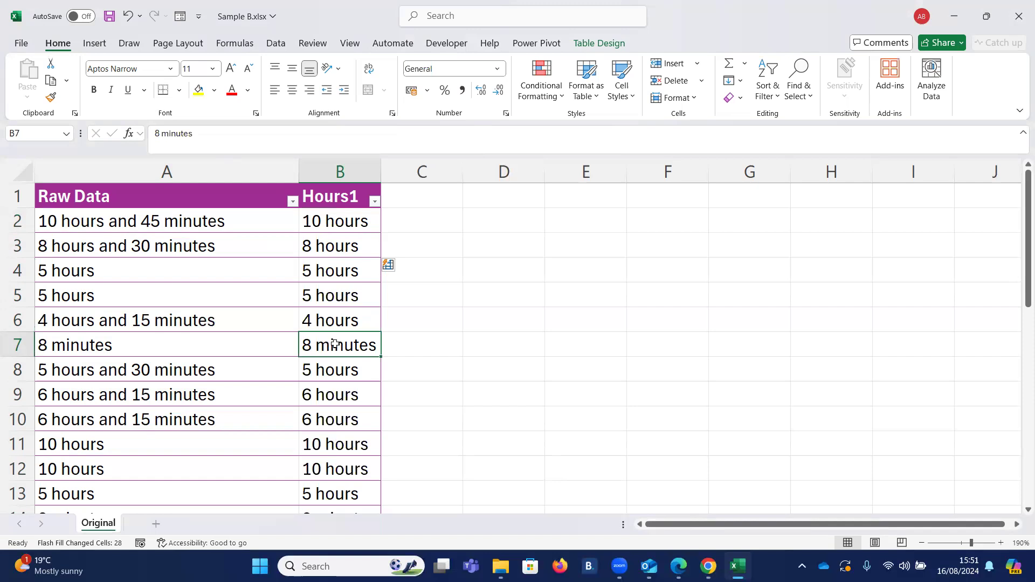
{"action": "left_click", "coordinate": [374, 202]}
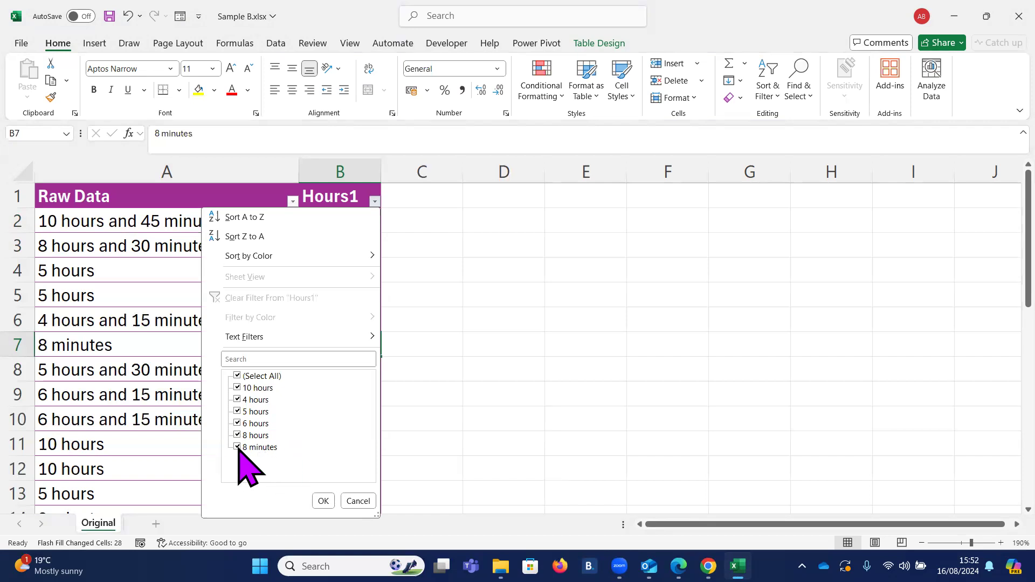
{"action": "left_click", "coordinate": [358, 501]}
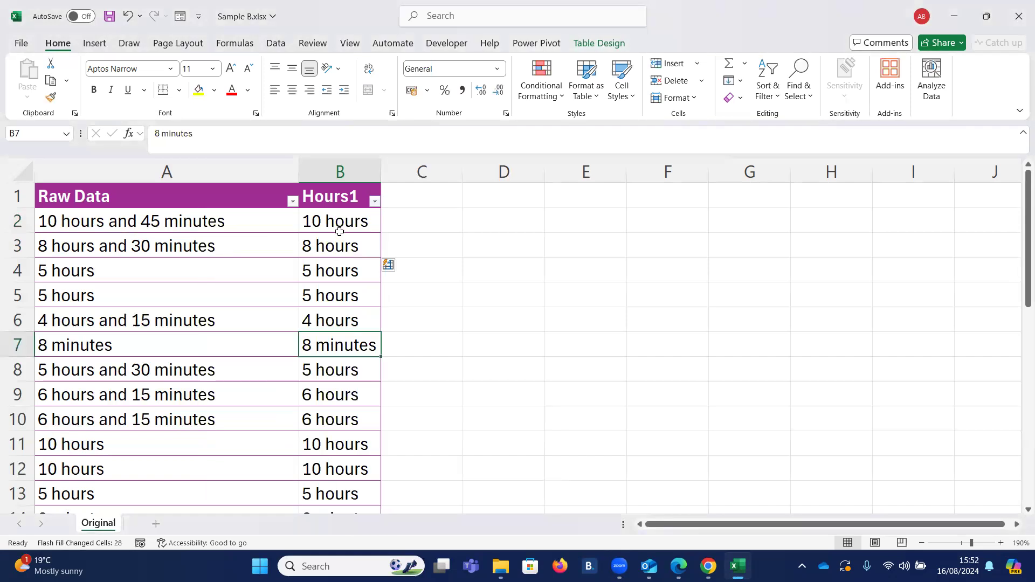
Filter the Hours1 column to only the 8 minutes entries, and clear the filter again.
{"action": "left_click", "coordinate": [338, 221]}
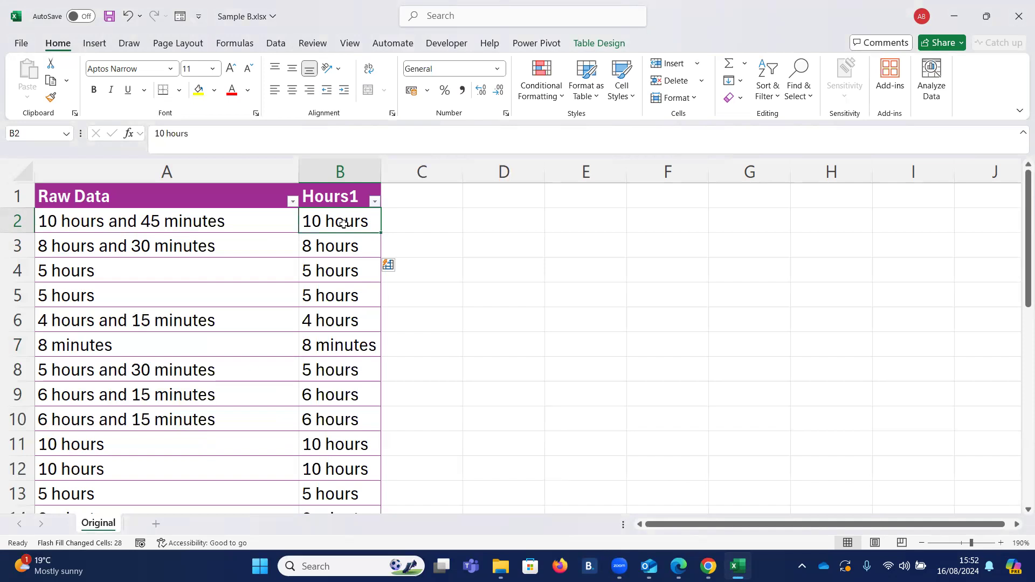
{"action": "left_click", "coordinate": [375, 201]}
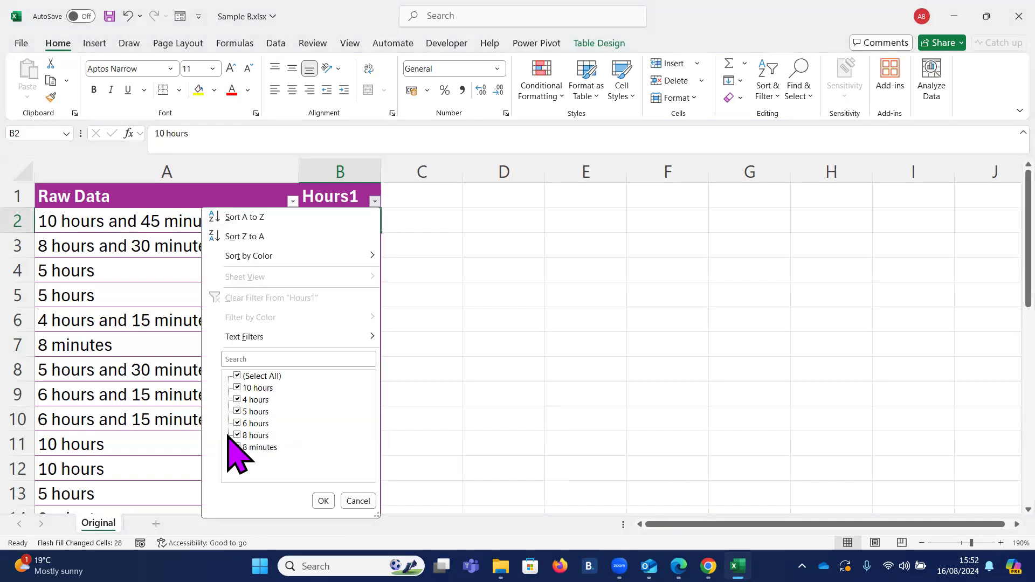
{"action": "left_click", "coordinate": [238, 377]}
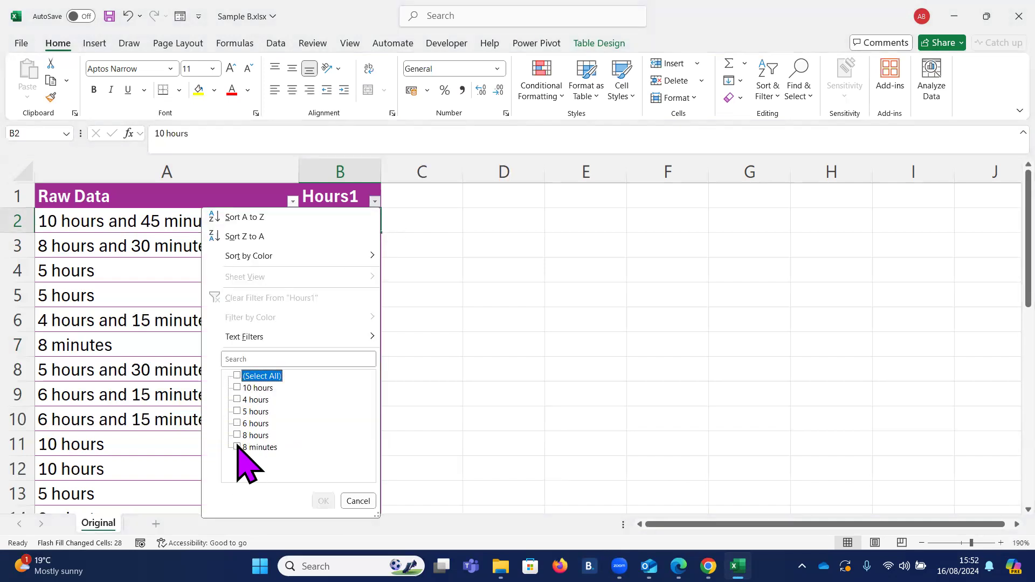
{"action": "left_click", "coordinate": [237, 447]}
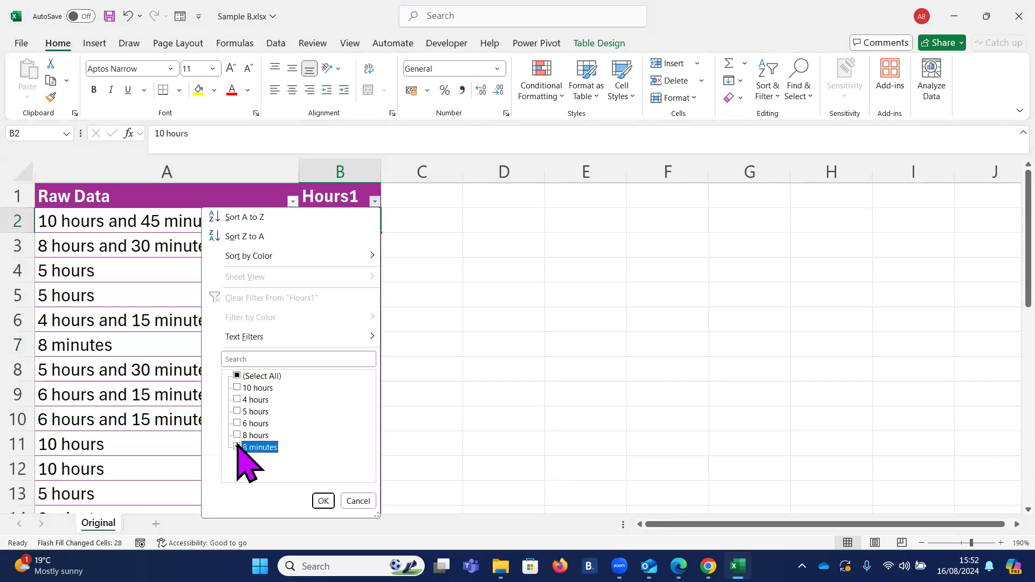
{"action": "left_click", "coordinate": [324, 501]}
{"action": "left_click_drag", "start_coordinate": [330, 221], "coordinate": [330, 243]}
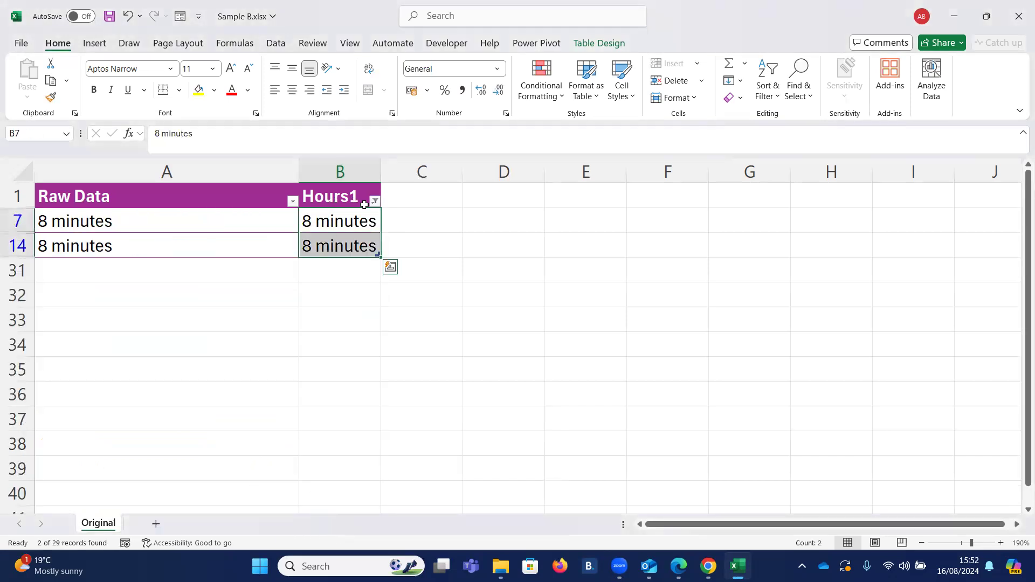
{"action": "left_click", "coordinate": [375, 201]}
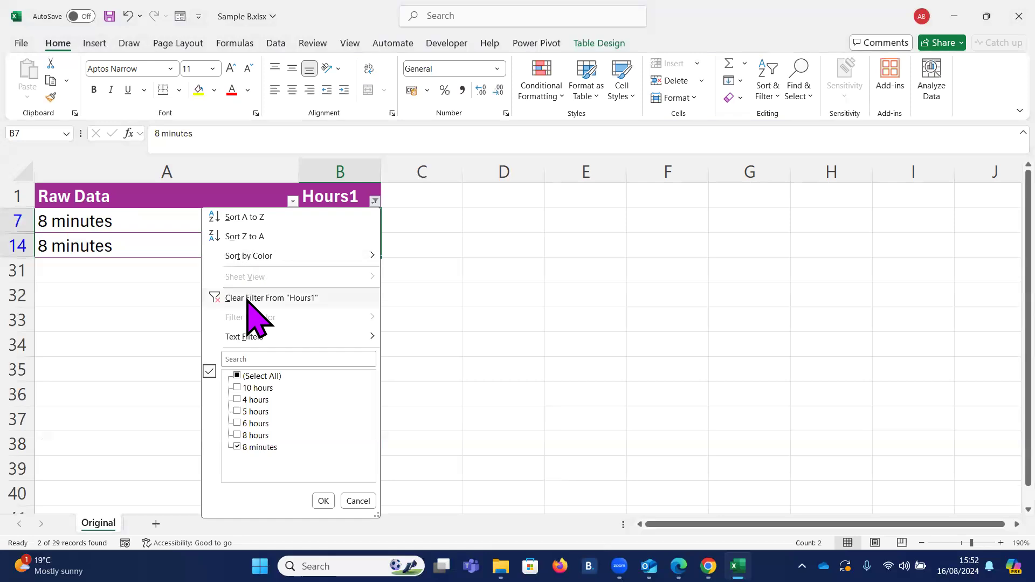
{"action": "left_click", "coordinate": [264, 298]}
Select column B and look through the Hours1 values down the table for entries in minutes.
{"action": "left_click", "coordinate": [340, 172]}
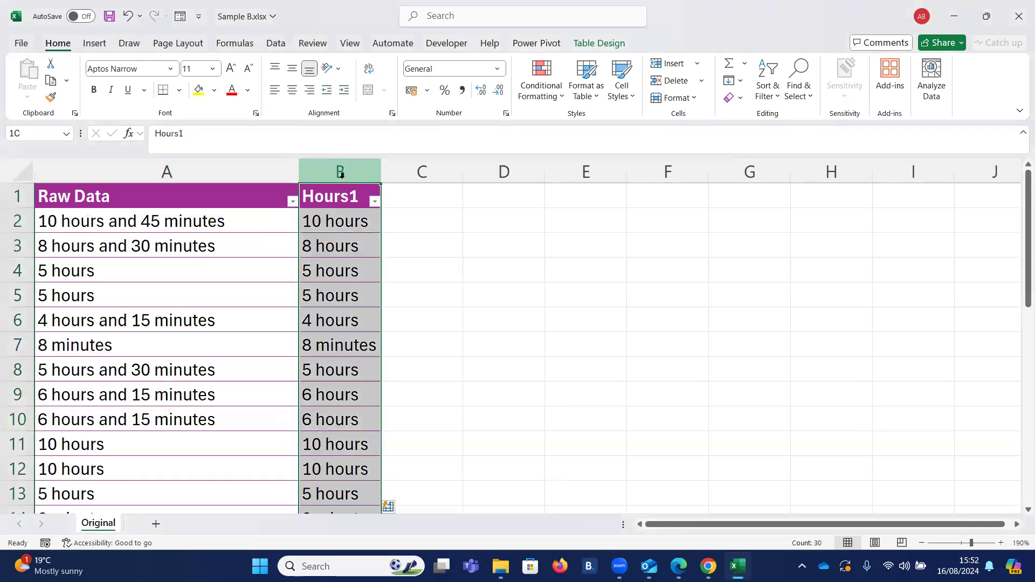
{"action": "key", "text": "XF86AudioRaiseVolume"}
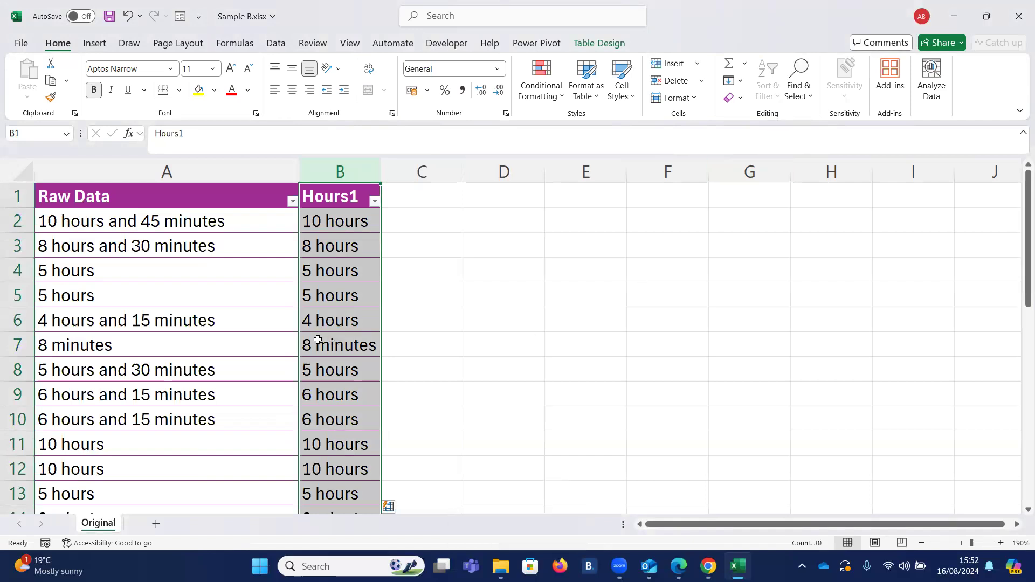
{"action": "scroll", "coordinate": [346, 340], "scroll_direction": "down", "scroll_amount": 2}
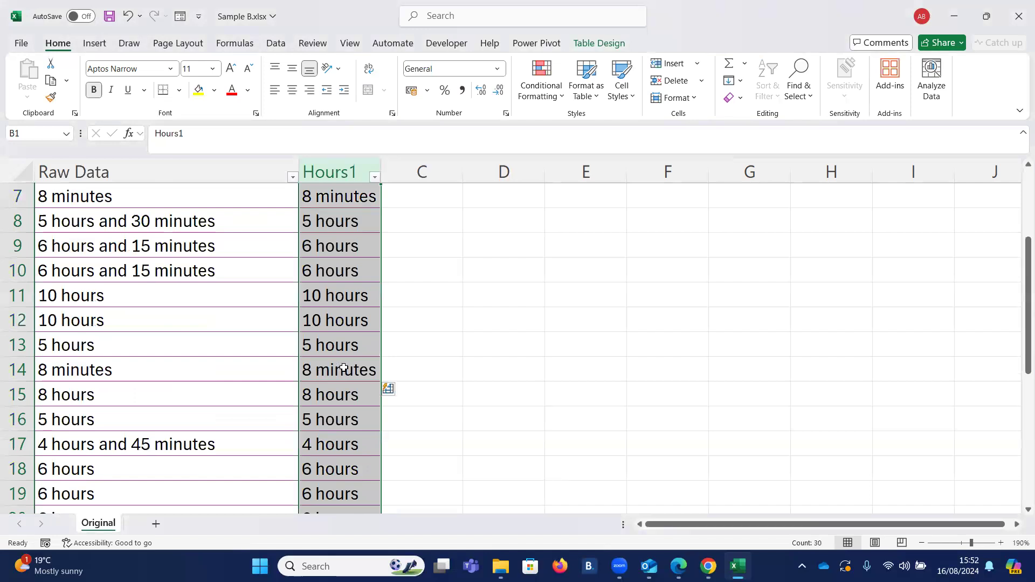
{"action": "scroll", "coordinate": [331, 369], "scroll_direction": "down", "scroll_amount": 5}
{"action": "scroll", "coordinate": [339, 367], "scroll_direction": "up", "scroll_amount": 1}
{"action": "scroll", "coordinate": [338, 368], "scroll_direction": "up", "scroll_amount": 6}
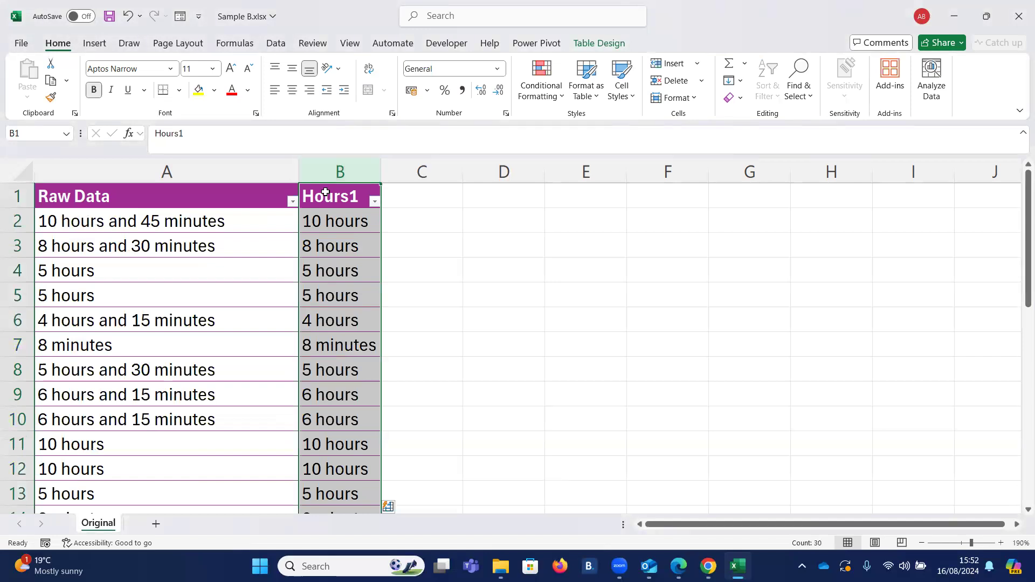
Search column B for all cells containing the text minutes.
{"action": "key", "text": "ctrl+f"}
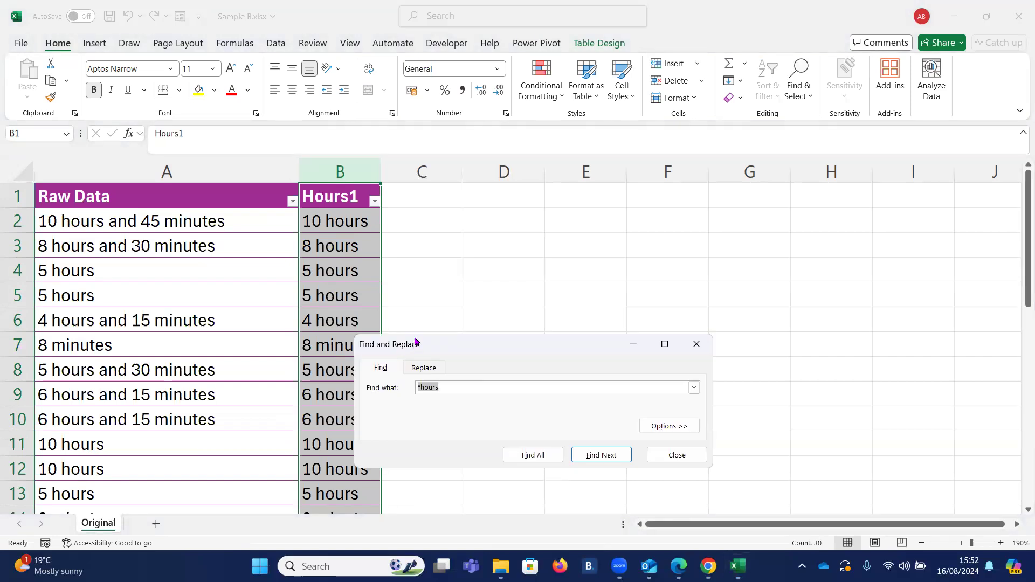
{"action": "left_click_drag", "start_coordinate": [415, 342], "coordinate": [442, 240]}
{"action": "left_click", "coordinate": [478, 286]}
{"action": "key", "text": "BackSpace"}
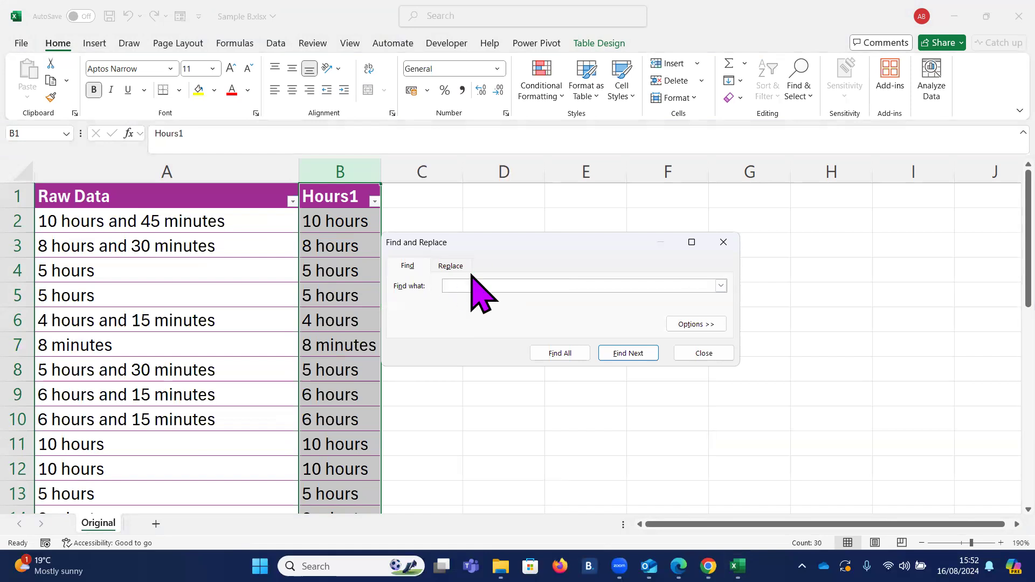
{"action": "left_click", "coordinate": [453, 265]}
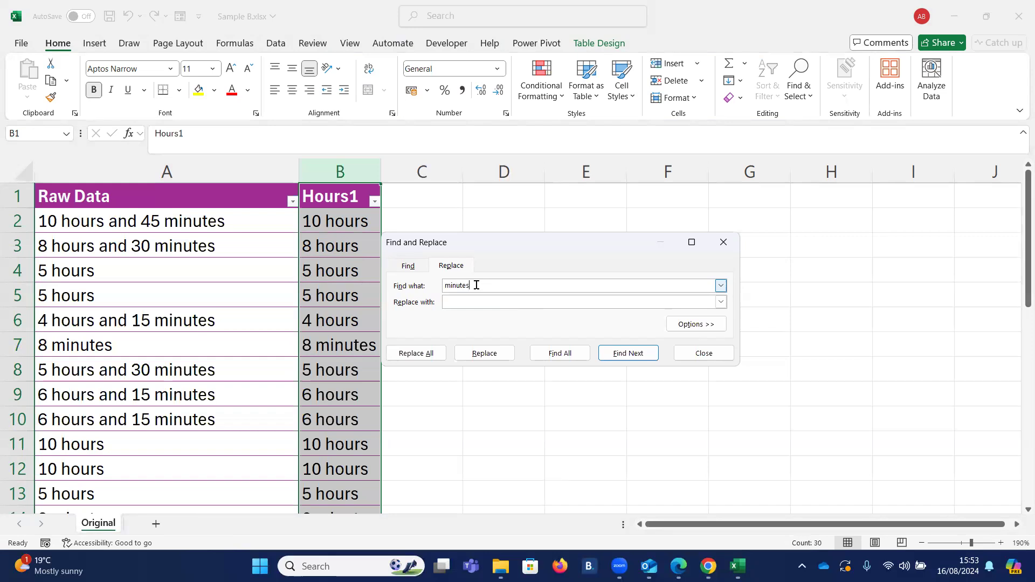
{"action": "left_click", "coordinate": [413, 267]}
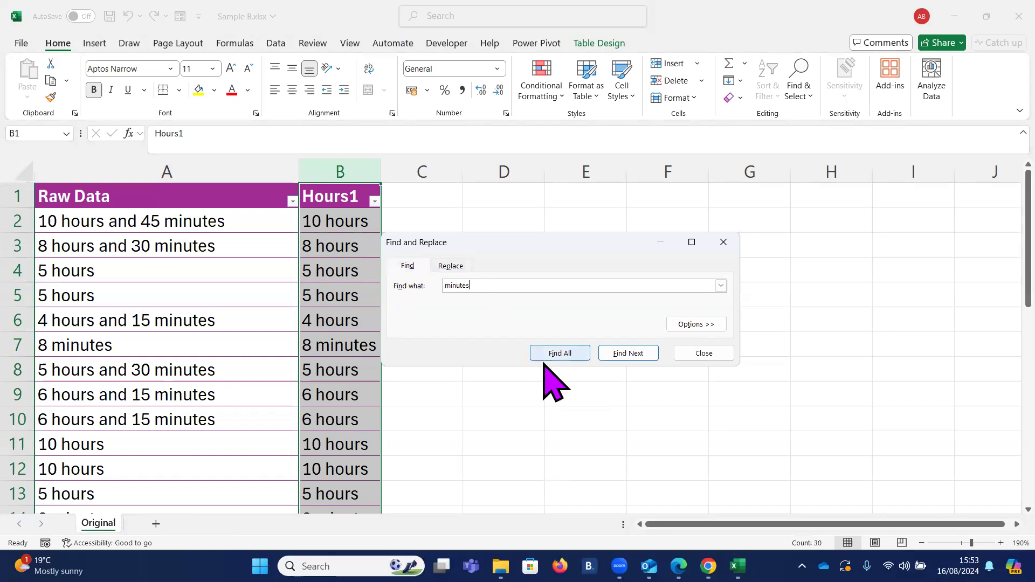
{"action": "left_click", "coordinate": [566, 354]}
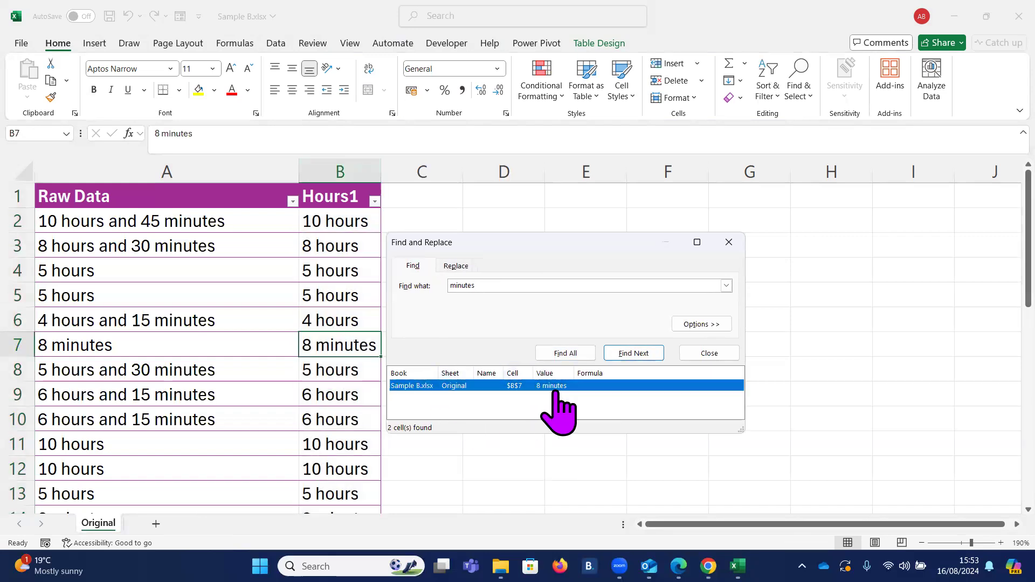
Try replacing *minutes with nothing, one match at a time starting at B7, and undo both replacements.
{"action": "left_click", "coordinate": [453, 286]}
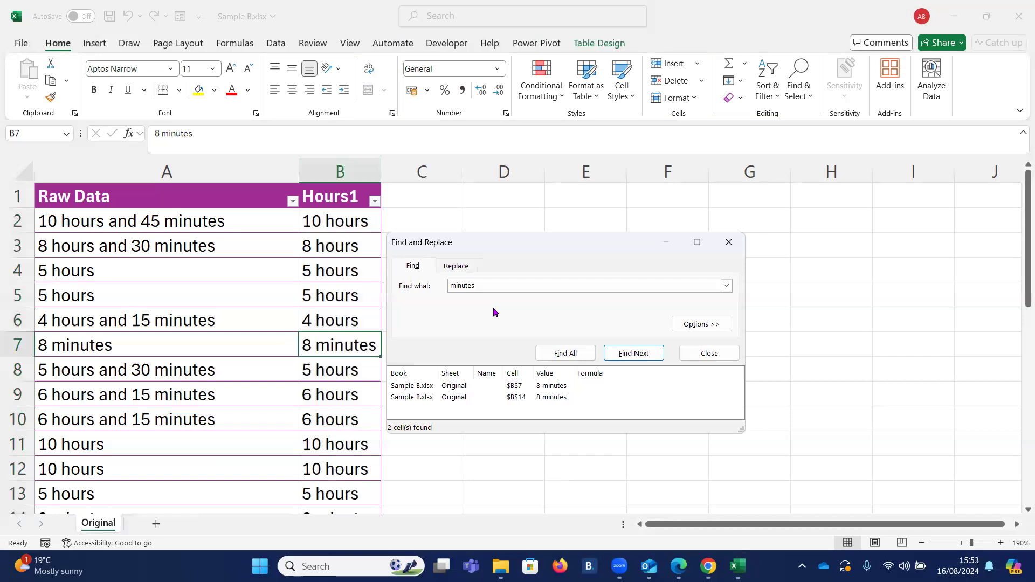
{"action": "type", "text": "*"}
{"action": "left_click", "coordinate": [456, 266]}
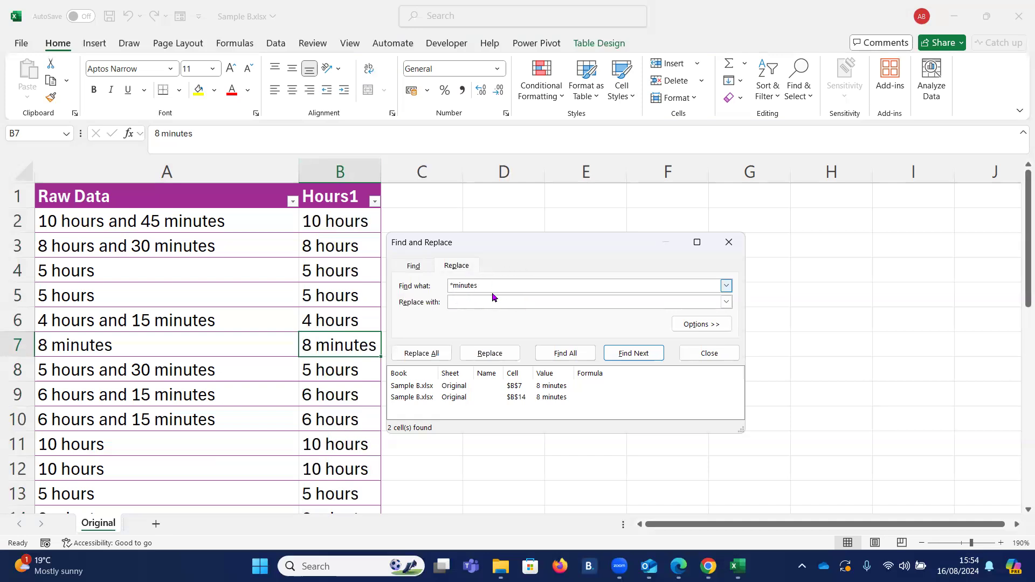
{"action": "left_click", "coordinate": [483, 353]}
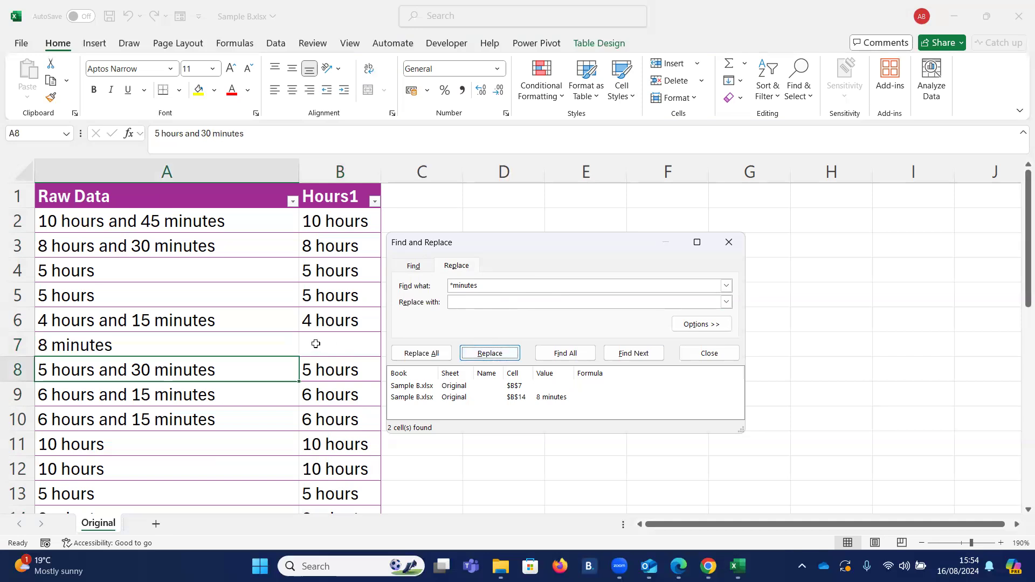
{"action": "key", "text": "XF86AudioLowerVolume"}
{"action": "left_click", "coordinate": [490, 354]}
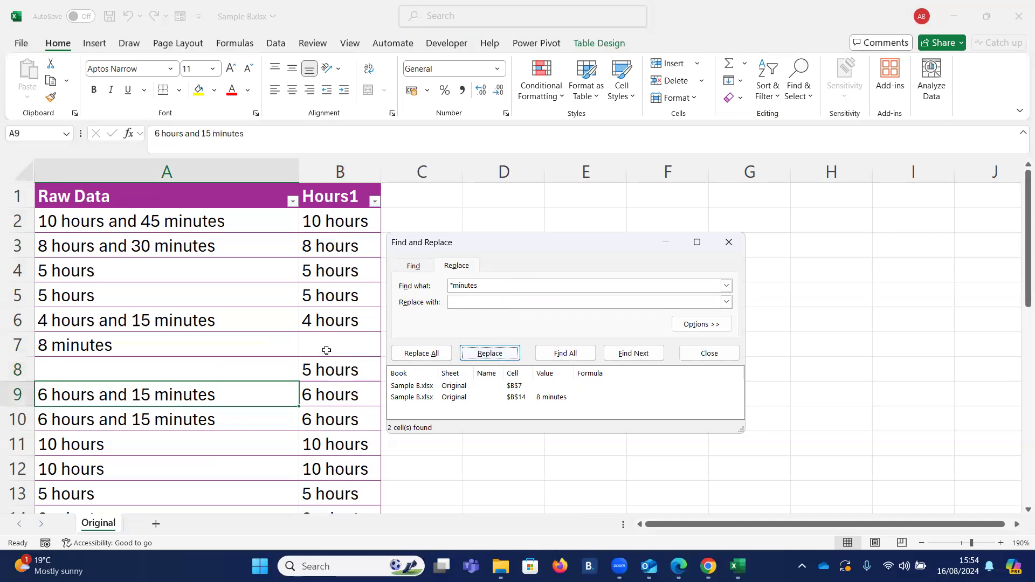
{"action": "left_click", "coordinate": [709, 353]}
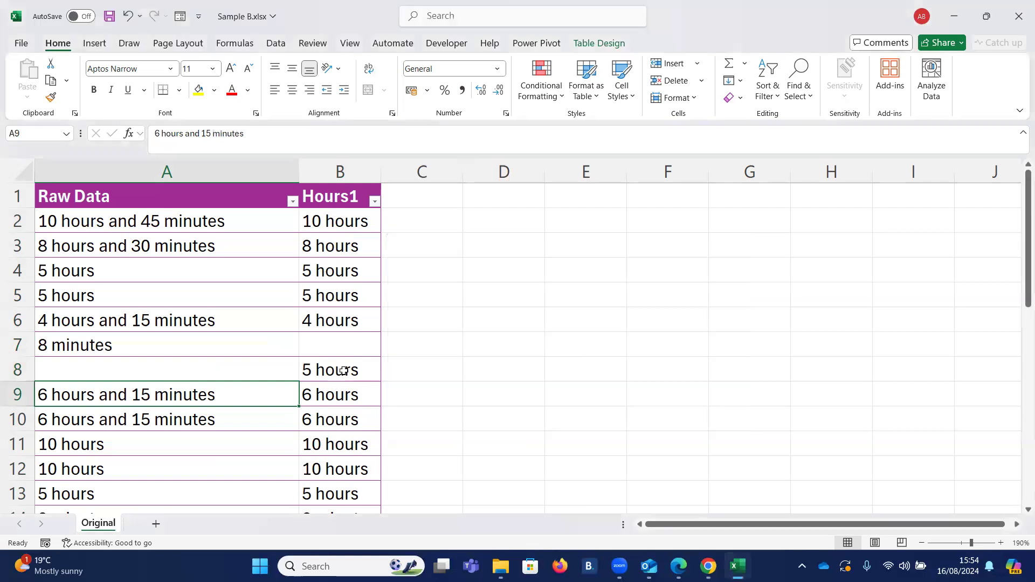
{"action": "key", "text": "ctrl+z"}
{"action": "key", "text": "ctrl+z"}
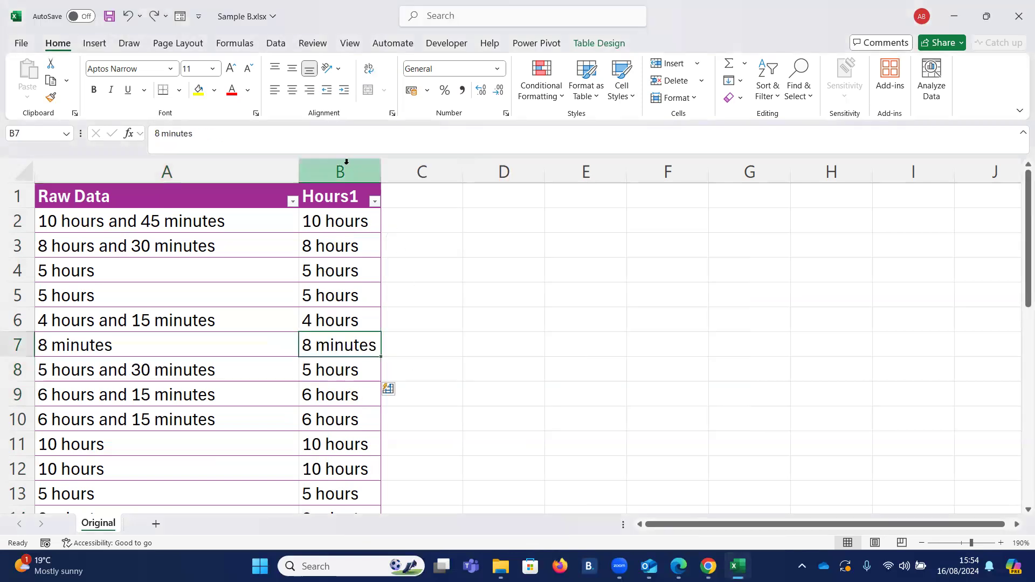
Replace all *minutes entries in column B with nothing.
{"action": "left_click", "coordinate": [360, 192]}
{"action": "key", "text": "ctrl+h"}
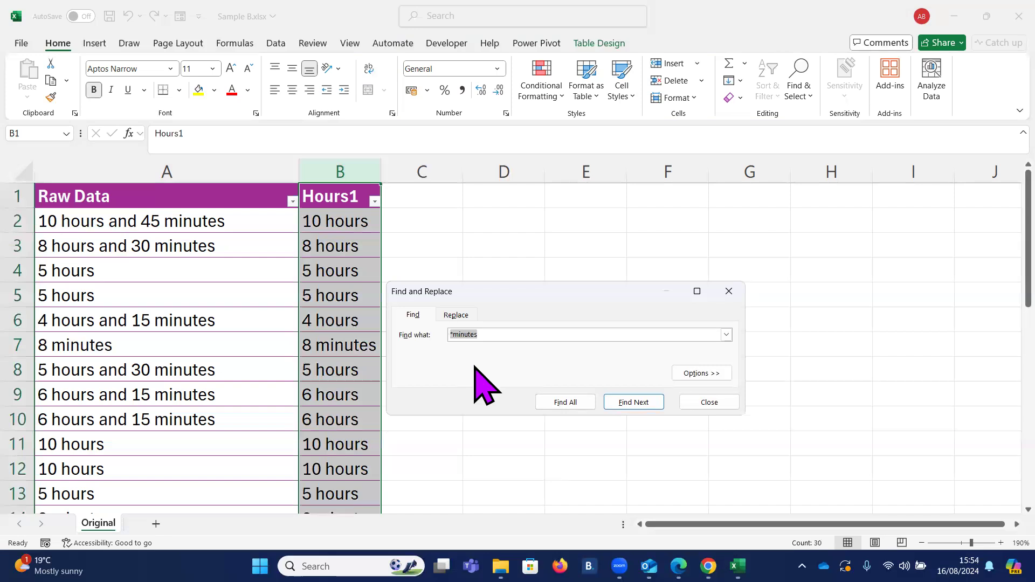
{"action": "left_click", "coordinate": [462, 351]}
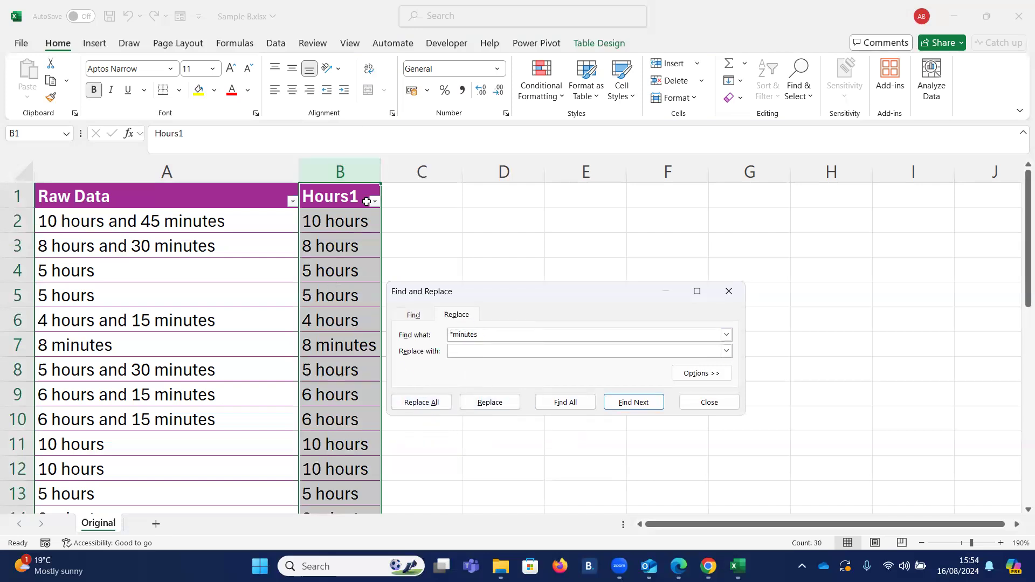
{"action": "left_click", "coordinate": [418, 404]}
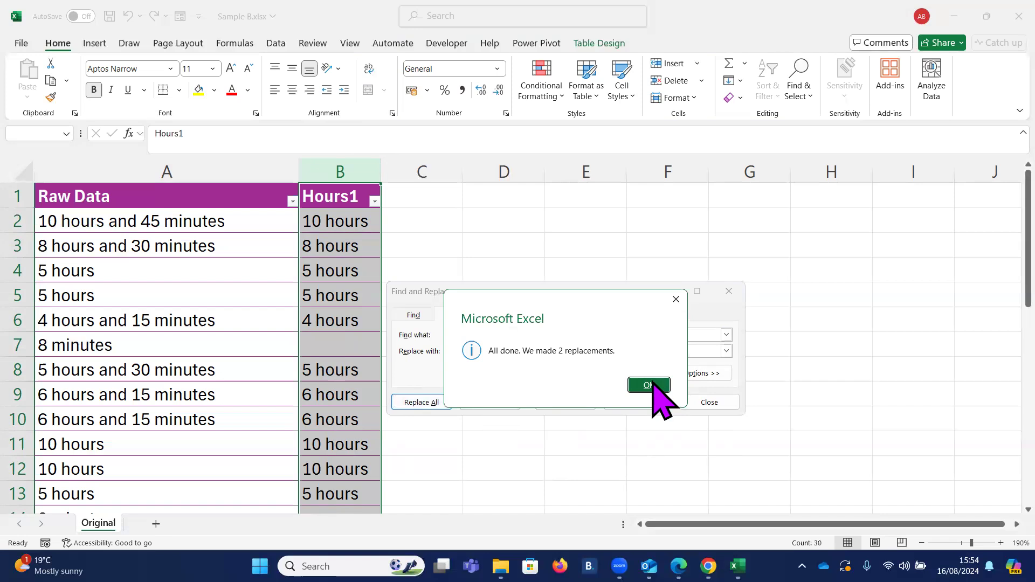
{"action": "left_click", "coordinate": [654, 385]}
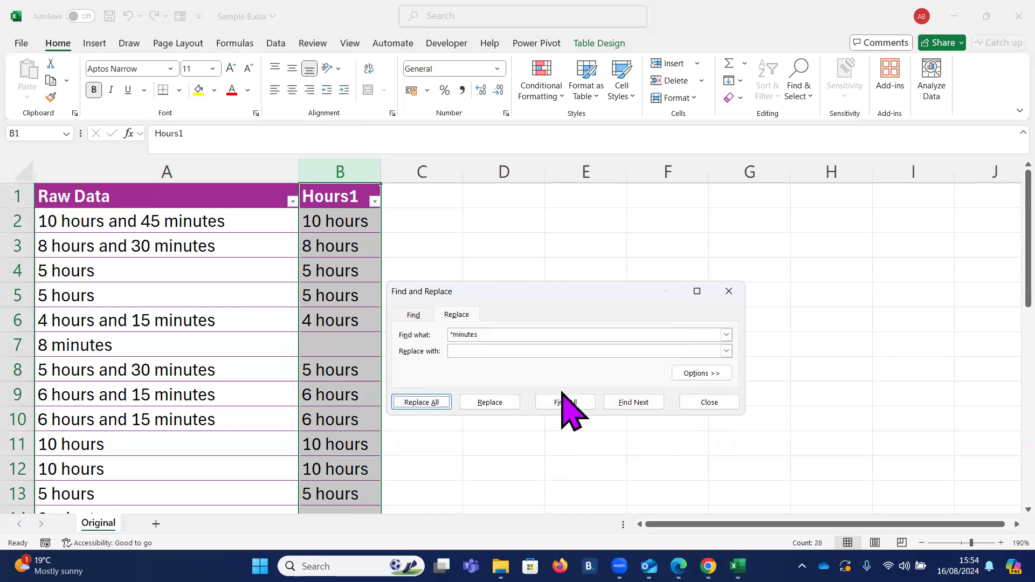
{"action": "left_click", "coordinate": [709, 403]}
Check cells B7 and B14 and the rest of the Hours1 column, and select C1.
{"action": "left_click", "coordinate": [342, 343]}
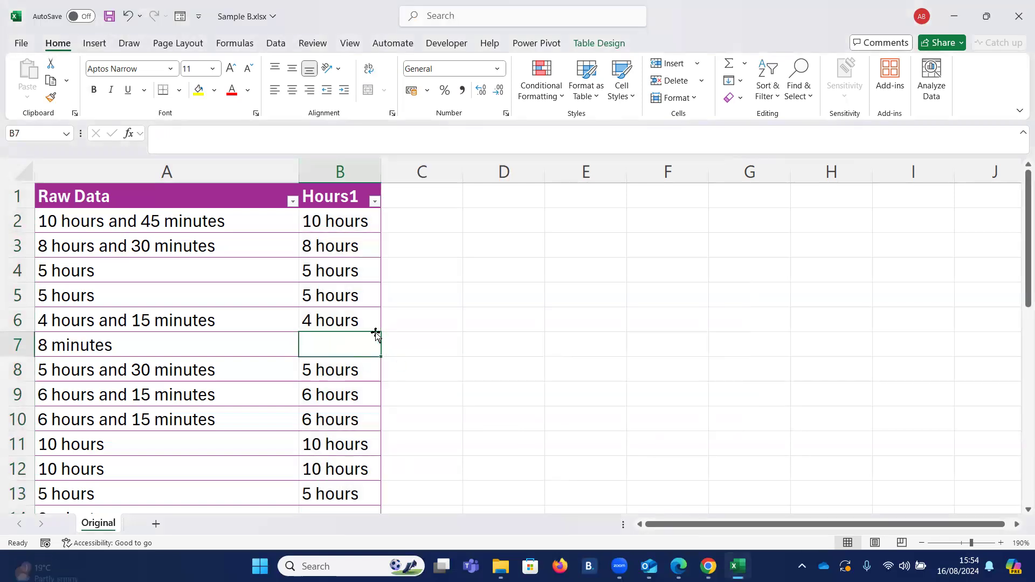
{"action": "scroll", "coordinate": [330, 345], "scroll_direction": "down", "scroll_amount": 1}
{"action": "scroll", "coordinate": [330, 345], "scroll_direction": "down", "scroll_amount": 2}
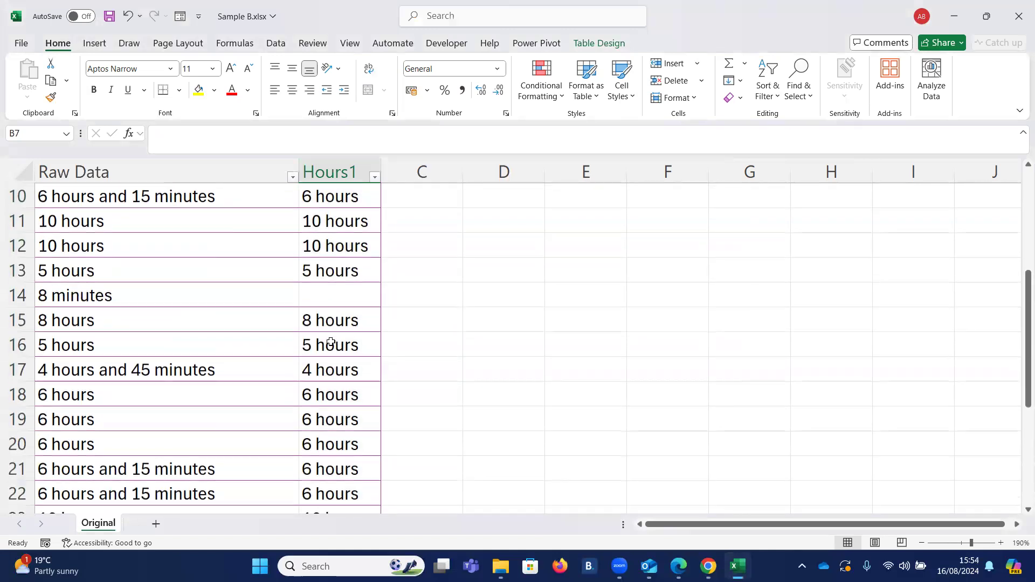
{"action": "left_click", "coordinate": [339, 298]}
{"action": "scroll", "coordinate": [340, 297], "scroll_direction": "down", "scroll_amount": 4}
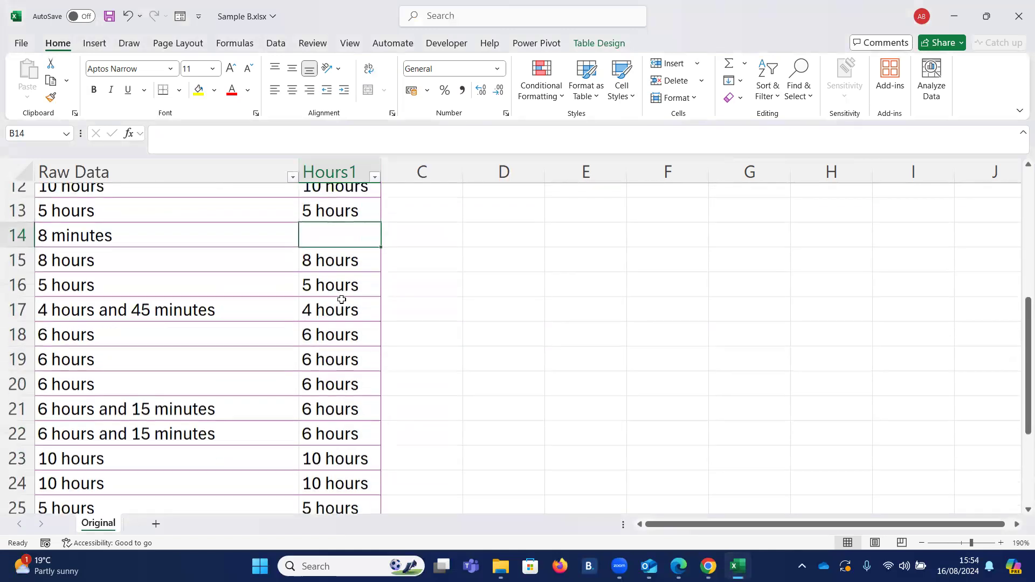
{"action": "scroll", "coordinate": [343, 304], "scroll_direction": "up", "scroll_amount": 2}
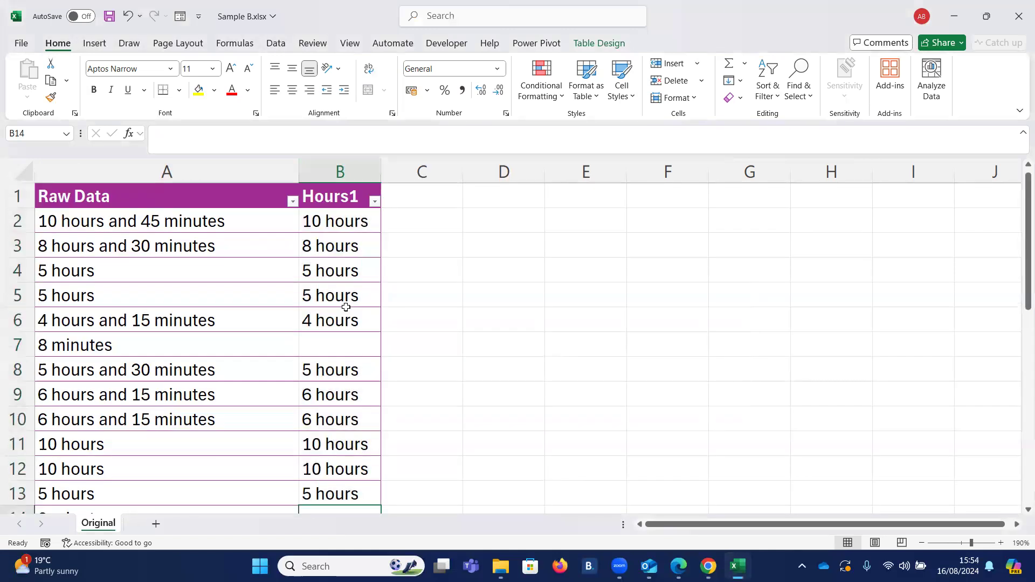
{"action": "left_click", "coordinate": [322, 342]}
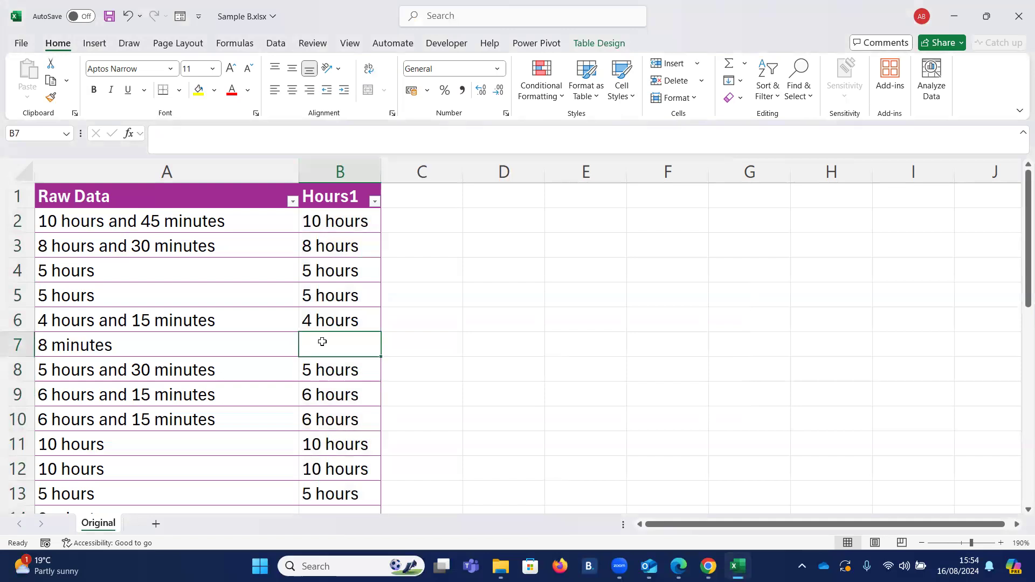
{"action": "key", "text": "XF86AudioRaiseVolume"}
{"action": "left_click", "coordinate": [419, 191]}
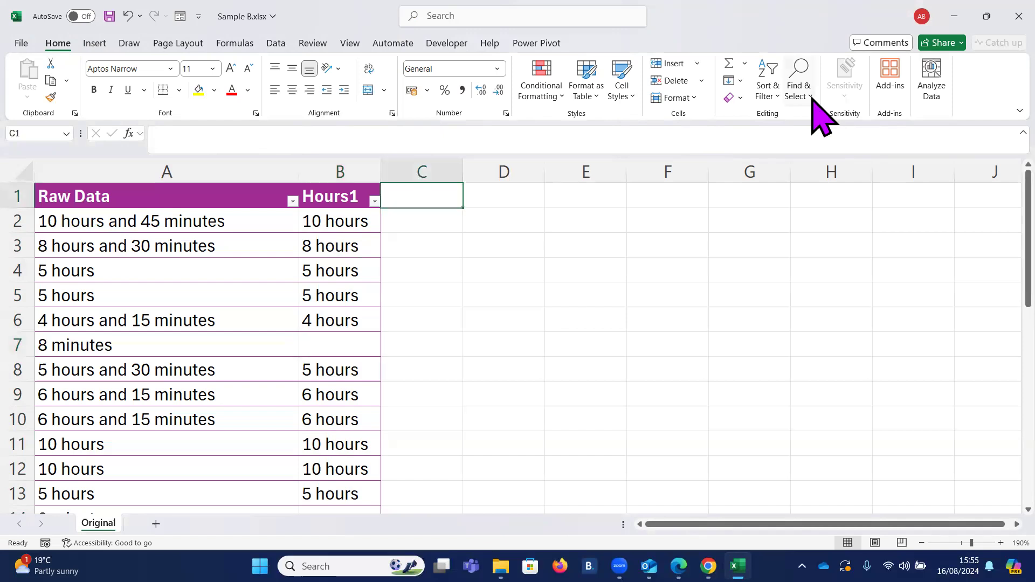
Try flash-filling a new Hours2 column in column C from the example 10 in C2, and clear the attempted values.
{"action": "type", "text": "Hours2"}
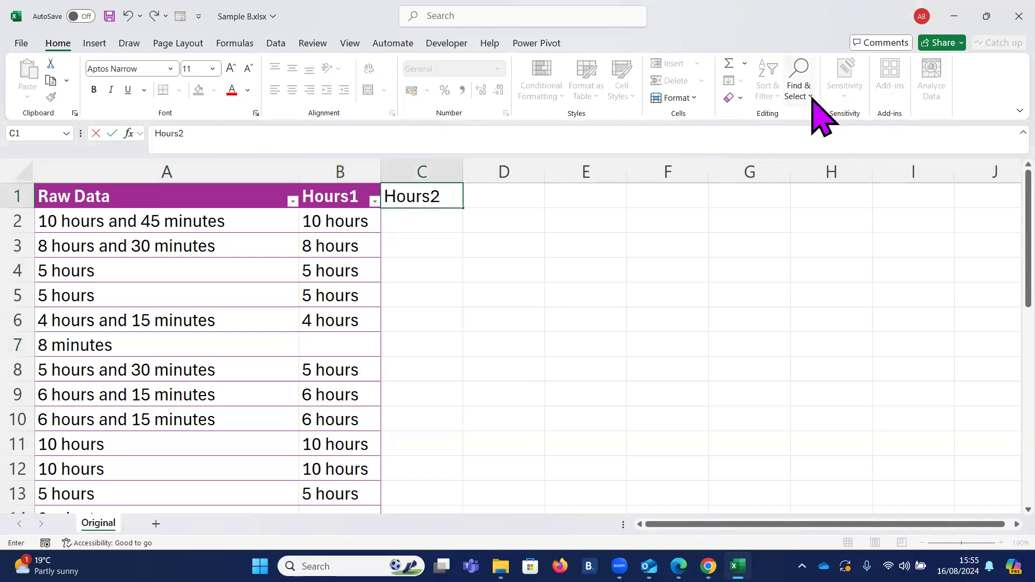
{"action": "key", "text": "Return"}
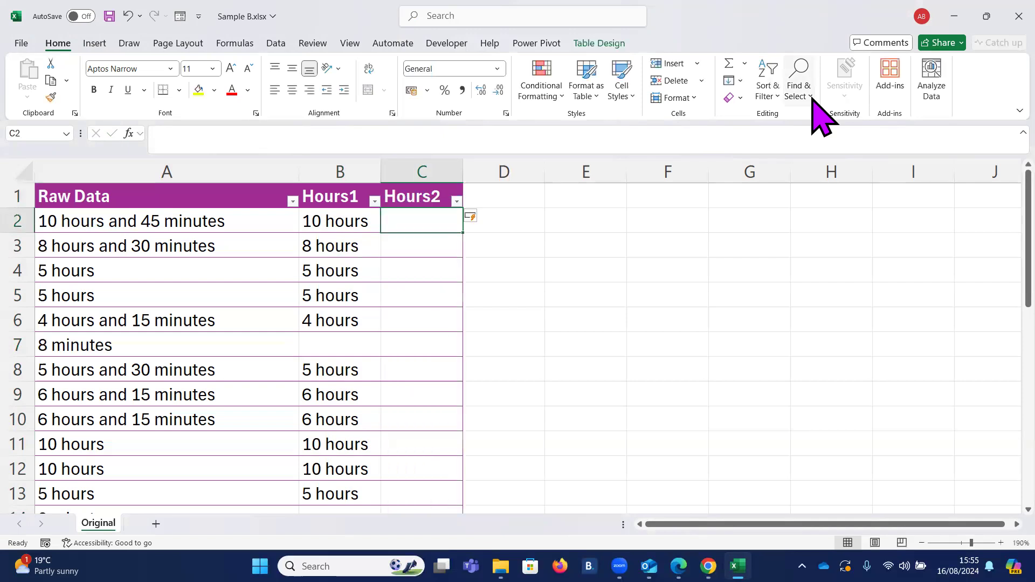
{"action": "type", "text": "10"}
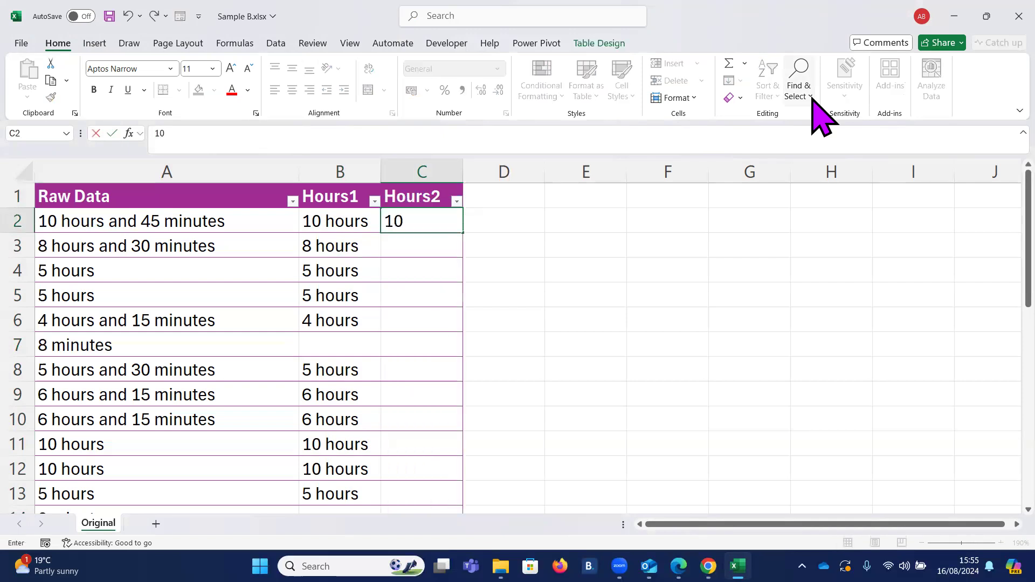
{"action": "key", "text": "Return"}
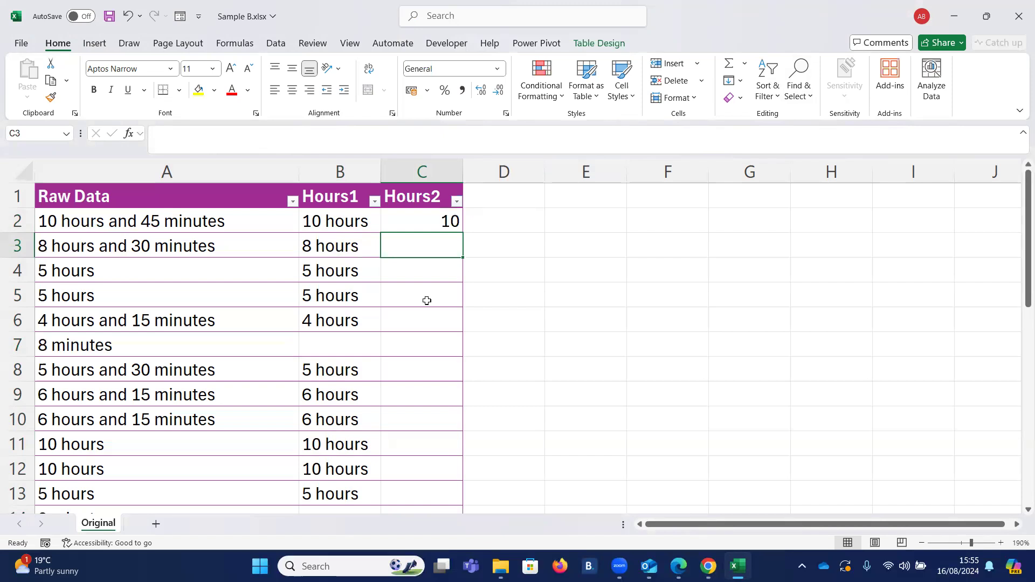
{"action": "key", "text": "ctrl+e"}
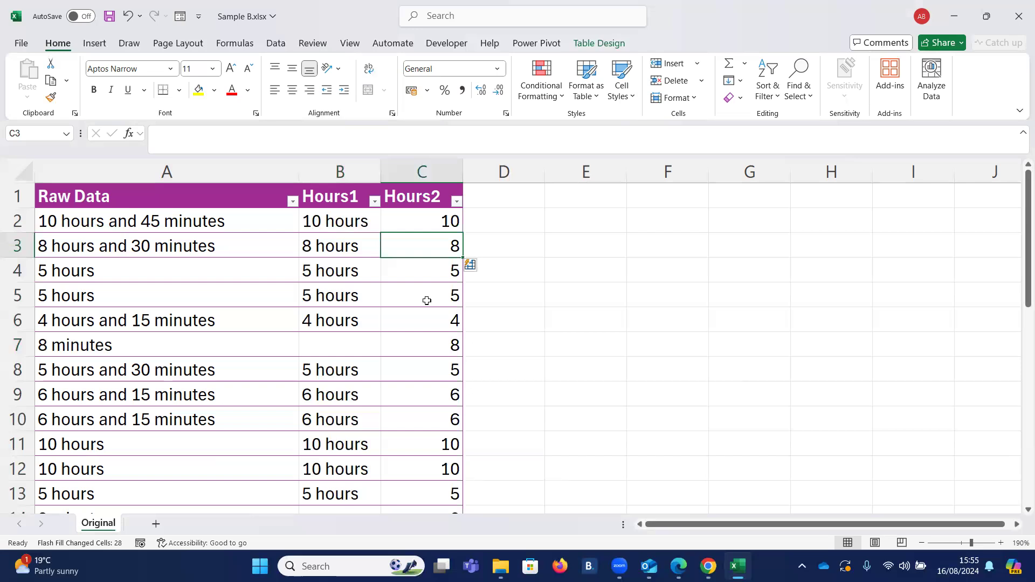
{"action": "left_click", "coordinate": [422, 346]}
{"action": "key", "text": "ctrl+z"}
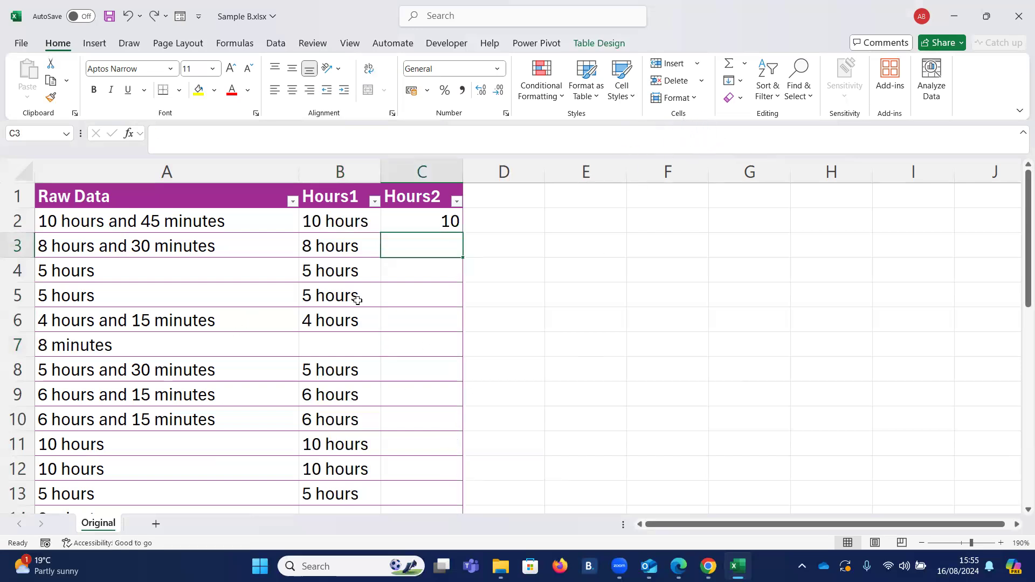
{"action": "left_click", "coordinate": [426, 184]}
{"action": "left_click", "coordinate": [430, 222]}
{"action": "key", "text": "Delete"}
Rename the header in C1 to Minutes1 and widen column C to fit it.
{"action": "left_click", "coordinate": [414, 196]}
{"action": "type", "text": "Minutes1"}
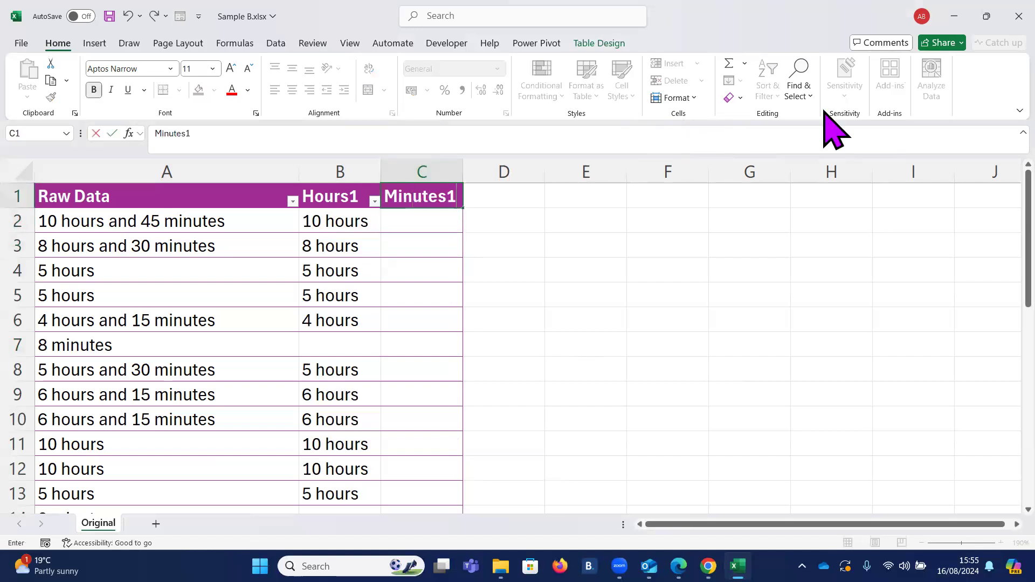
{"action": "key", "text": "Return"}
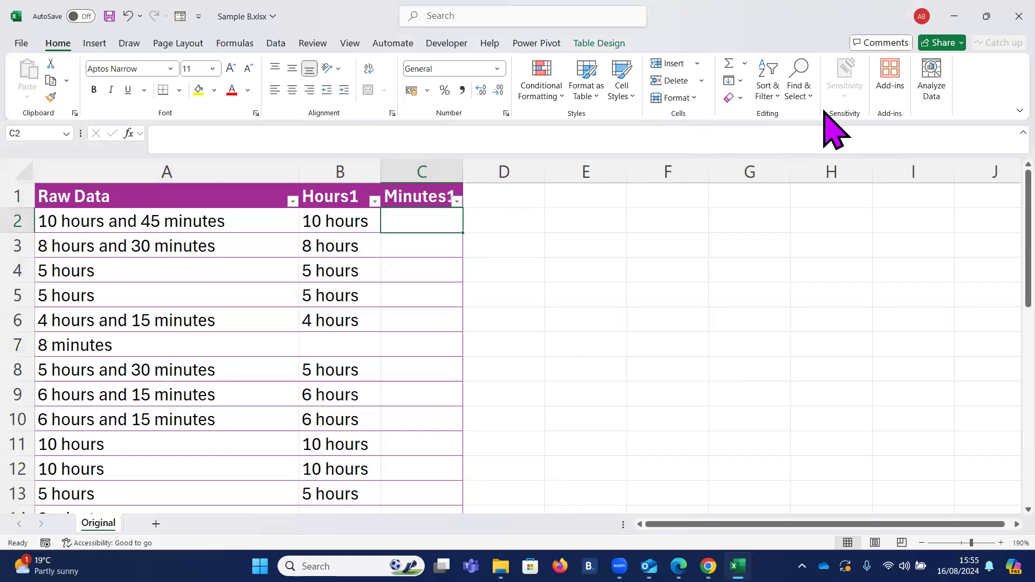
{"action": "left_click_drag", "start_coordinate": [462, 171], "coordinate": [484, 171]}
Enter 45 minutes in C2, flash-fill the rest of the Minutes1 column, and check cells C4 and C5.
{"action": "left_click", "coordinate": [322, 200]}
{"action": "left_click", "coordinate": [325, 221]}
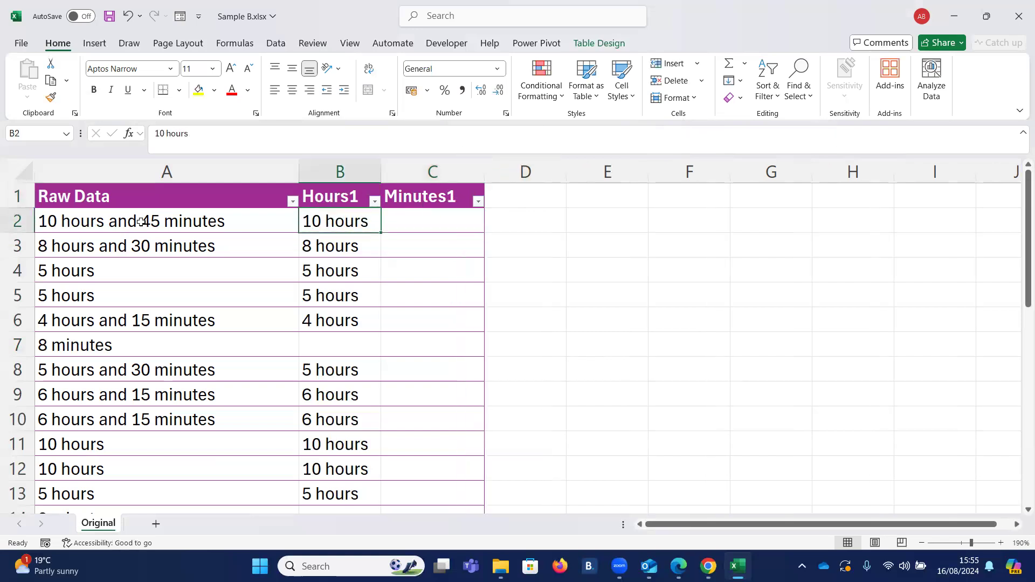
{"action": "left_click", "coordinate": [434, 219]}
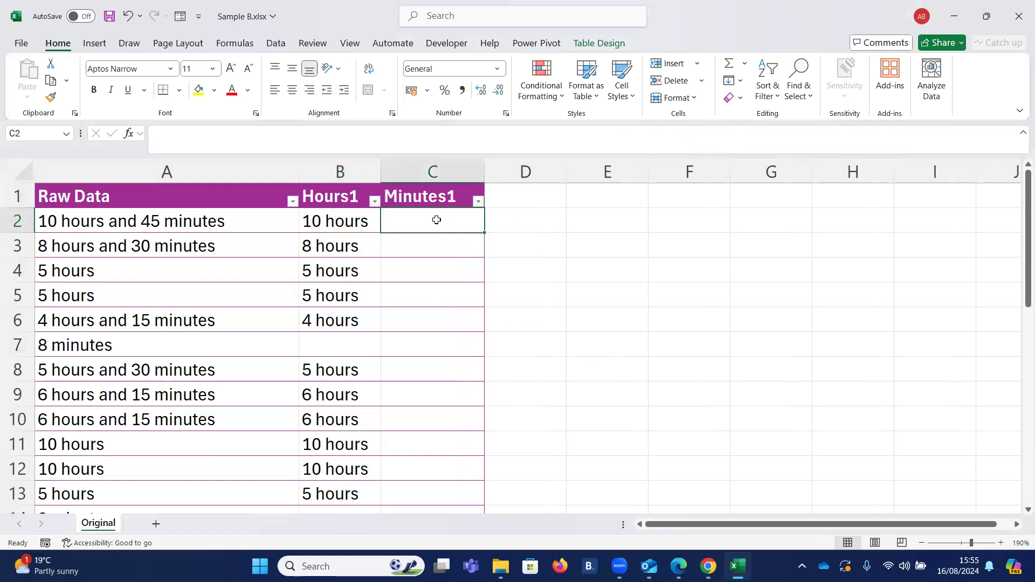
{"action": "type", "text": "45 minutes"}
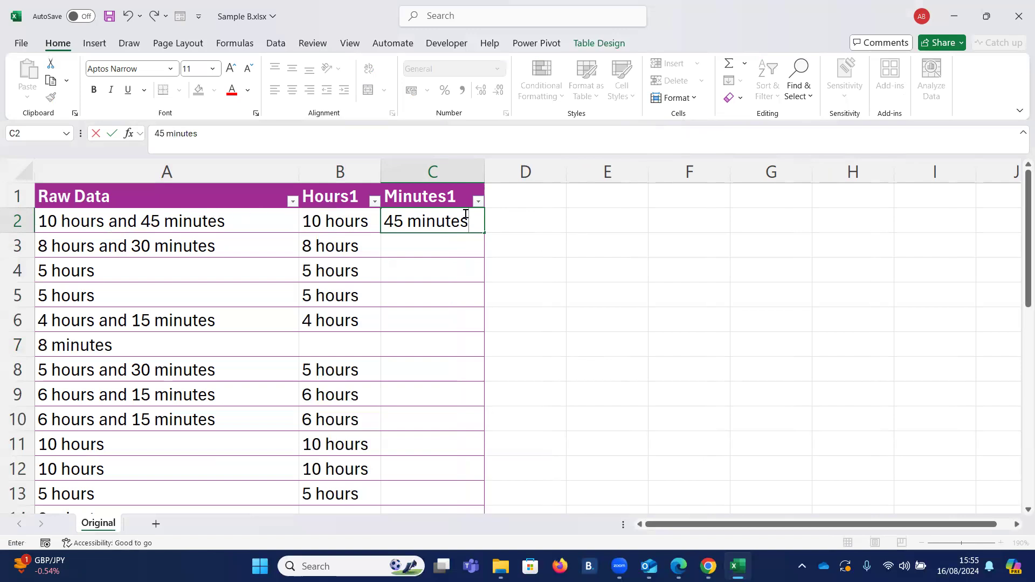
{"action": "left_click", "coordinate": [451, 250]}
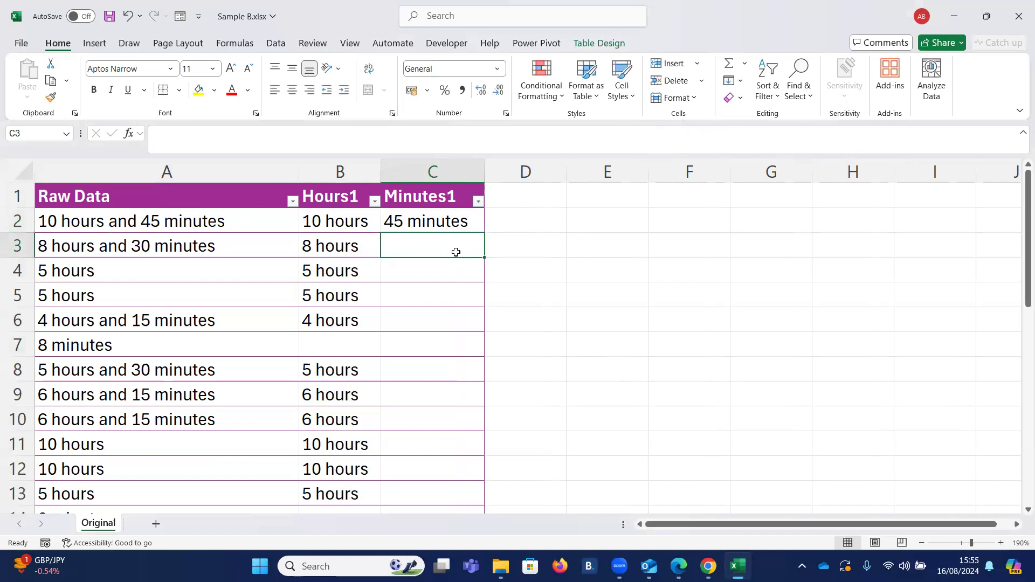
{"action": "key", "text": "ctrl+e"}
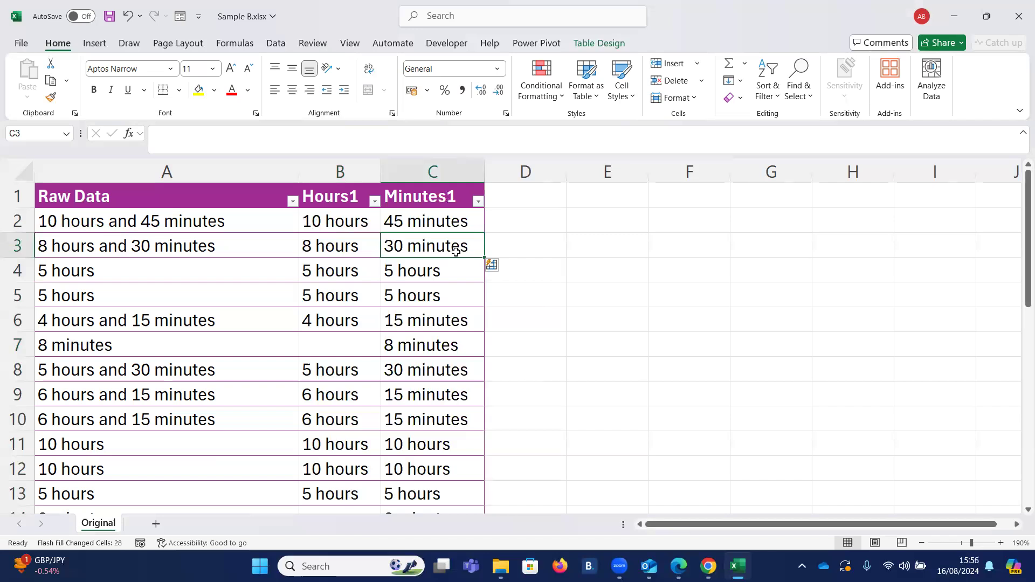
{"action": "left_click", "coordinate": [407, 266]}
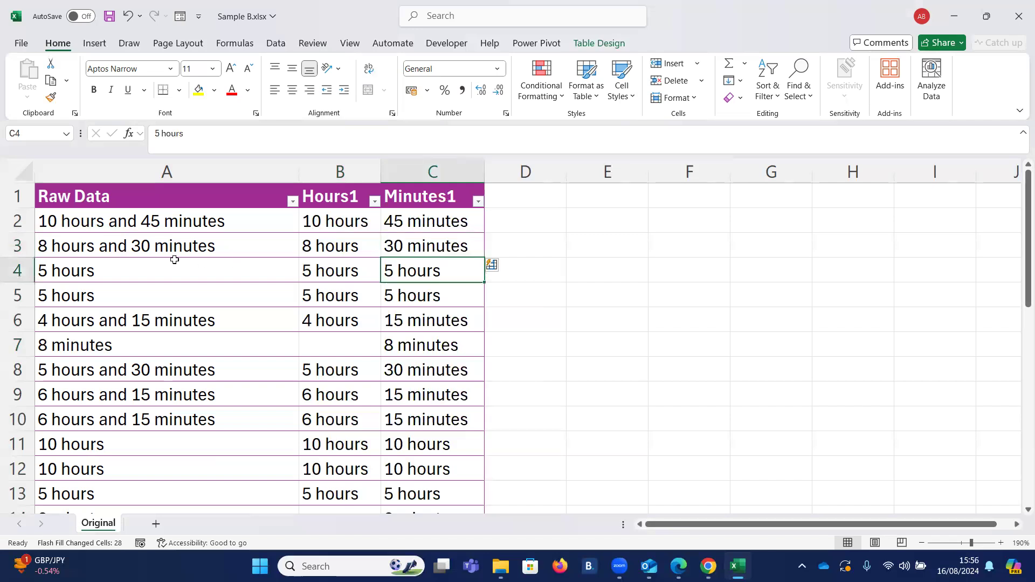
{"action": "key", "text": "Down"}
{"action": "key", "text": "Up"}
{"action": "key", "text": "Down"}
{"action": "key", "text": "Up"}
Replace all *hours entries in column C with nothing.
{"action": "left_click", "coordinate": [444, 172]}
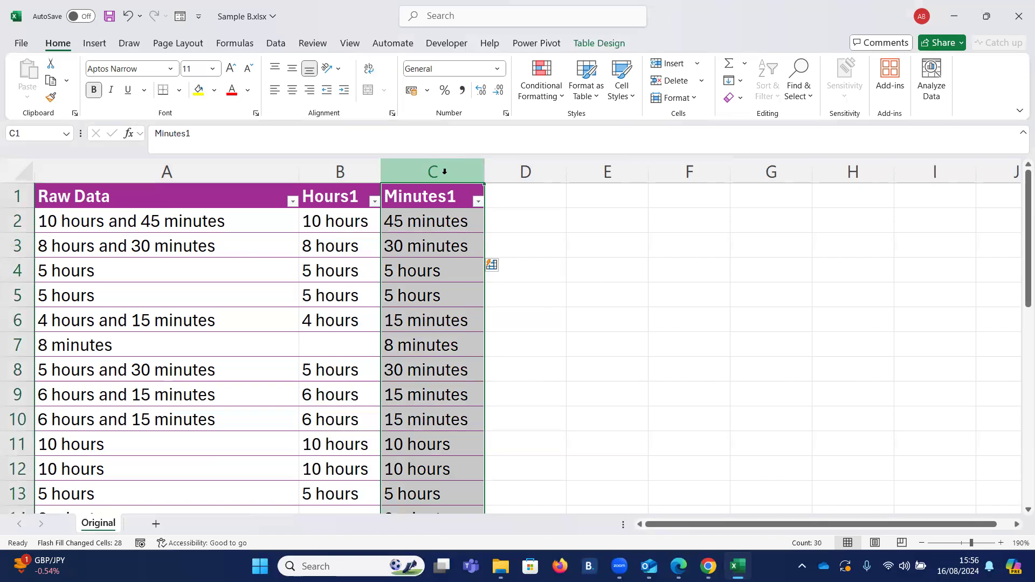
{"action": "key", "text": "ctrl+f"}
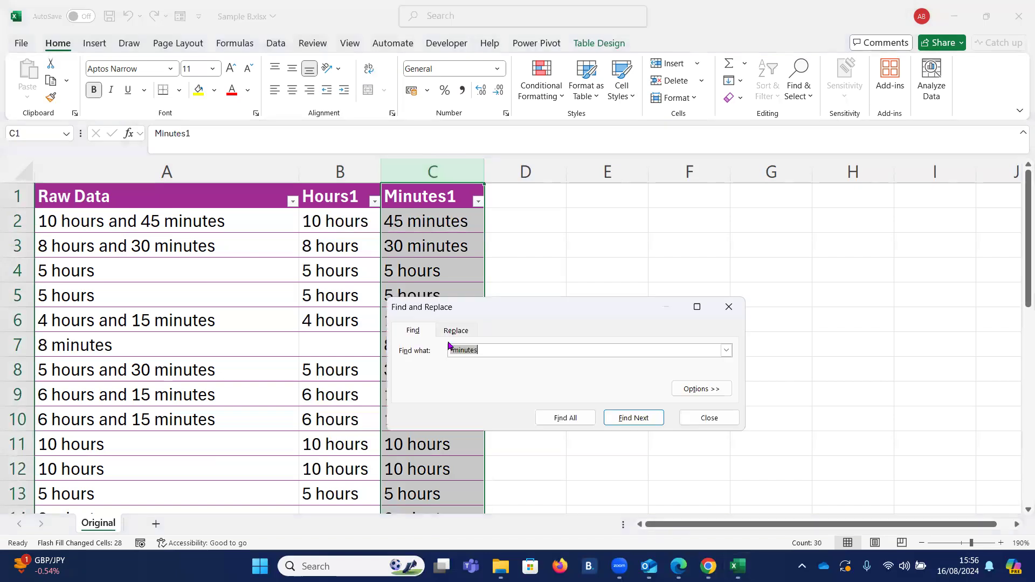
{"action": "left_click", "coordinate": [487, 351]}
{"action": "left_click_drag", "start_coordinate": [516, 296], "coordinate": [599, 235]}
{"action": "key", "text": "BackSpace"}
{"action": "key", "text": "BackSpace"}
{"action": "key", "text": "BackSpace"}
{"action": "key", "text": "BackSpace"}
{"action": "key", "text": "BackSpace"}
{"action": "key", "text": "BackSpace"}
{"action": "key", "text": "BackSpace"}
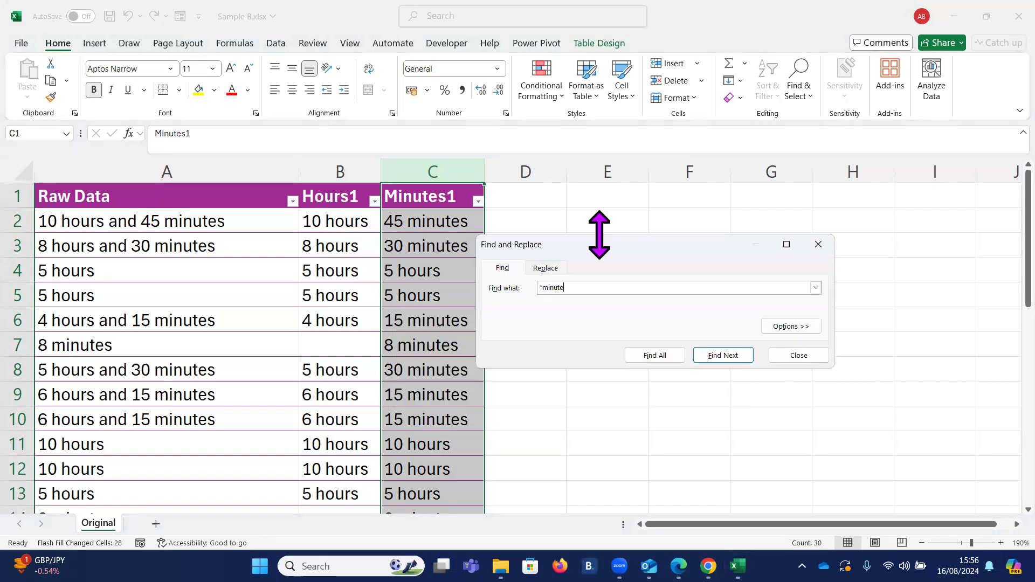
{"action": "type", "text": "hours"}
{"action": "left_click", "coordinate": [545, 268]}
{"action": "left_click", "coordinate": [542, 304]}
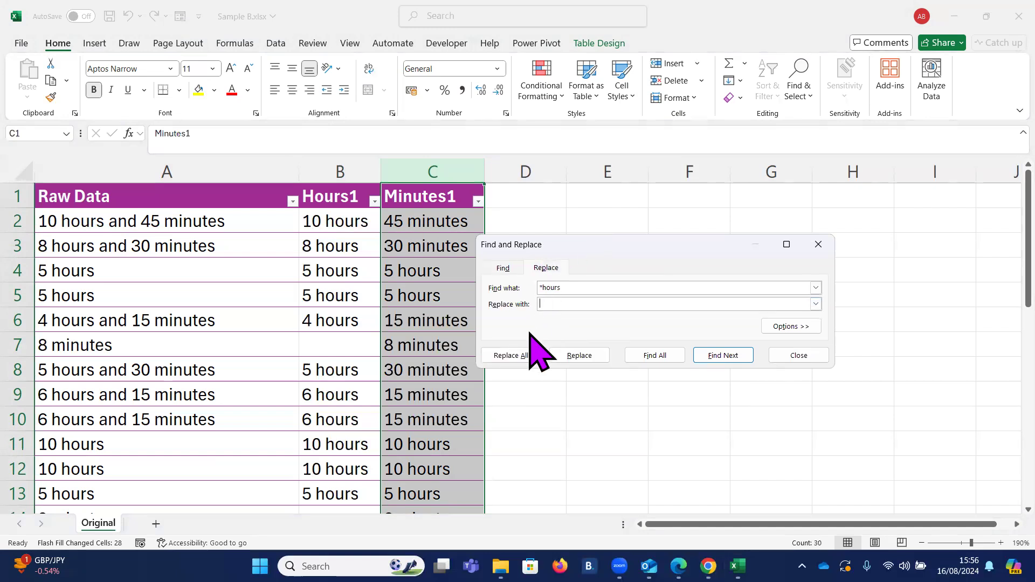
{"action": "left_click", "coordinate": [513, 357]}
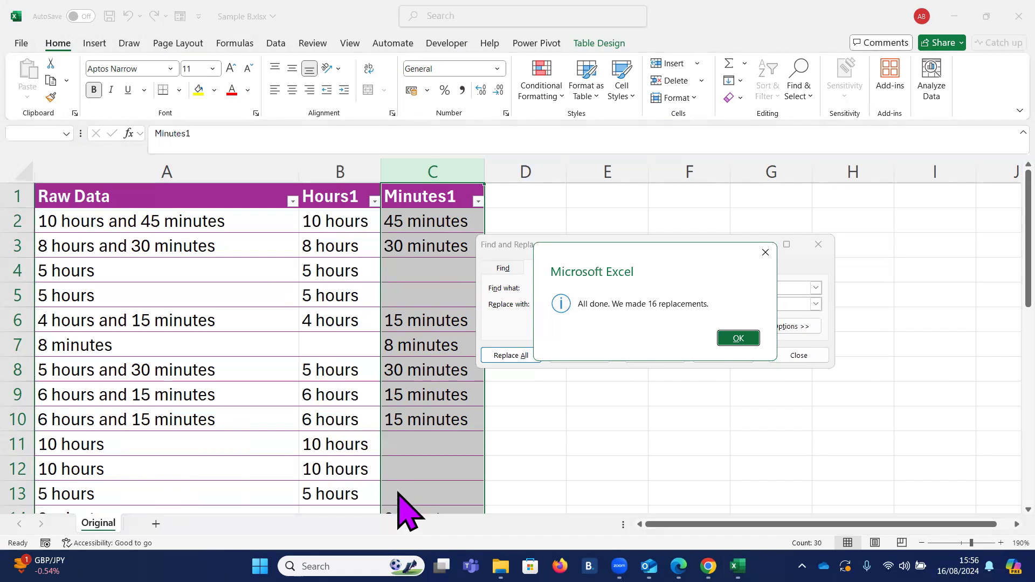
{"action": "left_click", "coordinate": [739, 338]}
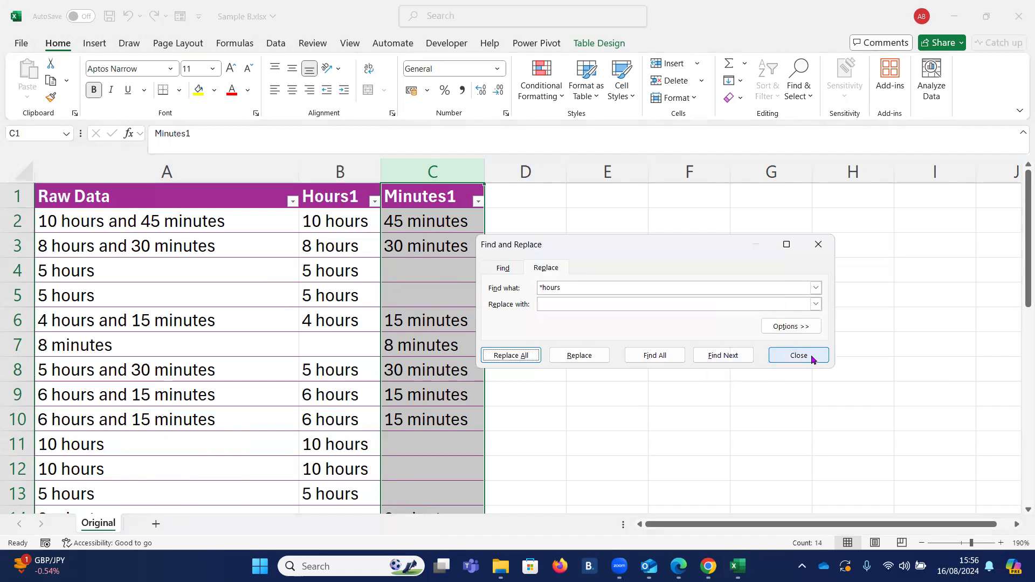
{"action": "left_click", "coordinate": [812, 360]}
Check cell C4 and compare the extracted hours and minutes in B2 and C2.
{"action": "left_click", "coordinate": [440, 275]}
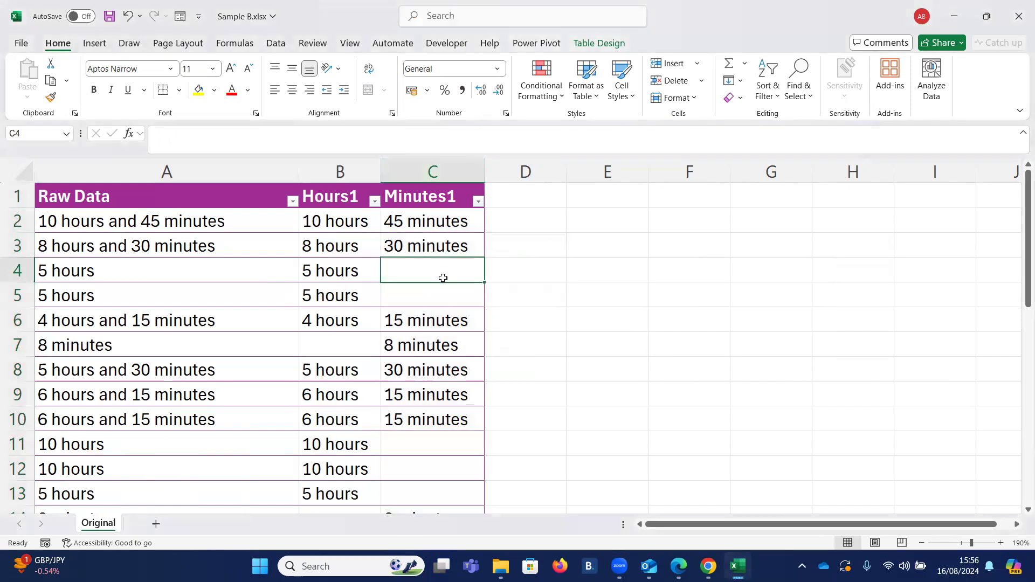
{"action": "left_click", "coordinate": [346, 222]}
{"action": "left_click", "coordinate": [424, 225]}
{"action": "left_click", "coordinate": [338, 222]}
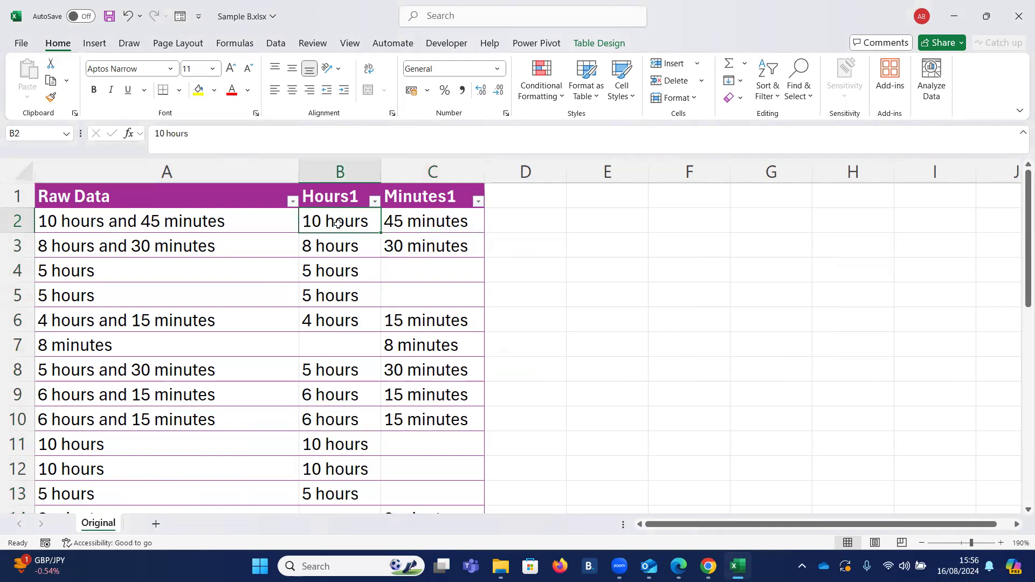
{"action": "left_click", "coordinate": [433, 223]}
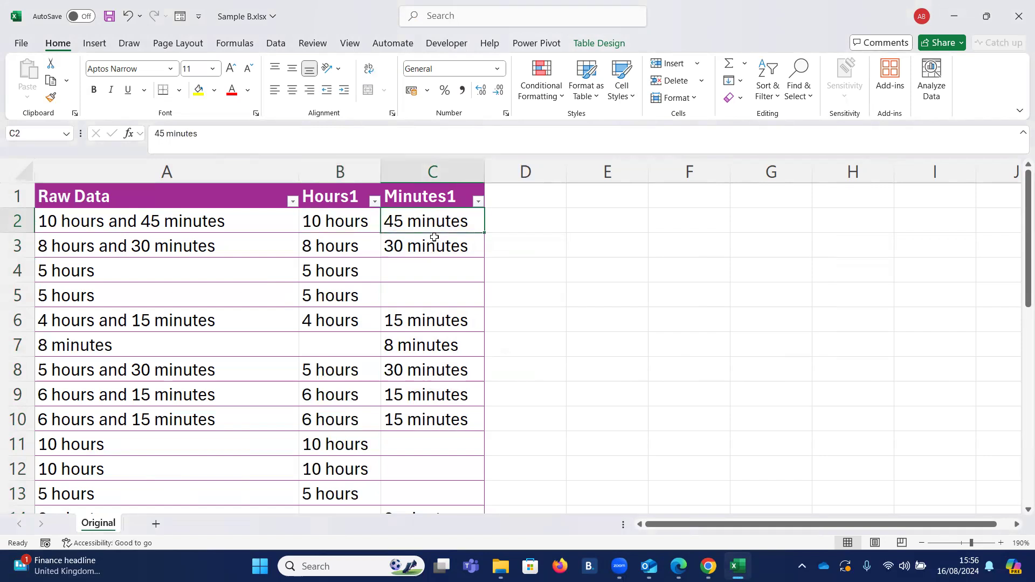
{"action": "left_click", "coordinate": [190, 178]}
{"action": "right_click", "coordinate": [187, 178]}
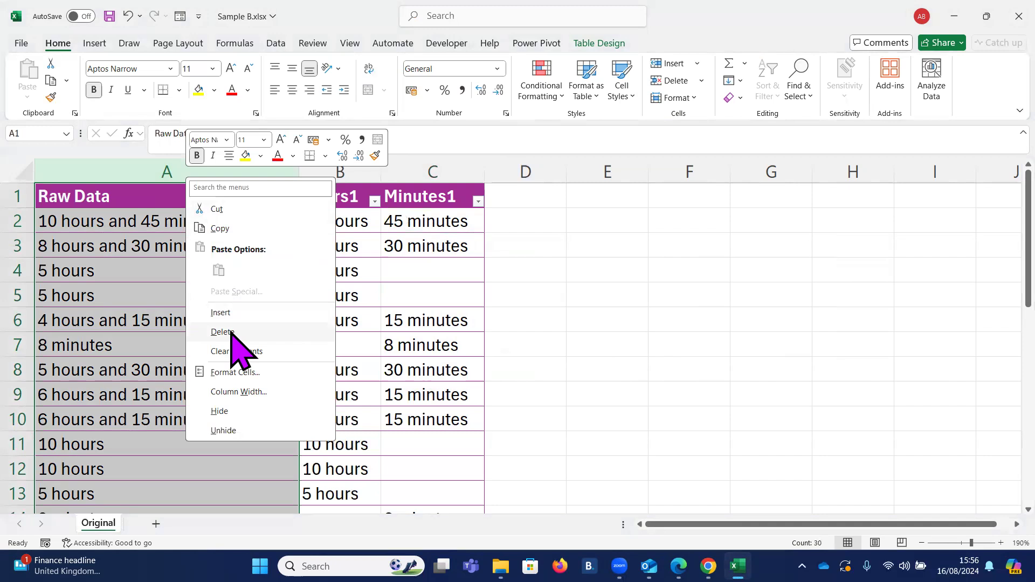
{"action": "key", "text": "Escape"}
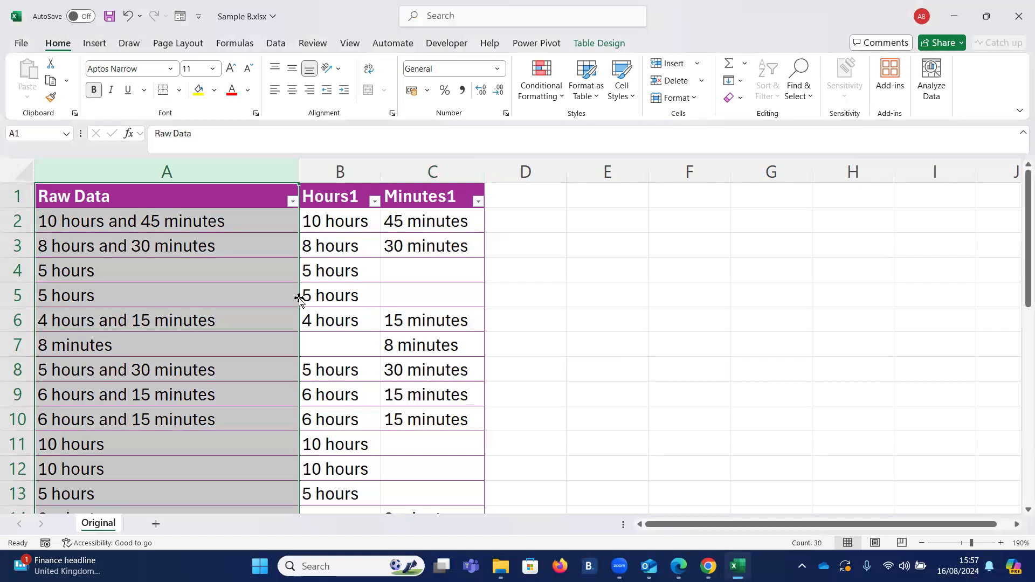
Move the Raw Data column out of the table to column H.
{"action": "left_click", "coordinate": [340, 198]}
{"action": "left_click", "coordinate": [404, 195]}
{"action": "left_click", "coordinate": [340, 207]}
{"action": "left_click", "coordinate": [231, 171]}
{"action": "left_click_drag", "start_coordinate": [298, 297], "coordinate": [836, 281]}
{"action": "left_click", "coordinate": [528, 272]}
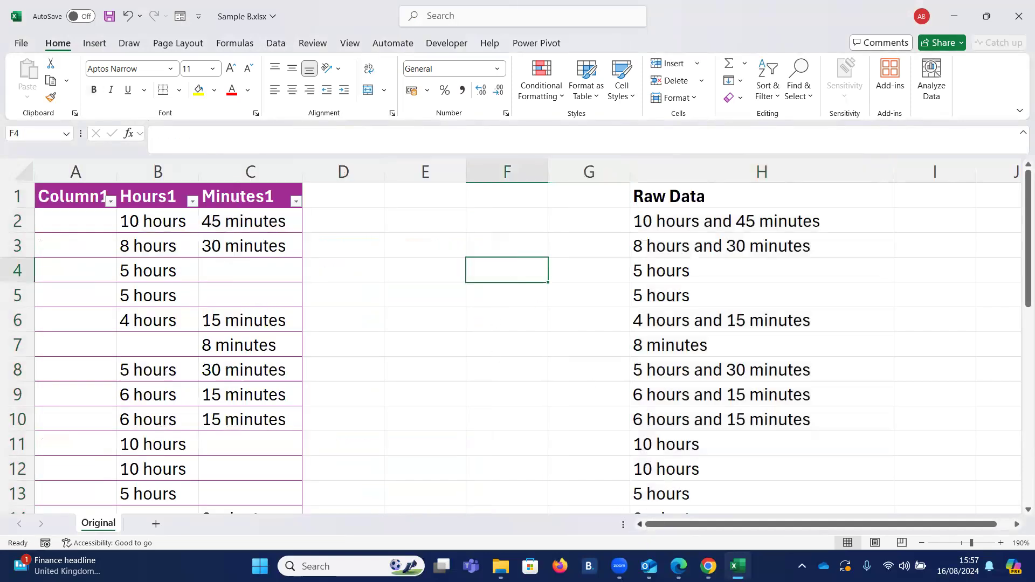
Delete the empty column A so the table starts with Hours1.
{"action": "left_click", "coordinate": [76, 171]}
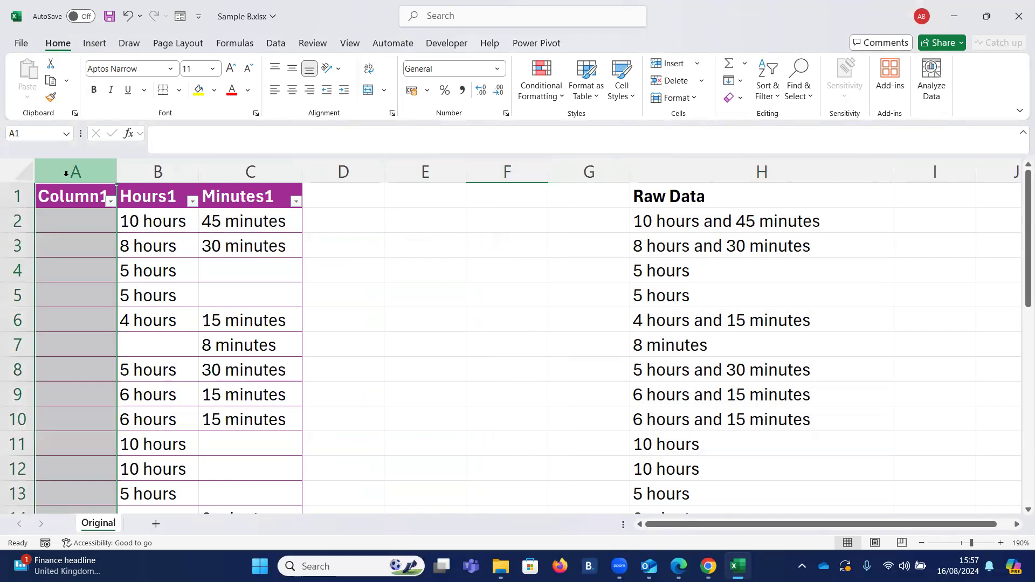
{"action": "right_click", "coordinate": [76, 172]}
{"action": "left_click", "coordinate": [116, 332]}
{"action": "left_click", "coordinate": [76, 218]}
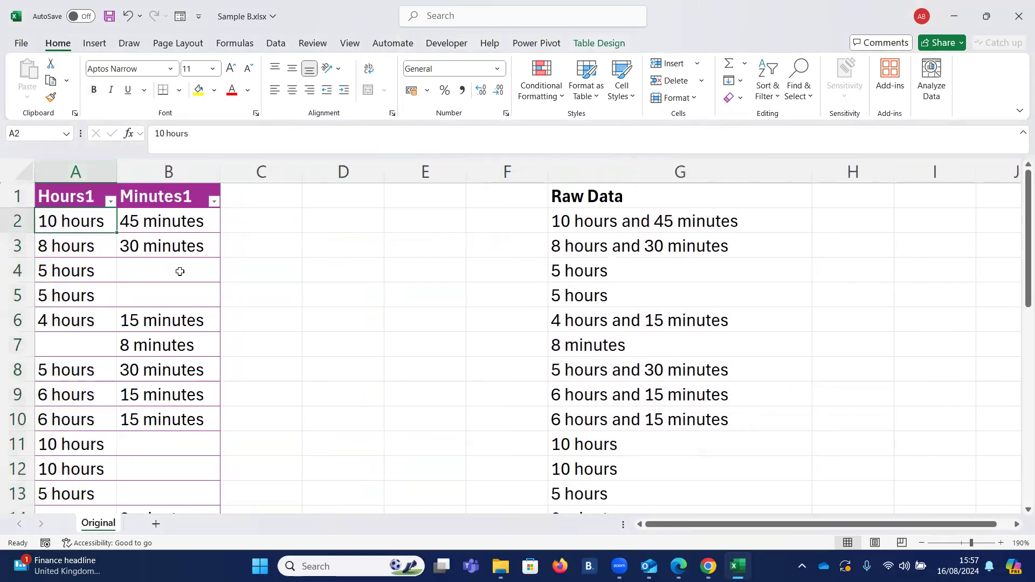
{"action": "left_click", "coordinate": [181, 226]}
Add an Hours2 column in column C, enter 10 in C2, flash-fill the remaining rows, and check C2 and C3.
{"action": "left_click", "coordinate": [258, 196]}
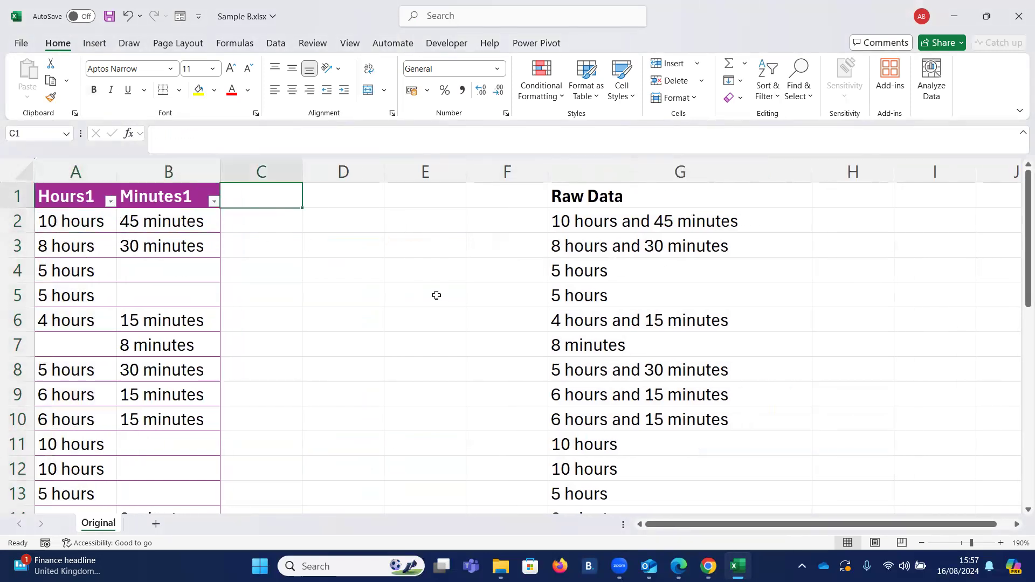
{"action": "type", "text": "Hours"}
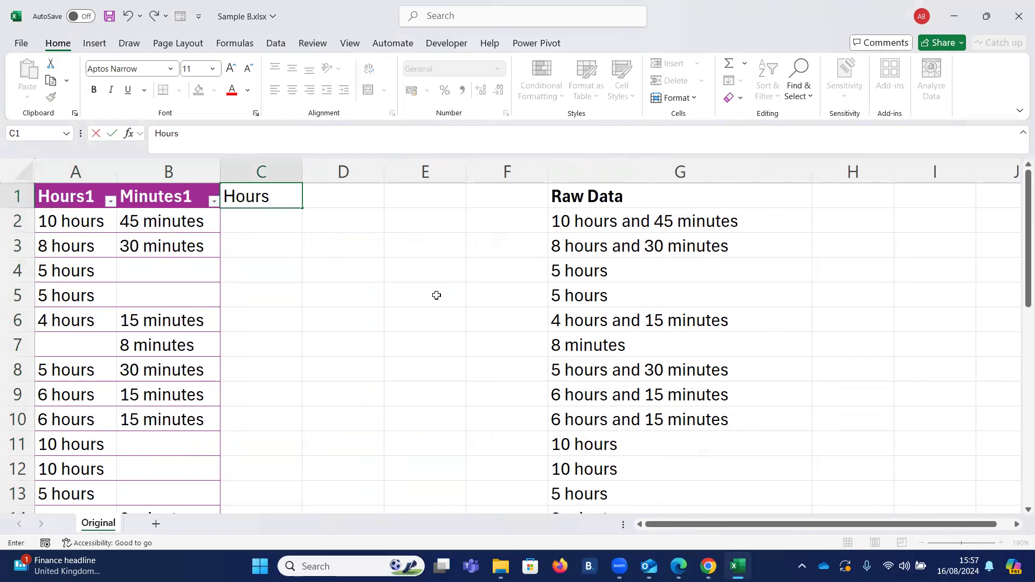
{"action": "type", "text": "2"}
{"action": "key", "text": "Return"}
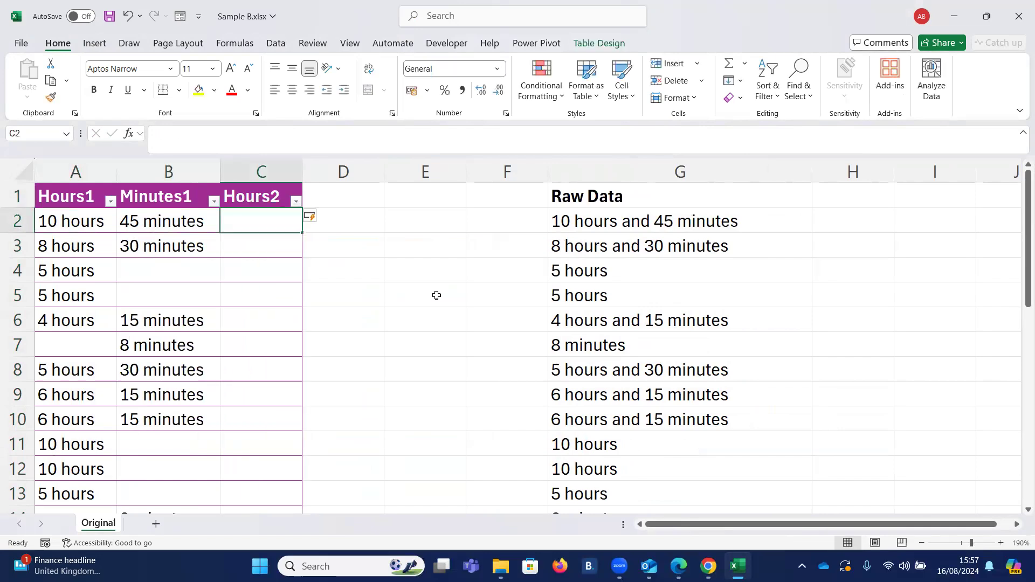
{"action": "type", "text": "10"}
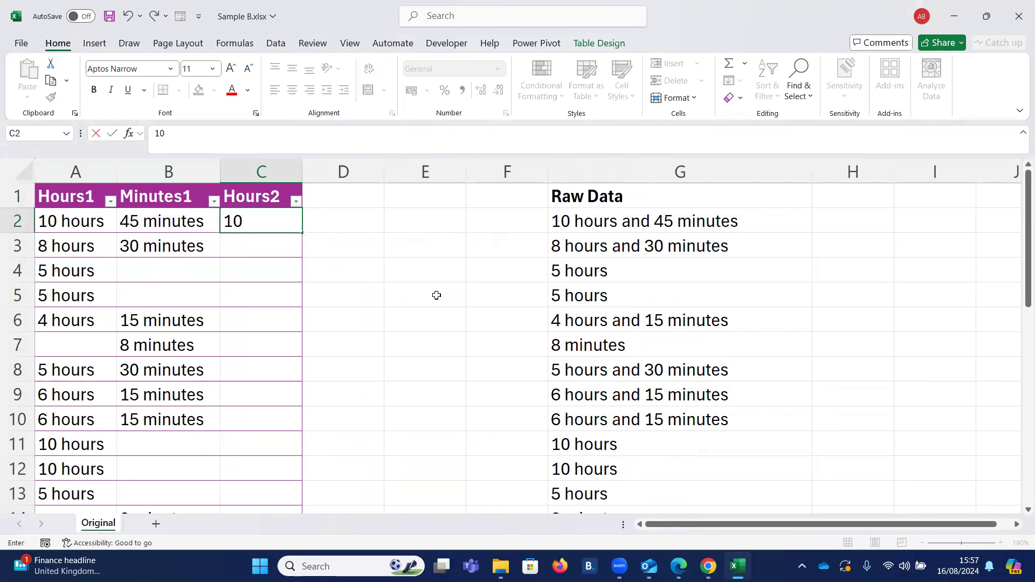
{"action": "key", "text": "Return"}
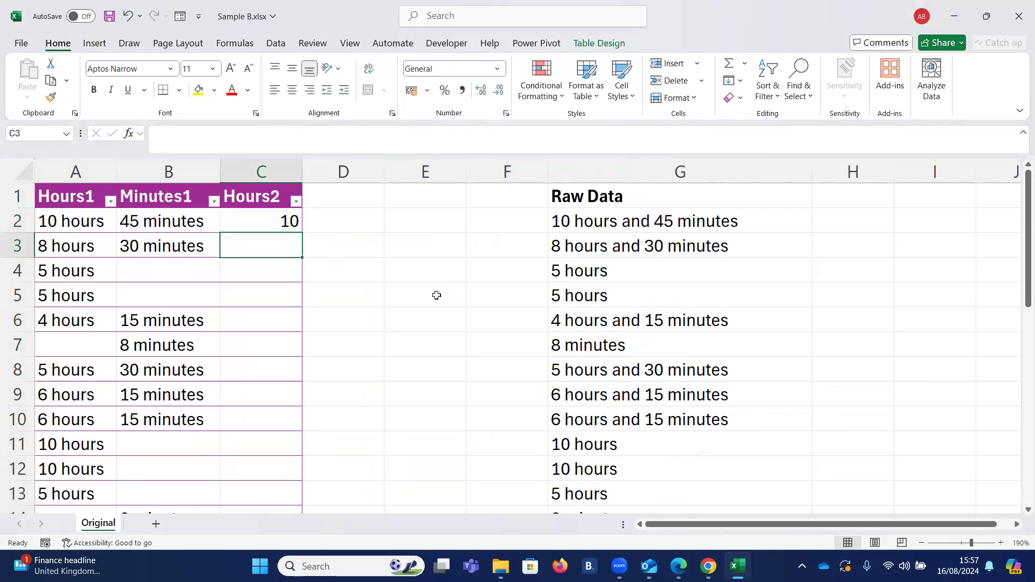
{"action": "key", "text": "ctrl+e"}
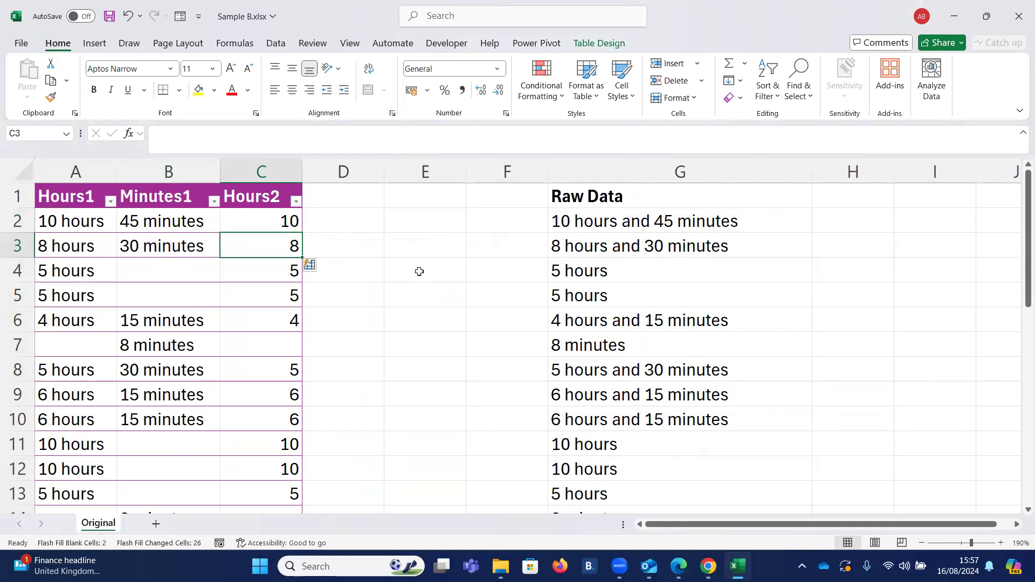
{"action": "left_click", "coordinate": [263, 219]}
{"action": "left_click", "coordinate": [257, 251]}
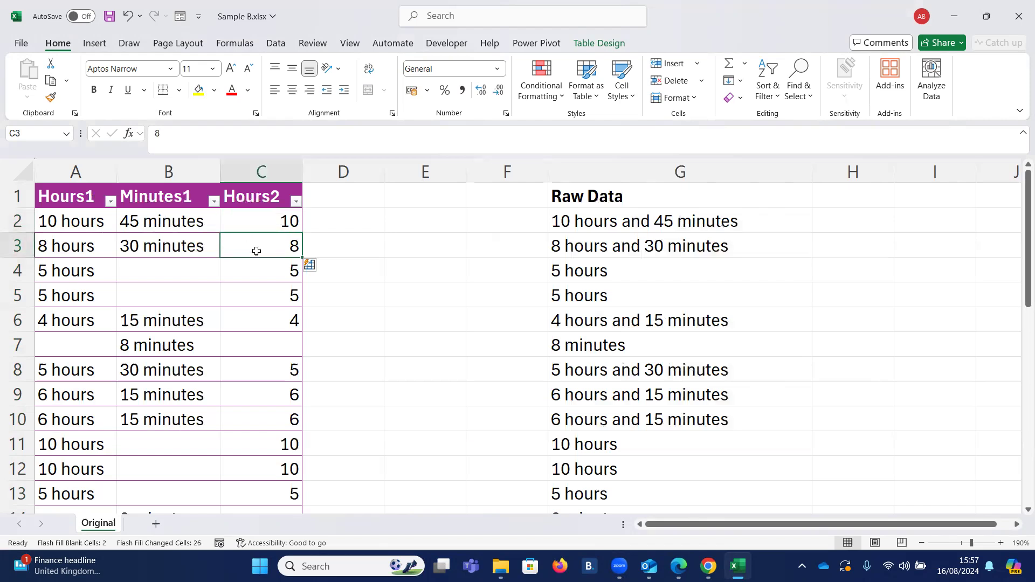
Check the extracted Hours2 values in cells C2 to C7 against the Hours1 entries.
{"action": "left_click", "coordinate": [247, 217]}
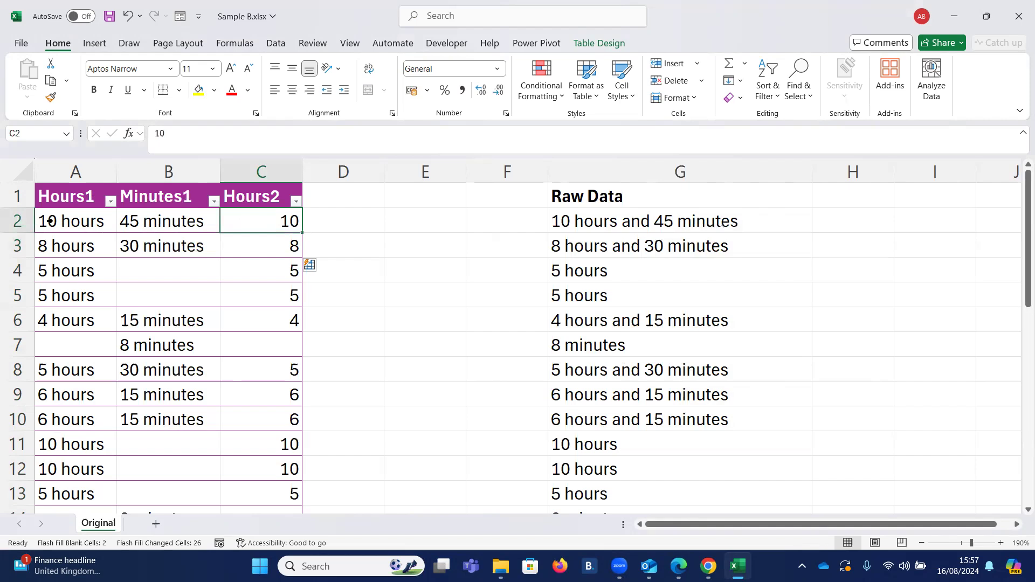
{"action": "left_click", "coordinate": [249, 248]}
{"action": "left_click", "coordinate": [255, 273]}
{"action": "left_click", "coordinate": [261, 297]}
{"action": "left_click", "coordinate": [261, 320]}
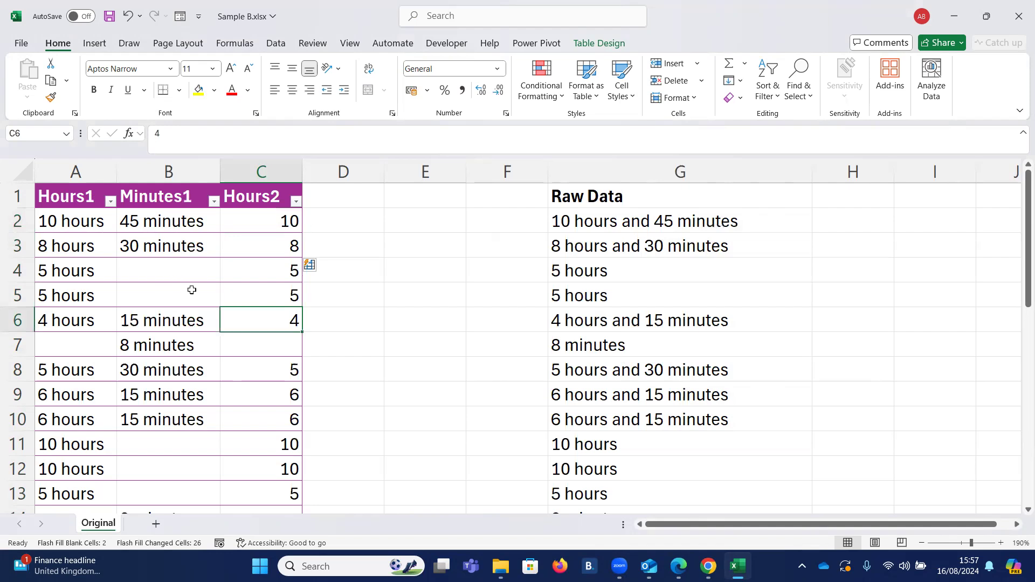
{"action": "left_click", "coordinate": [261, 267]}
{"action": "left_click", "coordinate": [267, 305]}
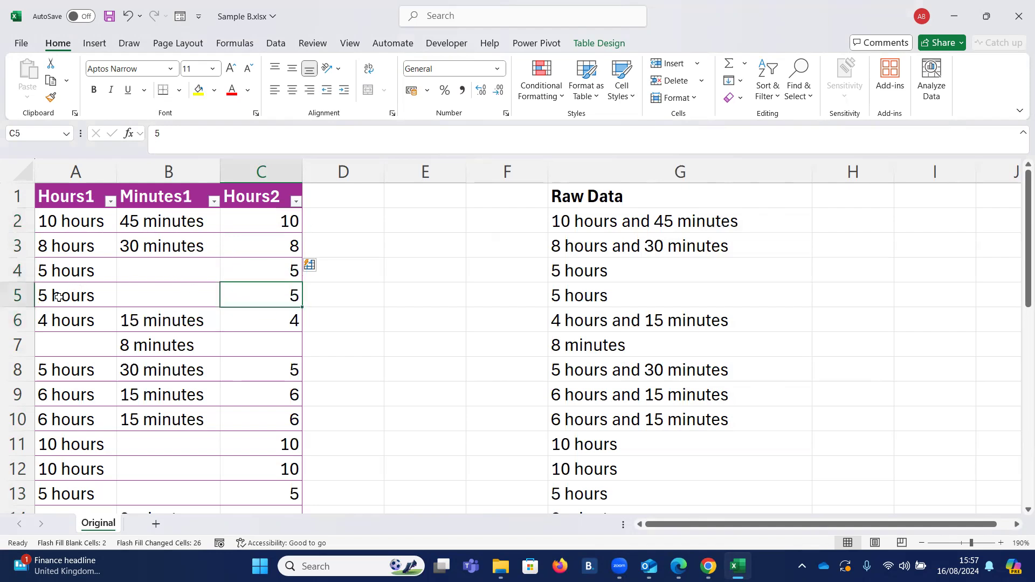
{"action": "left_click", "coordinate": [254, 354]}
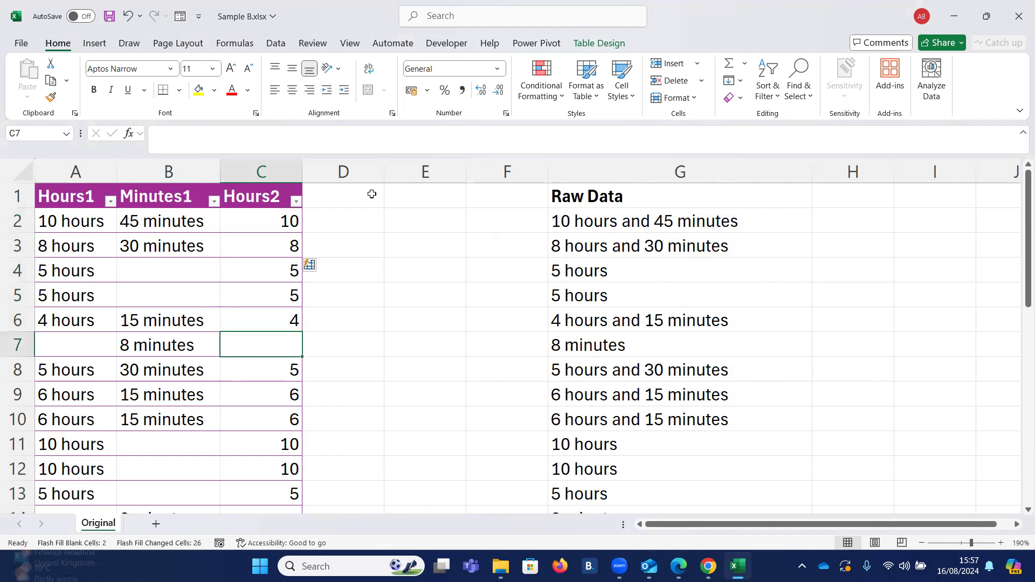
{"action": "left_click", "coordinate": [350, 196]}
{"action": "type", "text": "Minutse"}
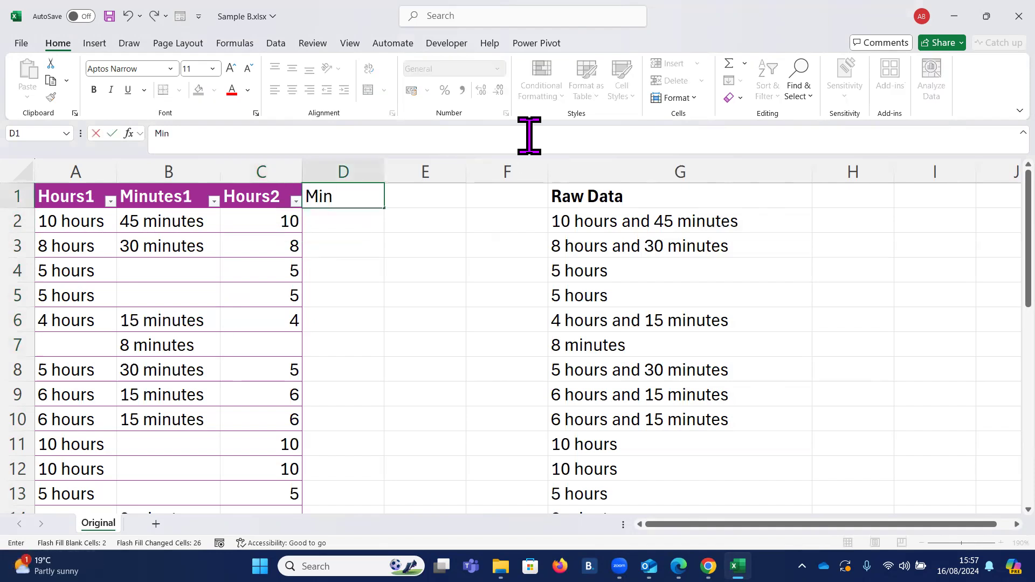
{"action": "key", "text": "BackSpace"}
{"action": "key", "text": "BackSpace"}
{"action": "key", "text": "BackSpace"}
{"action": "key", "text": "BackSpace"}
{"action": "key", "text": "BackSpace"}
{"action": "type", "text": "n"}
{"action": "key", "text": "Escape"}
{"action": "key", "text": "Return"}
{"action": "type", "text": "#"}
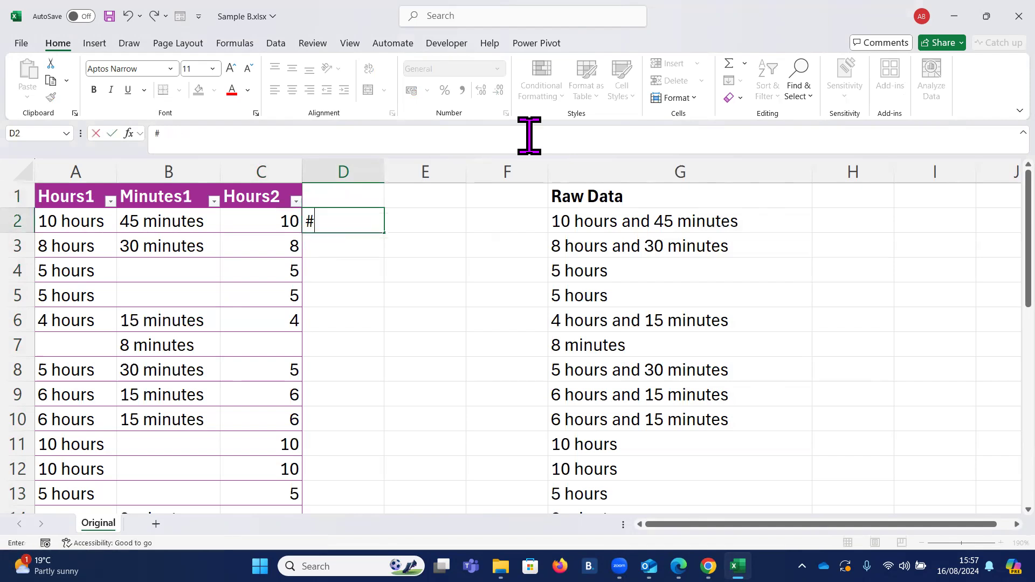
{"action": "key", "text": "Escape"}
Insert a new table column named Minutes2 between Minutes1 and Hours2.
{"action": "left_click", "coordinate": [263, 172]}
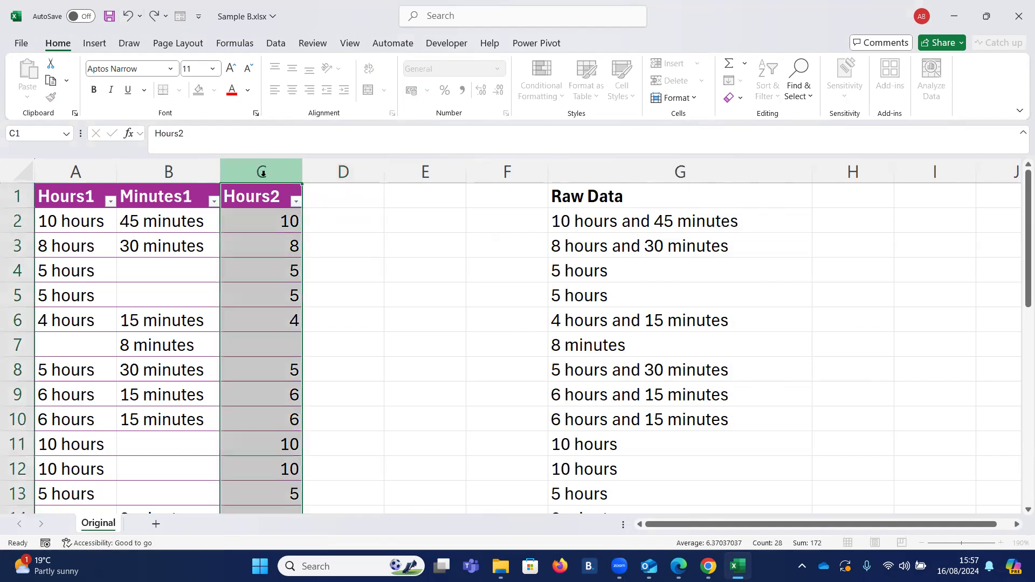
{"action": "right_click", "coordinate": [263, 180]}
{"action": "left_click", "coordinate": [307, 307]}
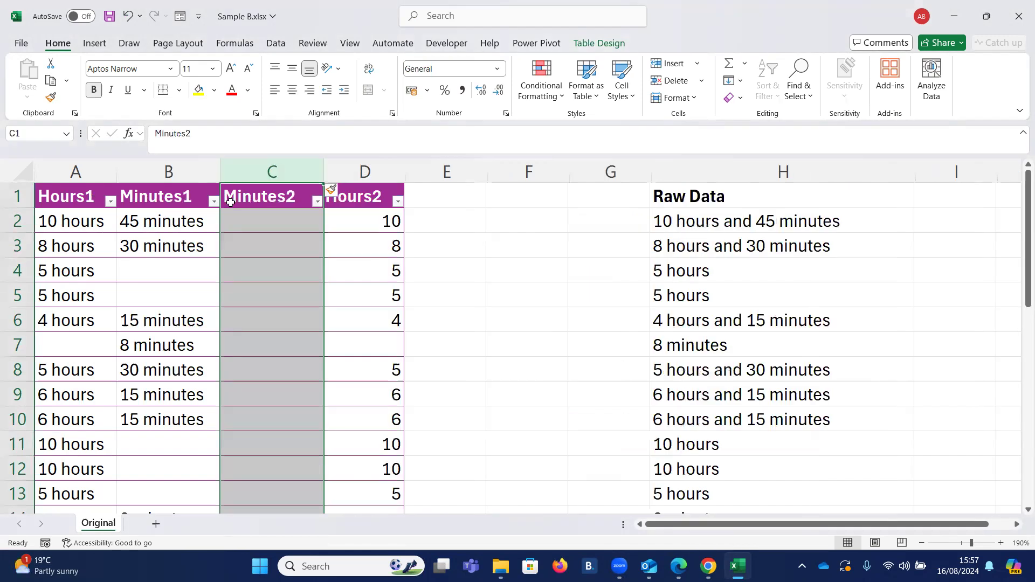
{"action": "left_click", "coordinate": [262, 226]}
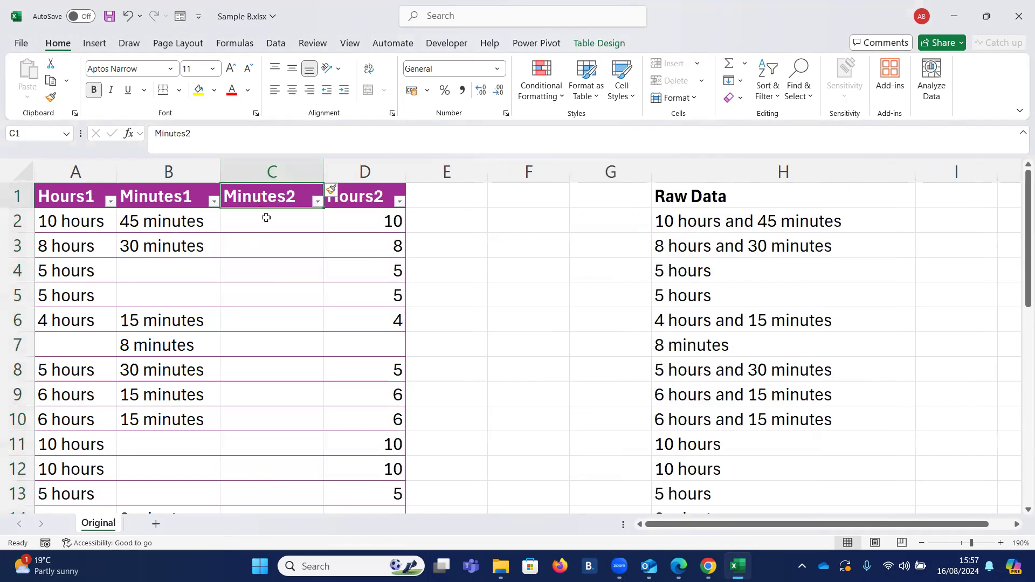
Enter 45 in C2, flash-fill the rest of the Minutes2 column, and check C6 and C8.
{"action": "type", "text": "45"}
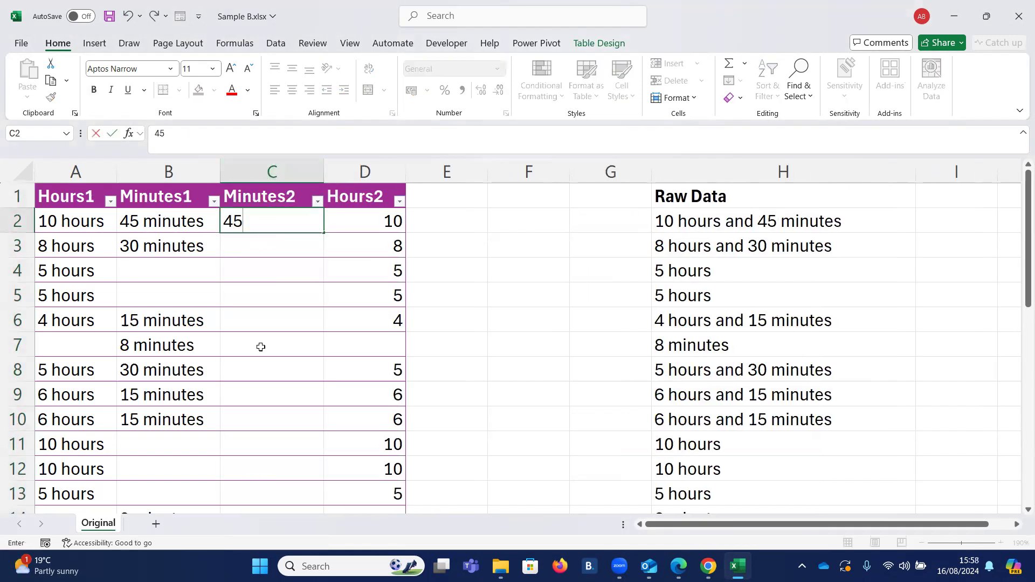
{"action": "key", "text": "Return"}
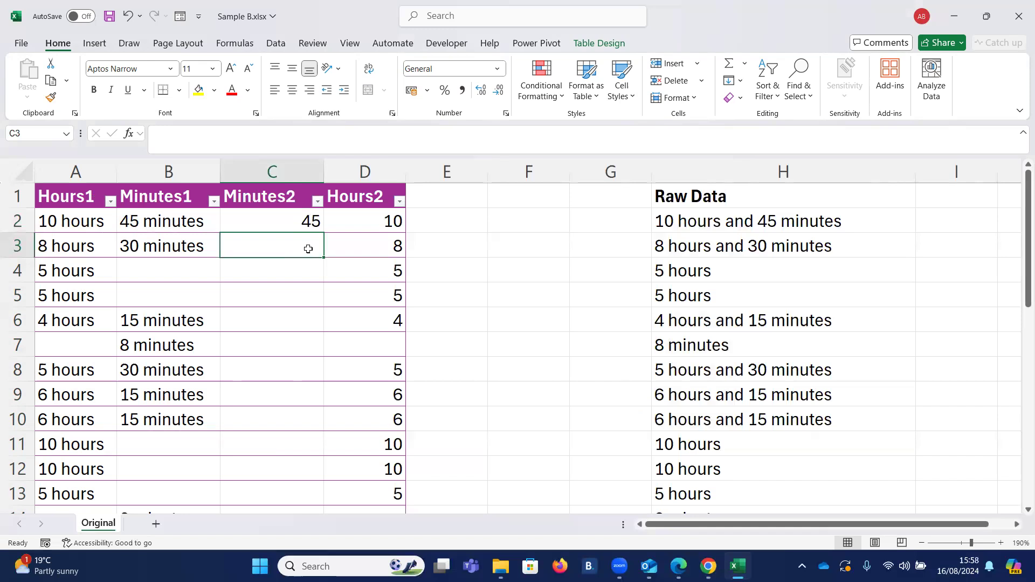
{"action": "key", "text": "ctrl+e"}
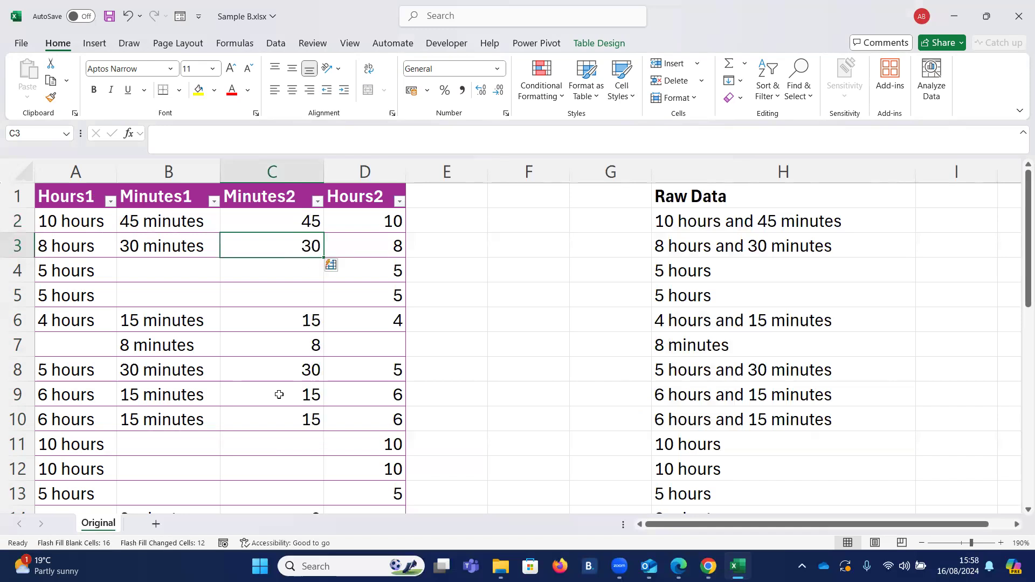
{"action": "left_click", "coordinate": [279, 325]}
{"action": "left_click", "coordinate": [282, 370]}
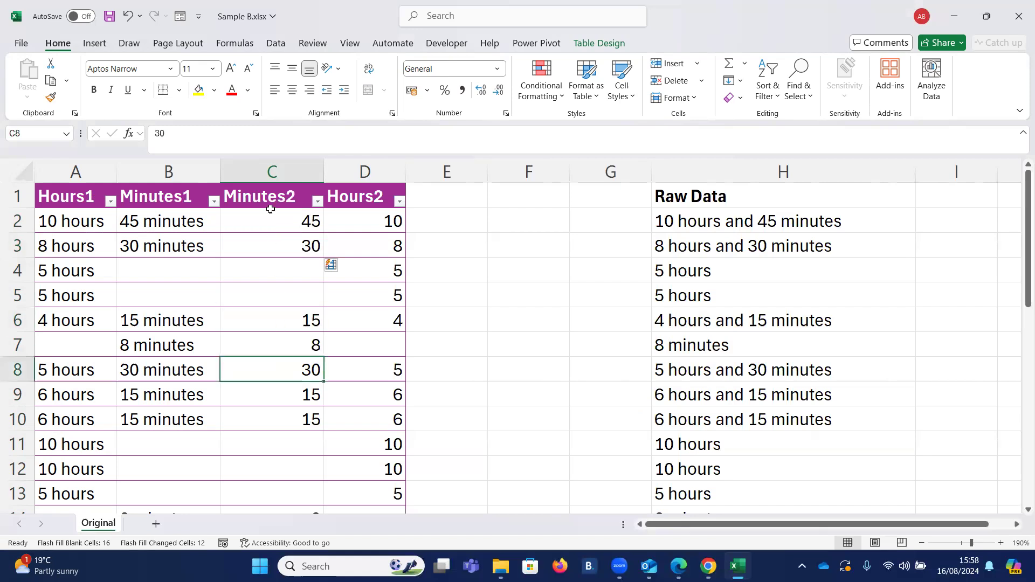
Delete the Minutes2 column that sits before Hours2.
{"action": "left_click", "coordinate": [271, 190]}
{"action": "right_click", "coordinate": [271, 186]}
{"action": "left_click", "coordinate": [308, 332]}
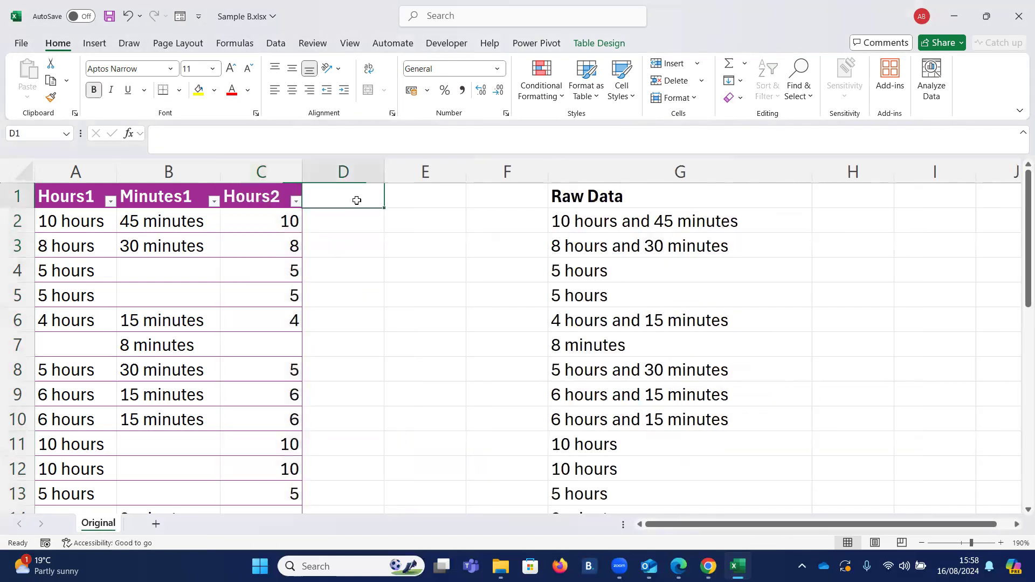
Add a Minutes2 column in column D, enter 45 in D2, and flash-fill the remaining rows.
{"action": "type", "text": "Minut"}
{"action": "type", "text": "es2"}
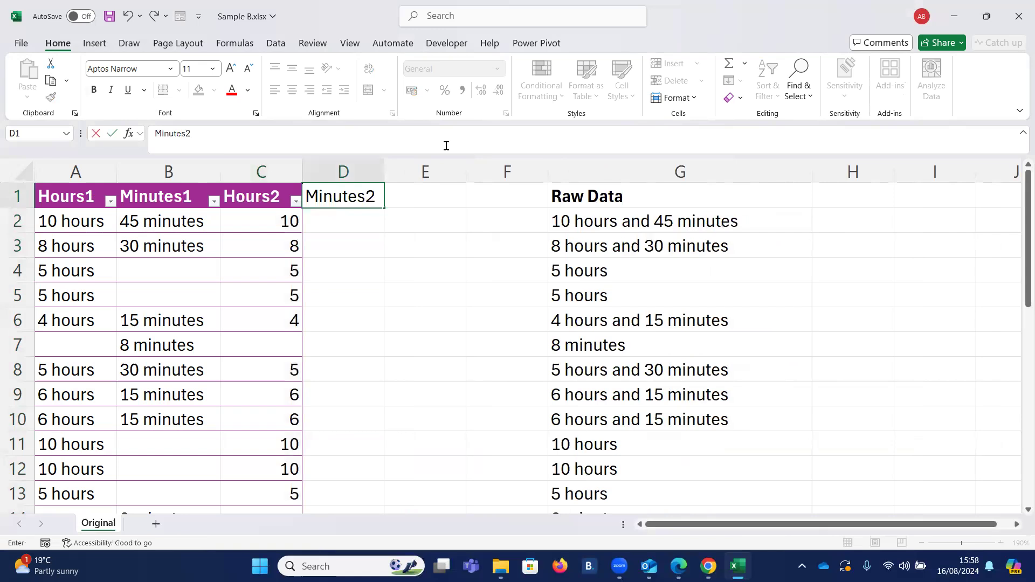
{"action": "key", "text": "Return"}
{"action": "type", "text": "45"}
{"action": "key", "text": "Return"}
{"action": "key", "text": "ctrl+e"}
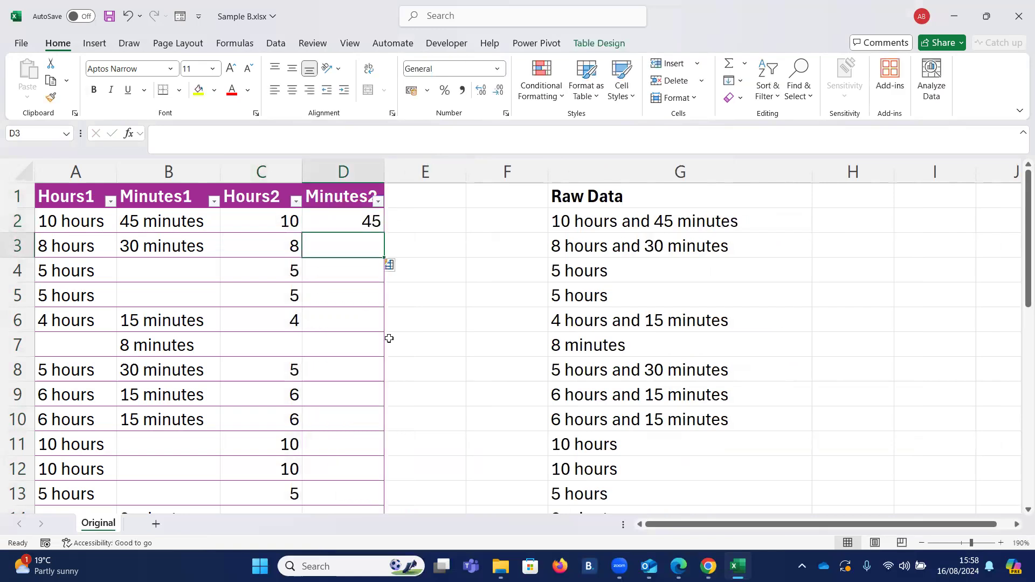
Review the flash-filled Minutes2 values down to the table's last row, comparing them with the Minutes1 entries.
{"action": "left_click", "coordinate": [346, 321]}
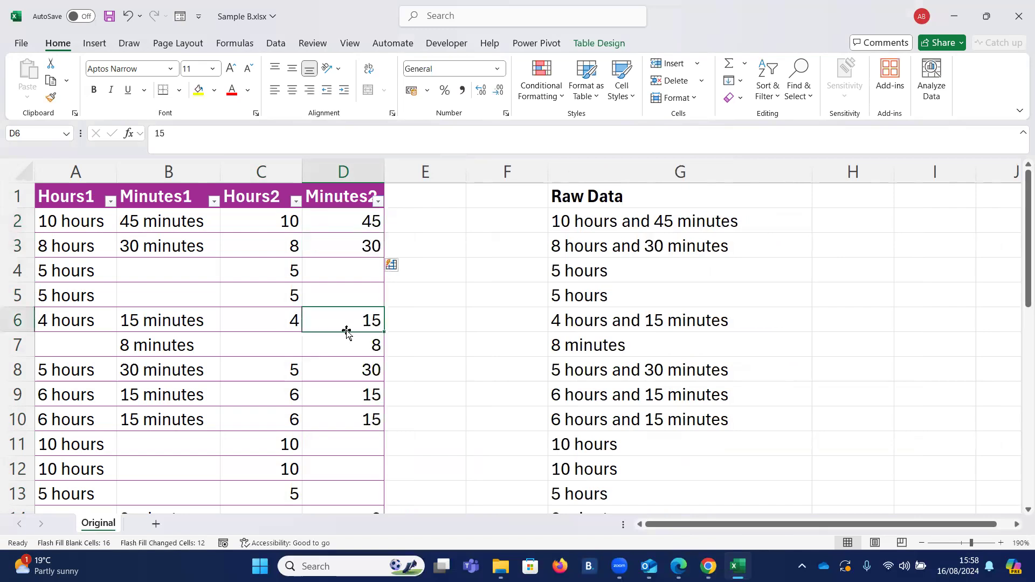
{"action": "left_click", "coordinate": [344, 219]}
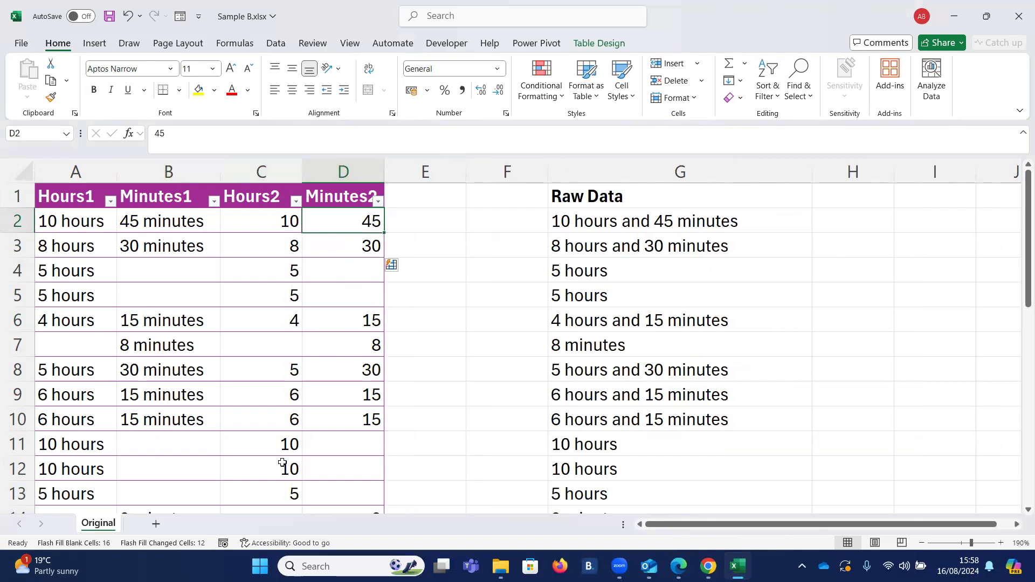
{"action": "left_click", "coordinate": [349, 324]}
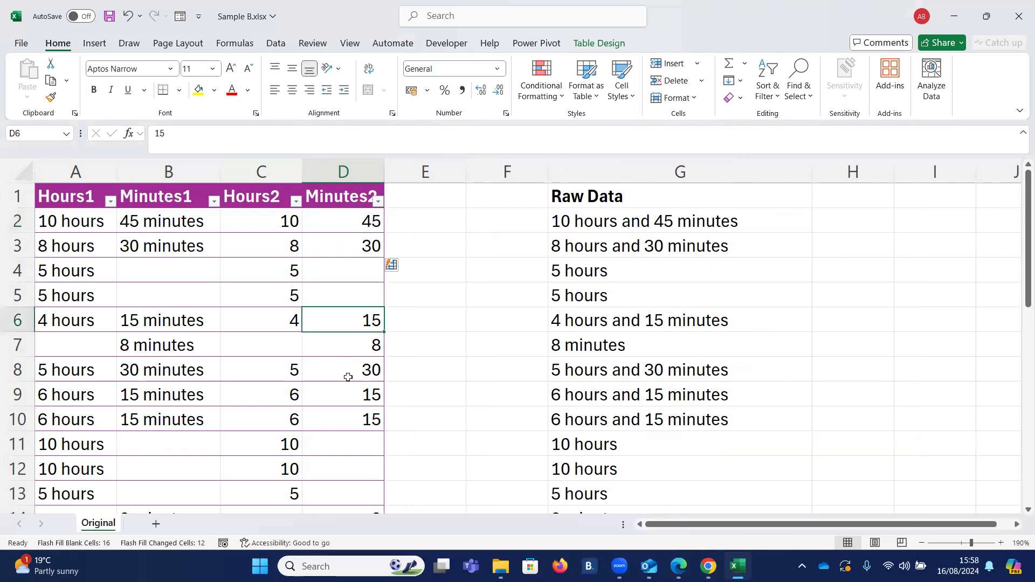
{"action": "left_click", "coordinate": [347, 343]}
{"action": "left_click", "coordinate": [357, 391]}
{"action": "scroll", "coordinate": [357, 391], "scroll_direction": "down", "scroll_amount": 5}
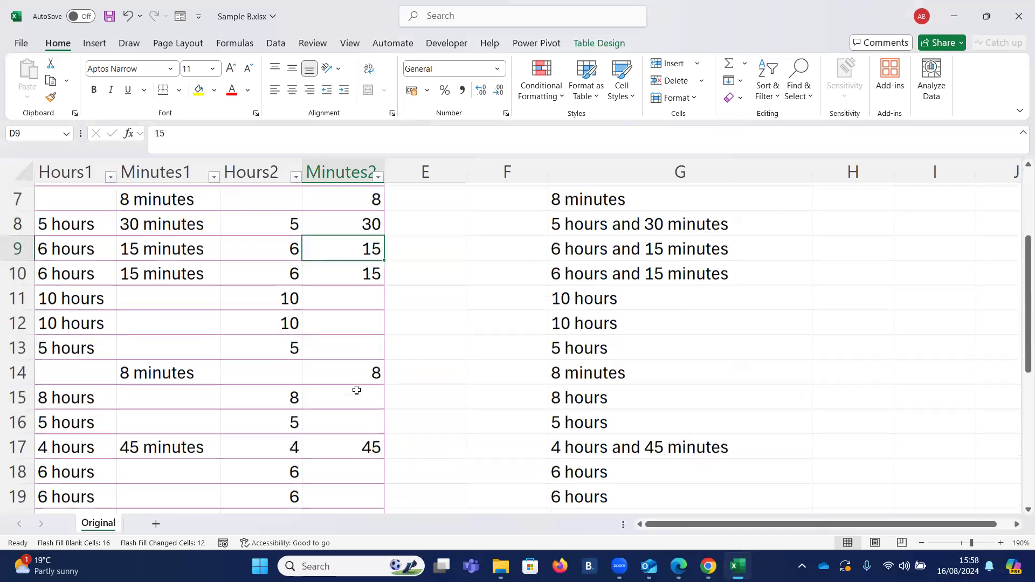
{"action": "scroll", "coordinate": [357, 390], "scroll_direction": "down", "scroll_amount": 3}
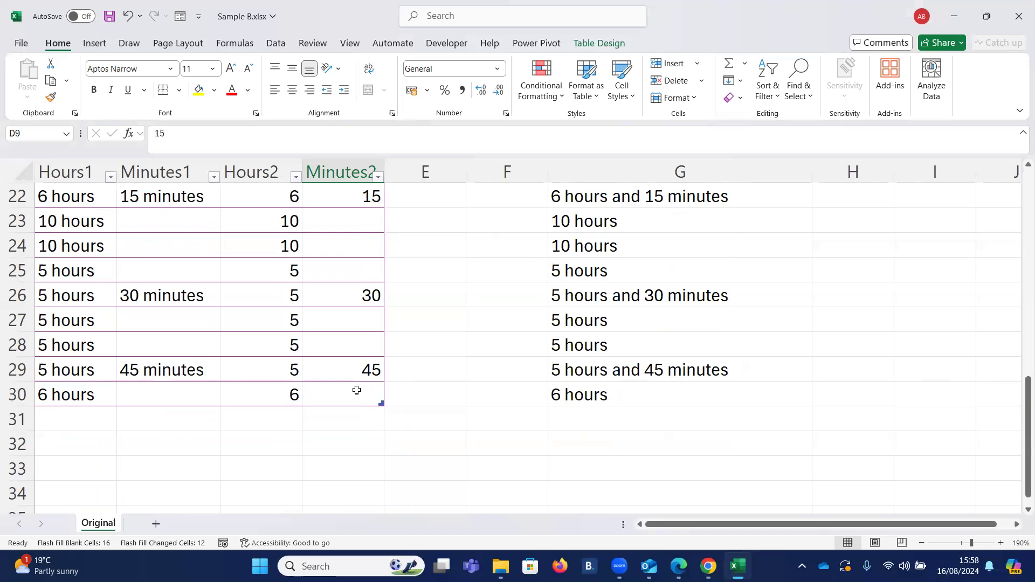
{"action": "left_click", "coordinate": [347, 322]}
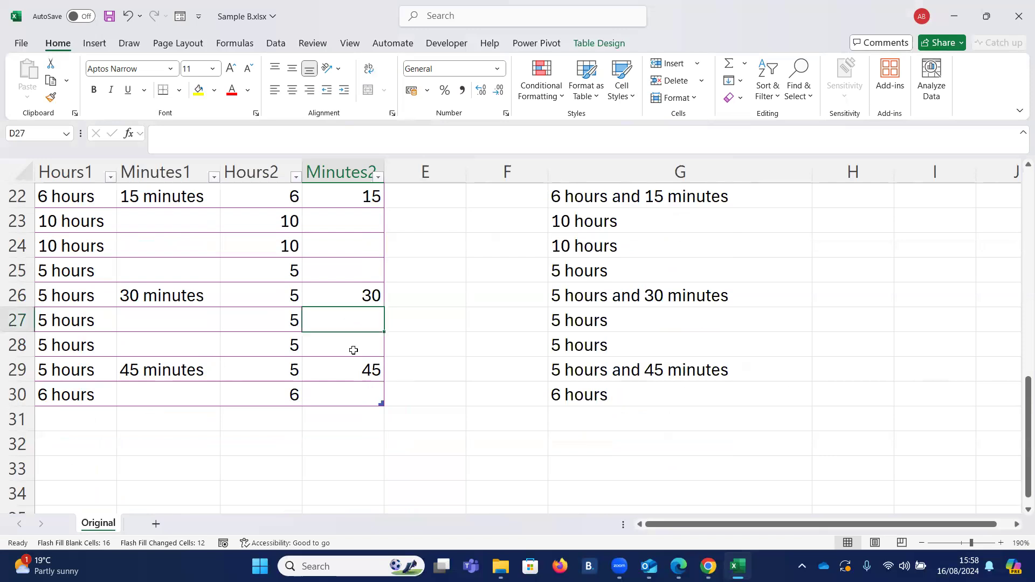
{"action": "scroll", "coordinate": [353, 351], "scroll_direction": "up", "scroll_amount": 1}
{"action": "scroll", "coordinate": [354, 350], "scroll_direction": "up", "scroll_amount": 7}
{"action": "left_click", "coordinate": [347, 214]}
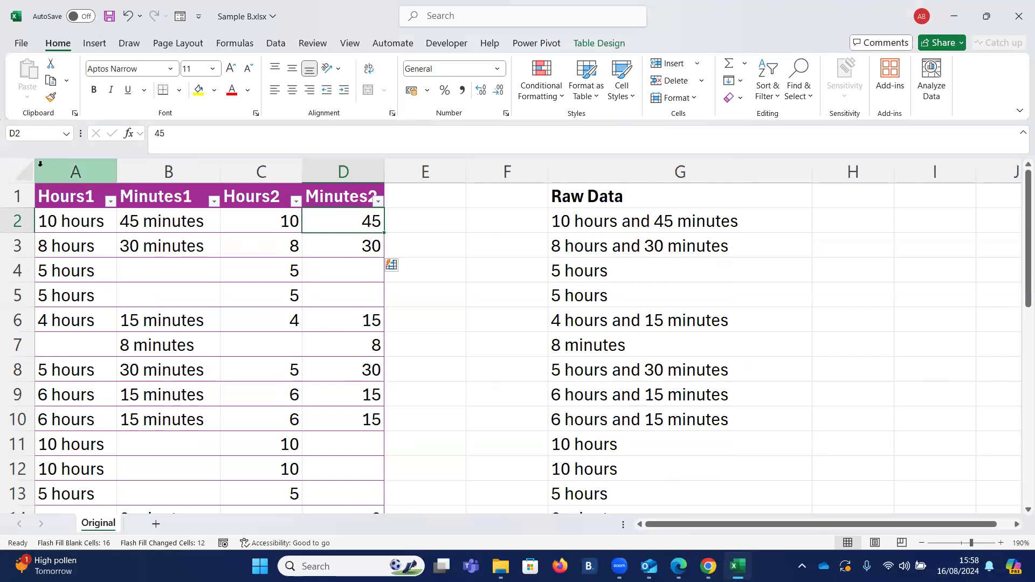
Delete the Hours1 and Minutes1 text columns.
{"action": "left_click_drag", "start_coordinate": [69, 172], "coordinate": [158, 169]}
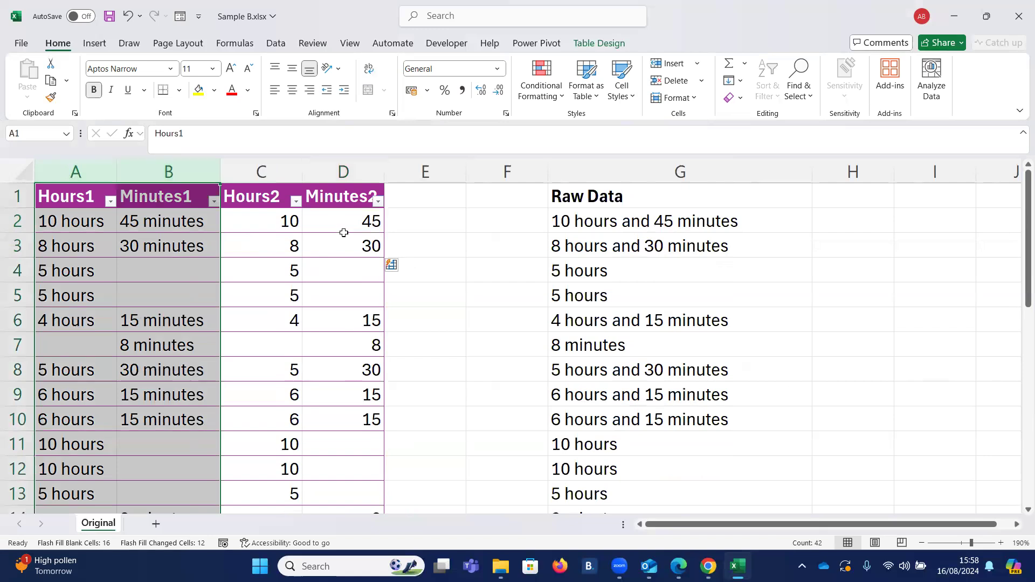
{"action": "right_click", "coordinate": [83, 174]}
{"action": "left_click", "coordinate": [114, 332]}
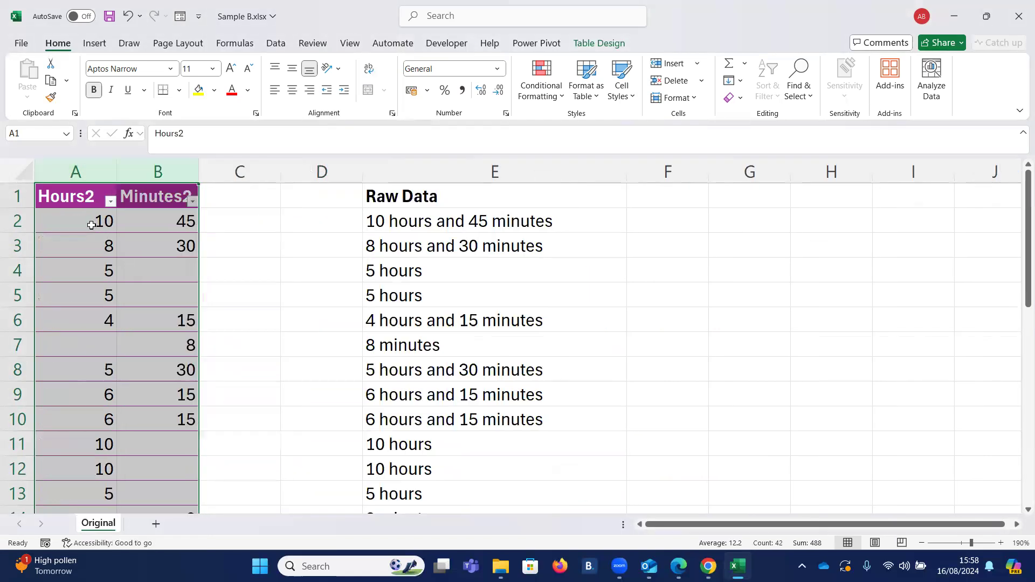
Rename the Hours2 header as Hours and the Minutes2 header as Minutes.
{"action": "left_click", "coordinate": [92, 198]}
{"action": "double_click", "coordinate": [92, 198]}
{"action": "key", "text": "BackSpace"}
{"action": "key", "text": "Return"}
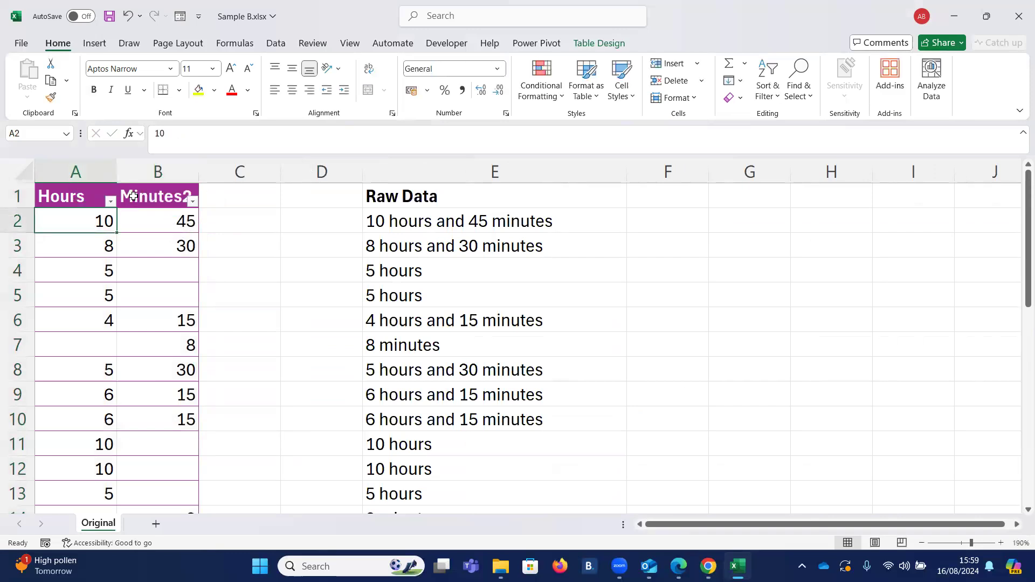
{"action": "left_click", "coordinate": [134, 196]}
{"action": "left_click", "coordinate": [221, 144]}
{"action": "key", "text": "BackSpace"}
{"action": "key", "text": "Return"}
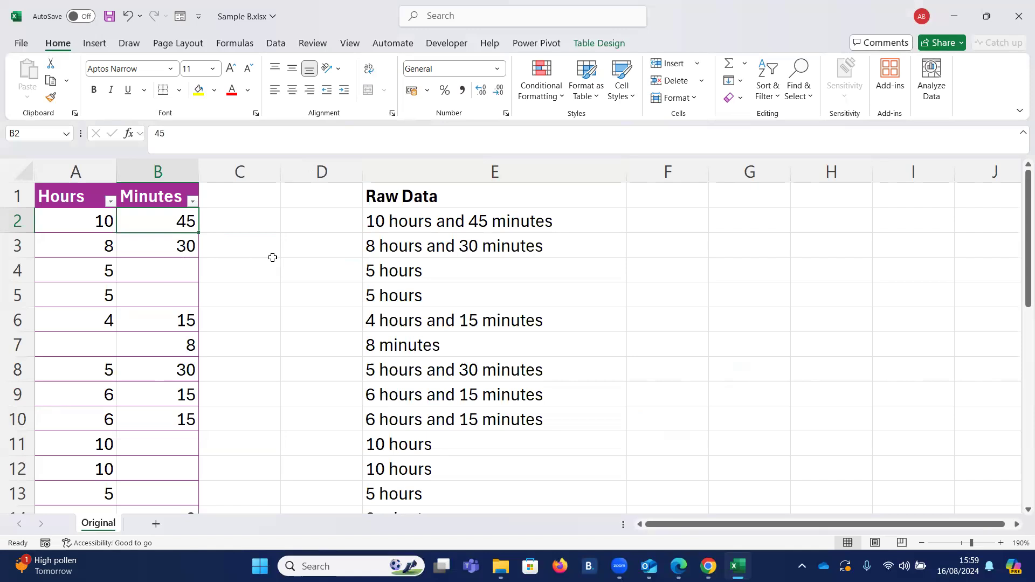
Check the Raw Data entries down to E8 against the extracted hours and minutes.
{"action": "left_click", "coordinate": [438, 237]}
{"action": "left_click", "coordinate": [400, 267]}
{"action": "left_click", "coordinate": [411, 294]}
{"action": "left_click", "coordinate": [405, 320]}
{"action": "left_click", "coordinate": [393, 348]}
{"action": "left_click", "coordinate": [409, 372]}
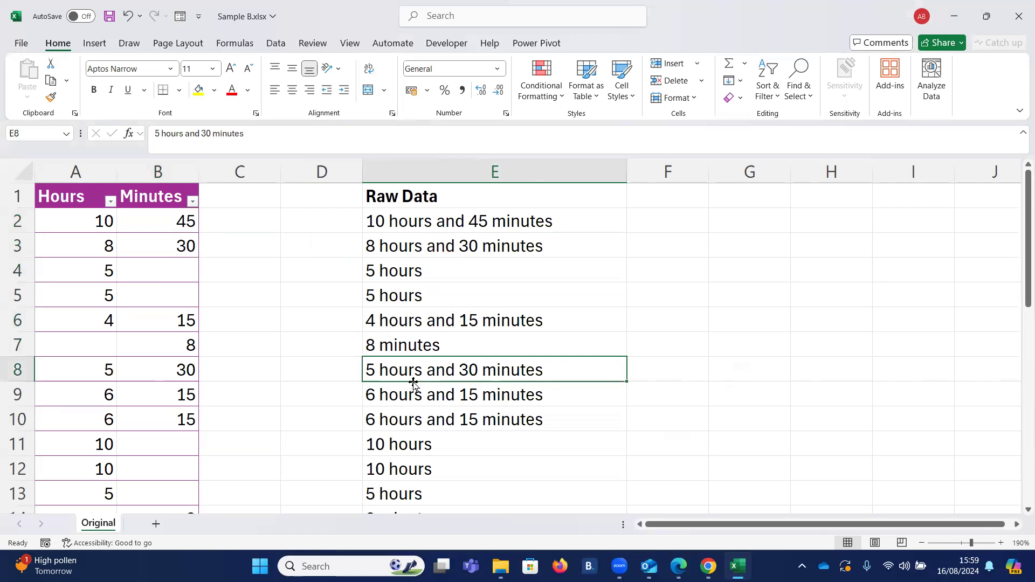
Delete the two empty columns C and D between the table and Raw Data.
{"action": "left_click_drag", "start_coordinate": [242, 171], "coordinate": [311, 167]}
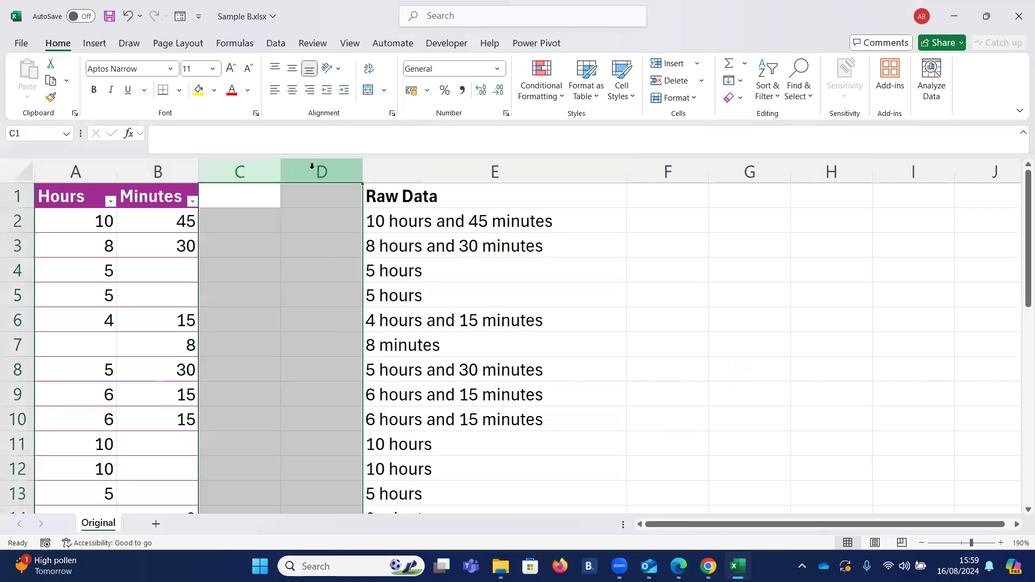
{"action": "right_click", "coordinate": [312, 166]}
{"action": "left_click", "coordinate": [351, 323]}
Extend the table by one column to include the Raw Data in column C.
{"action": "left_click", "coordinate": [162, 246]}
{"action": "scroll", "coordinate": [254, 333], "scroll_direction": "down", "scroll_amount": 1}
{"action": "scroll", "coordinate": [254, 334], "scroll_direction": "down", "scroll_amount": 6}
{"action": "left_click_drag", "start_coordinate": [196, 405], "coordinate": [461, 405]}
{"action": "scroll", "coordinate": [333, 389], "scroll_direction": "up", "scroll_amount": 7}
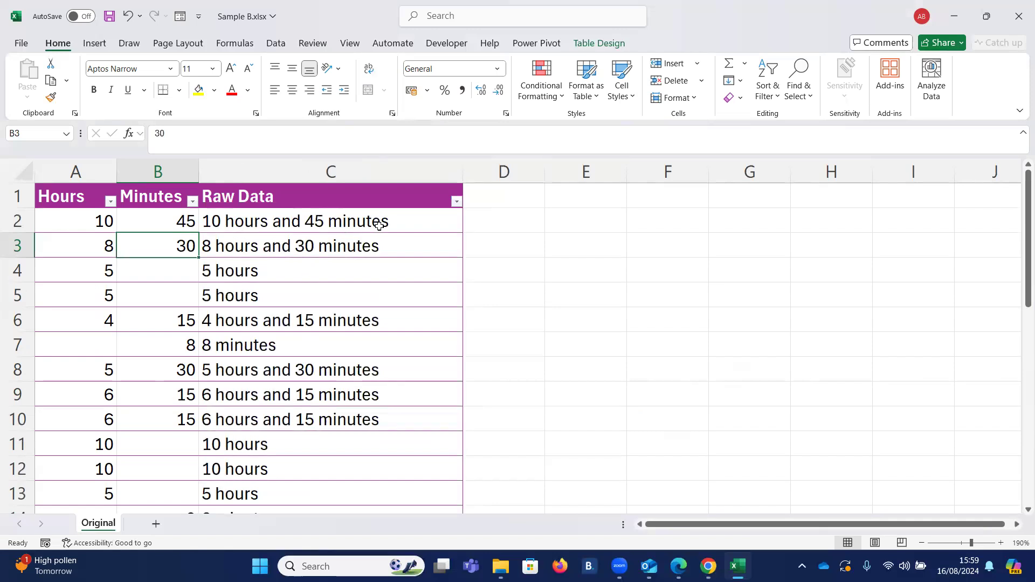
Add a Time column to the table in column D and check the hours and minutes in A2 and B2.
{"action": "left_click", "coordinate": [500, 196]}
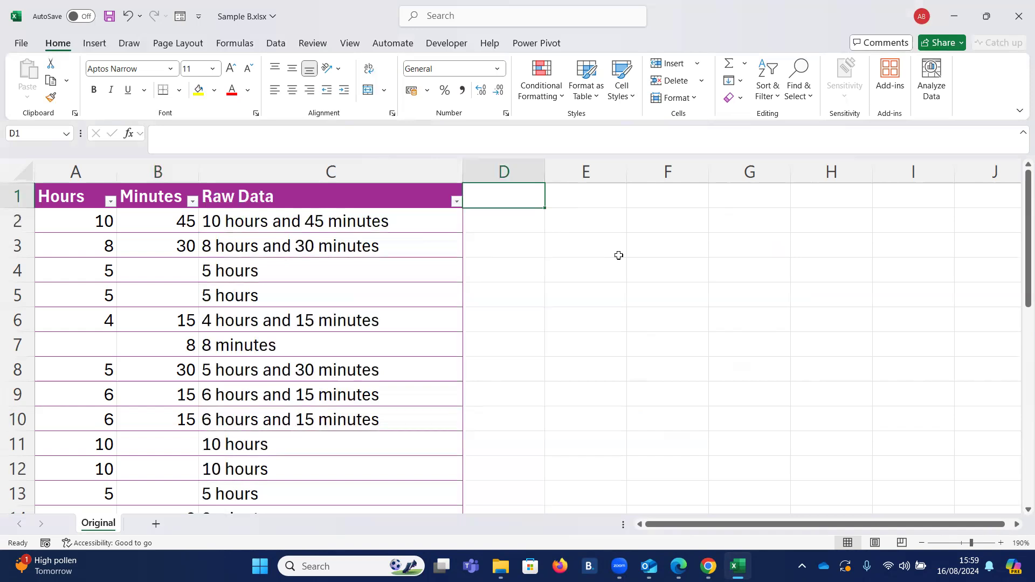
{"action": "type", "text": "Time"}
{"action": "key", "text": "Return"}
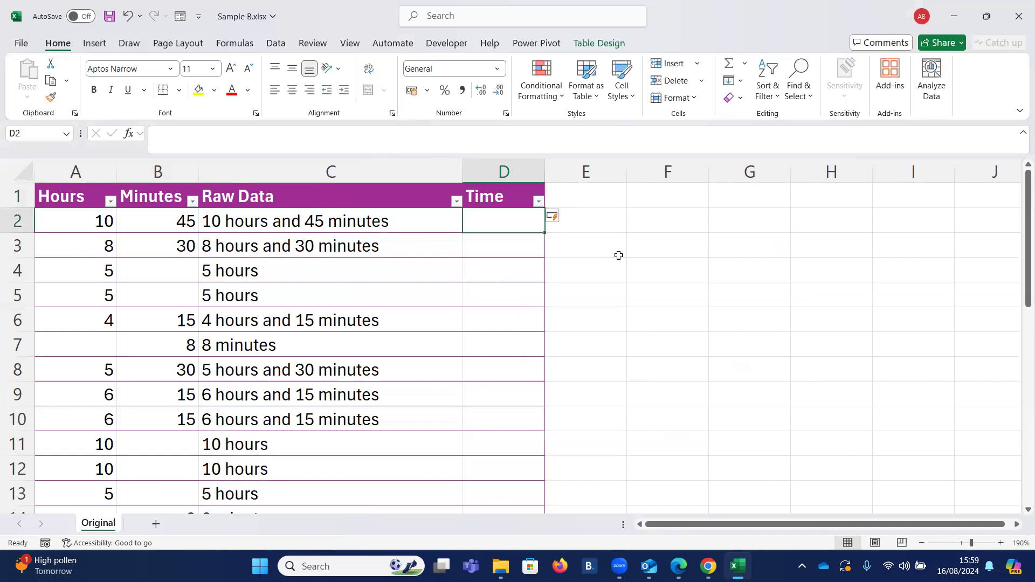
{"action": "left_click", "coordinate": [69, 215]}
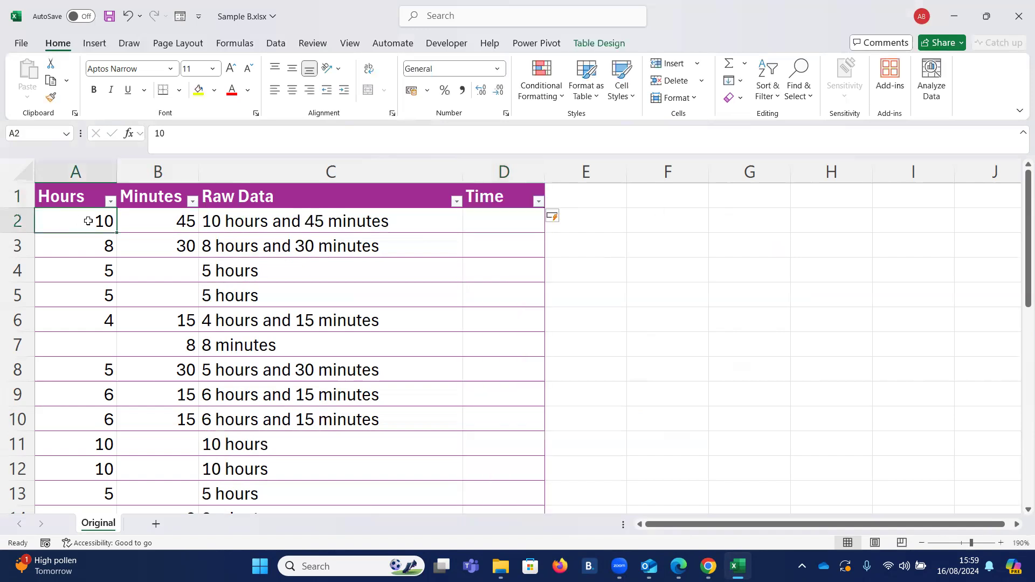
{"action": "left_click", "coordinate": [168, 224]}
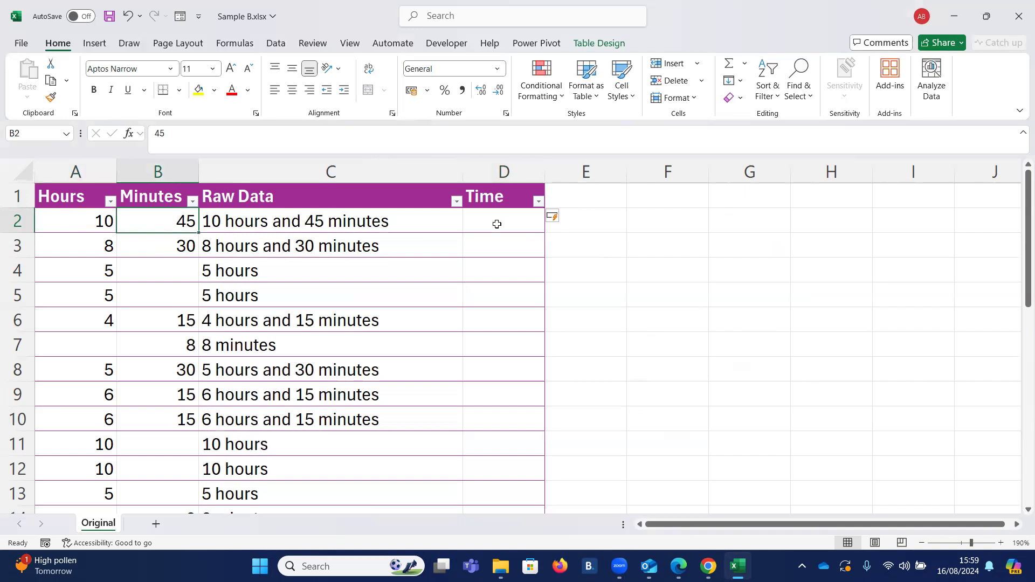
{"action": "left_click", "coordinate": [97, 221]}
{"action": "left_click", "coordinate": [168, 221]}
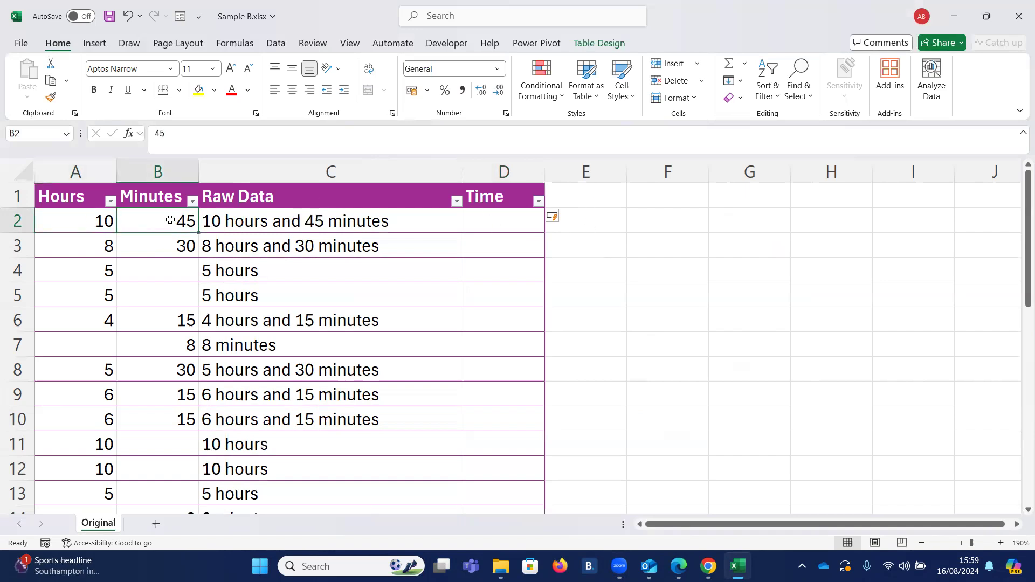
{"action": "left_click", "coordinate": [503, 221]}
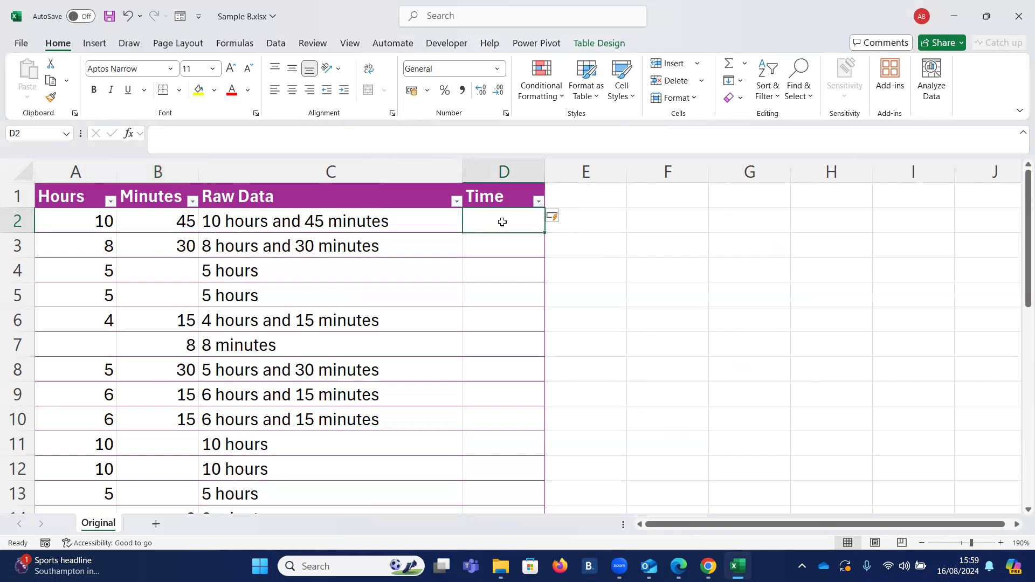
{"action": "type", "text": "=time("}
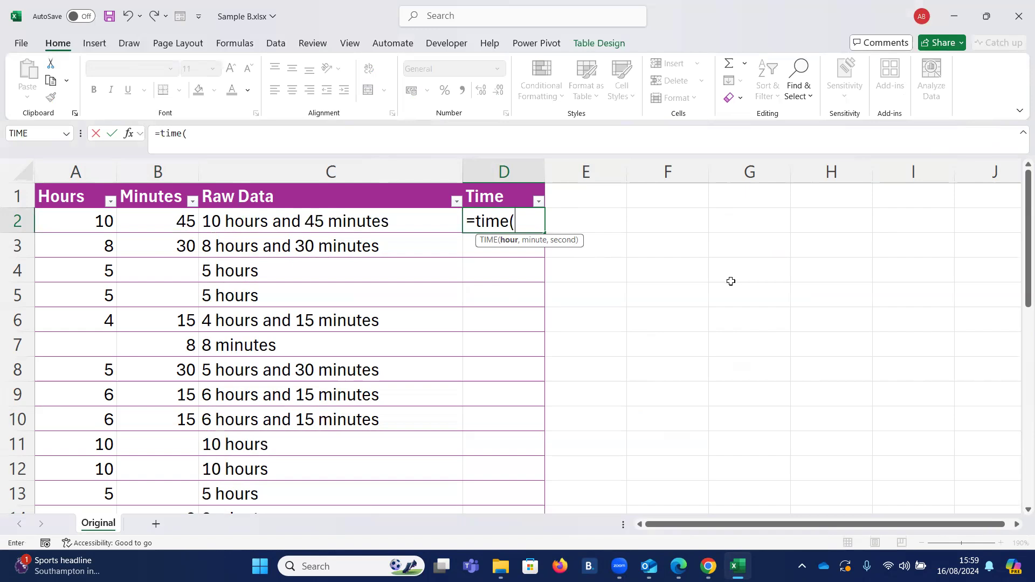
{"action": "left_click", "coordinate": [81, 220]}
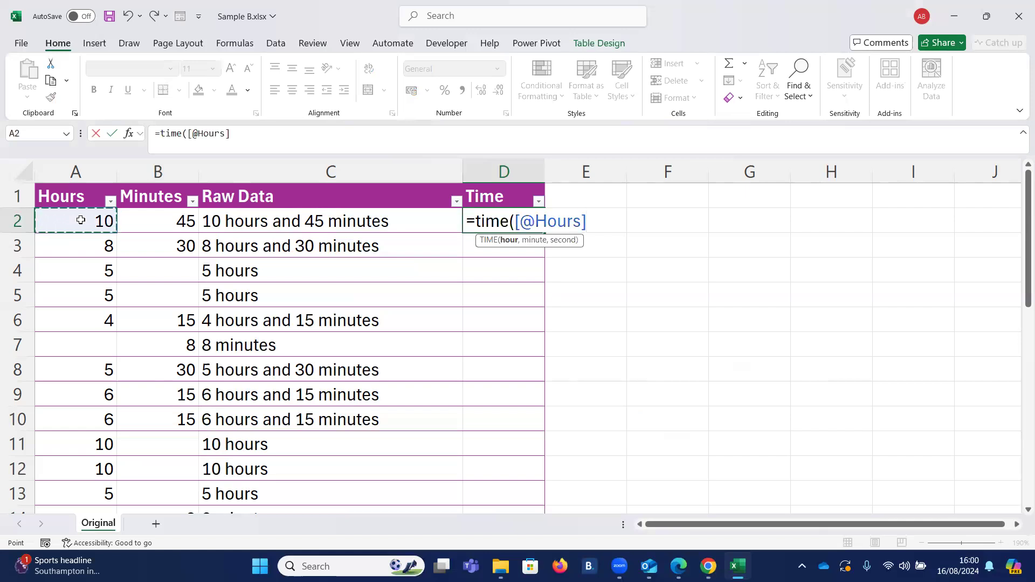
{"action": "type", "text": ","}
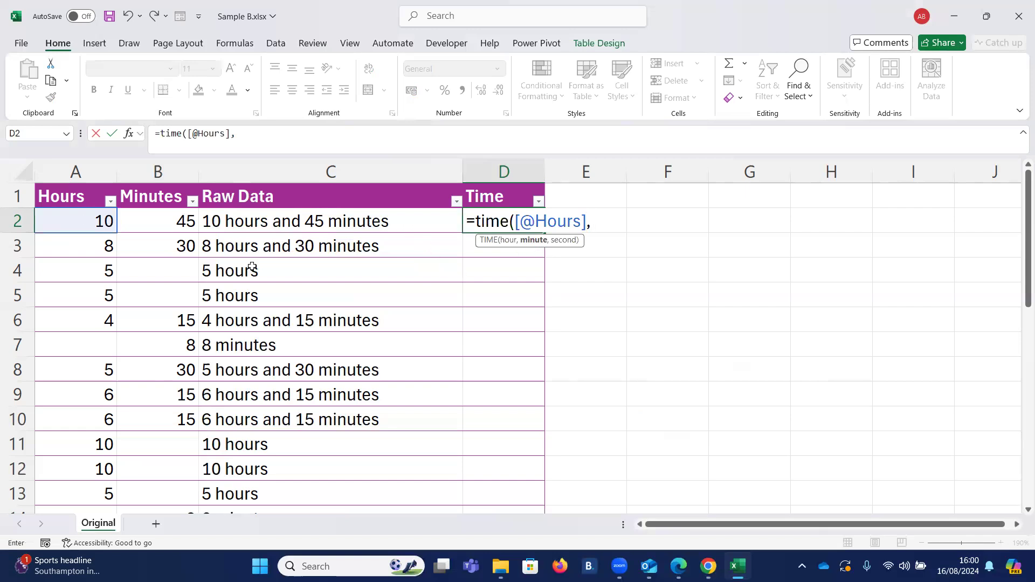
{"action": "left_click", "coordinate": [159, 217]}
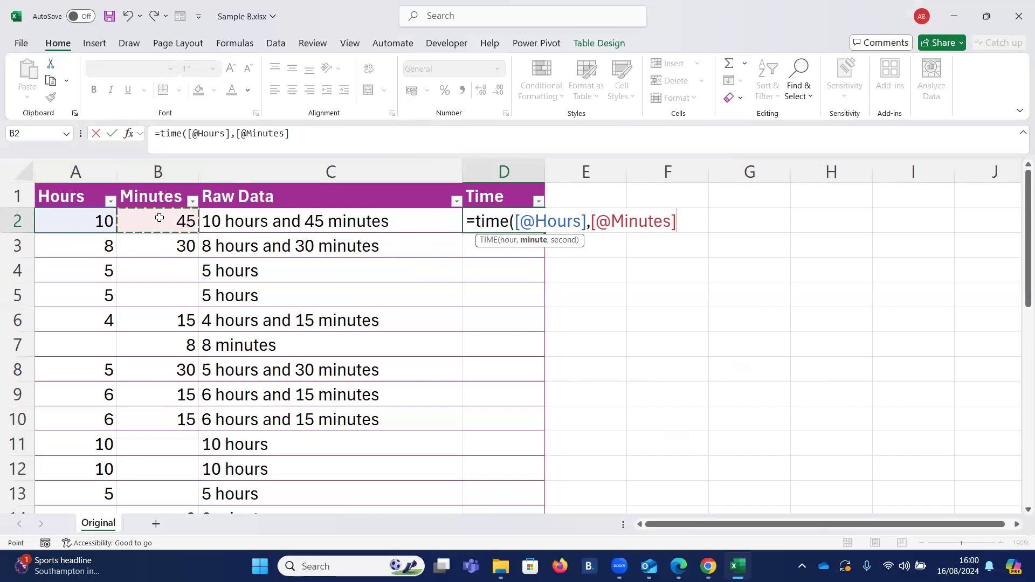
{"action": "type", "text": ",0"}
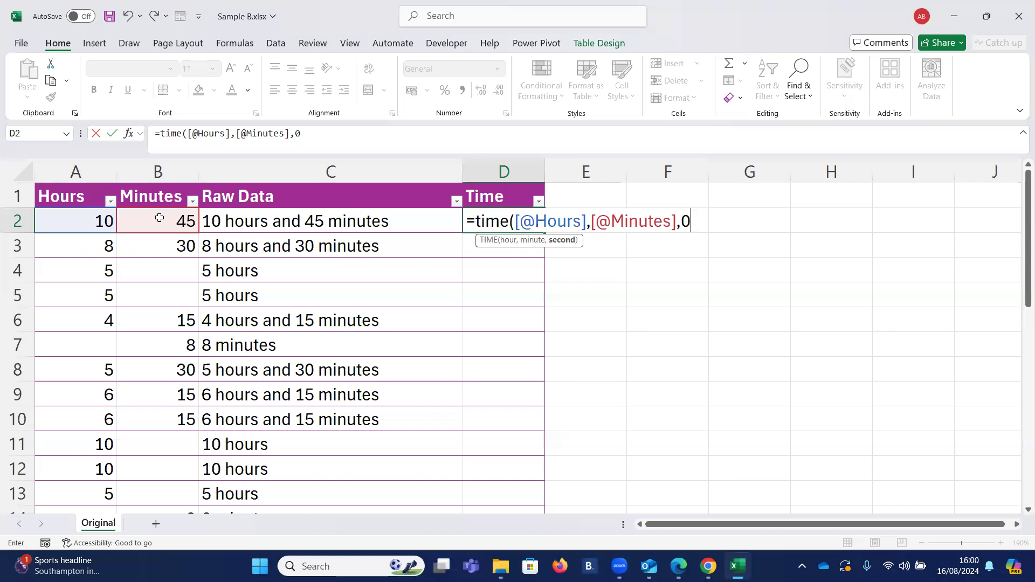
{"action": "type", "text": ")"}
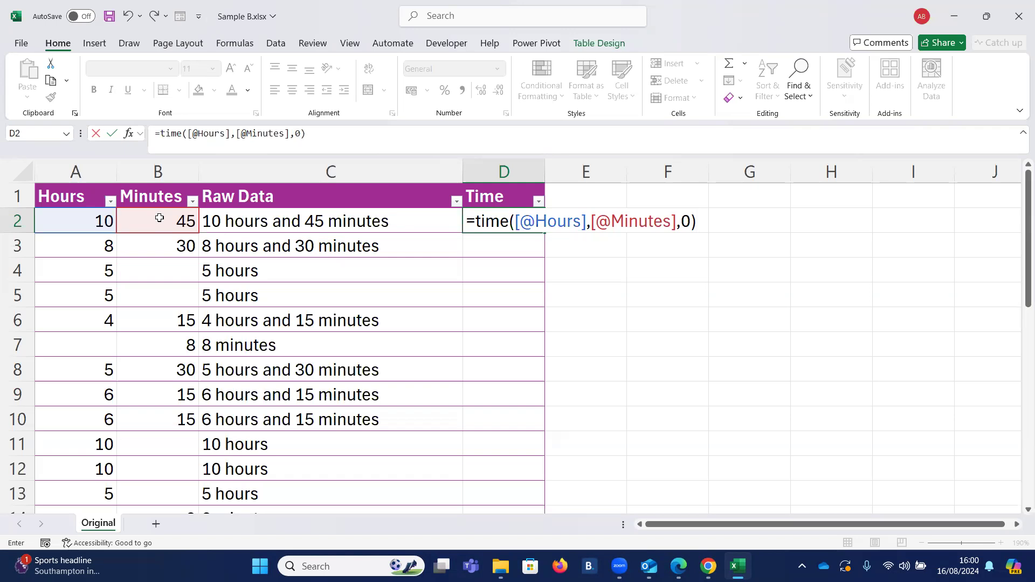
{"action": "key", "text": "Return"}
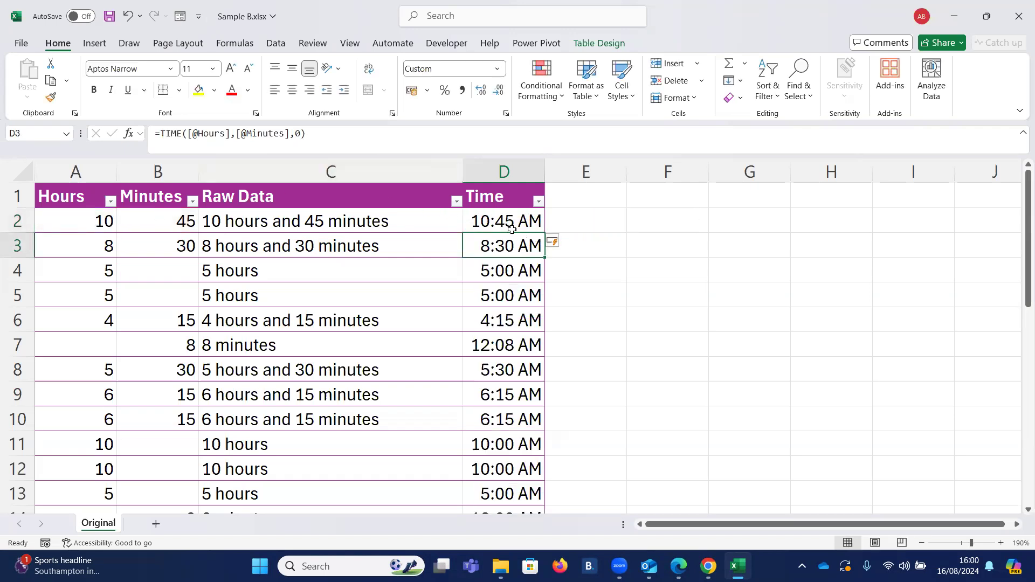
Apply the Time number format to column D and check the entries down to row 30.
{"action": "left_click", "coordinate": [514, 174]}
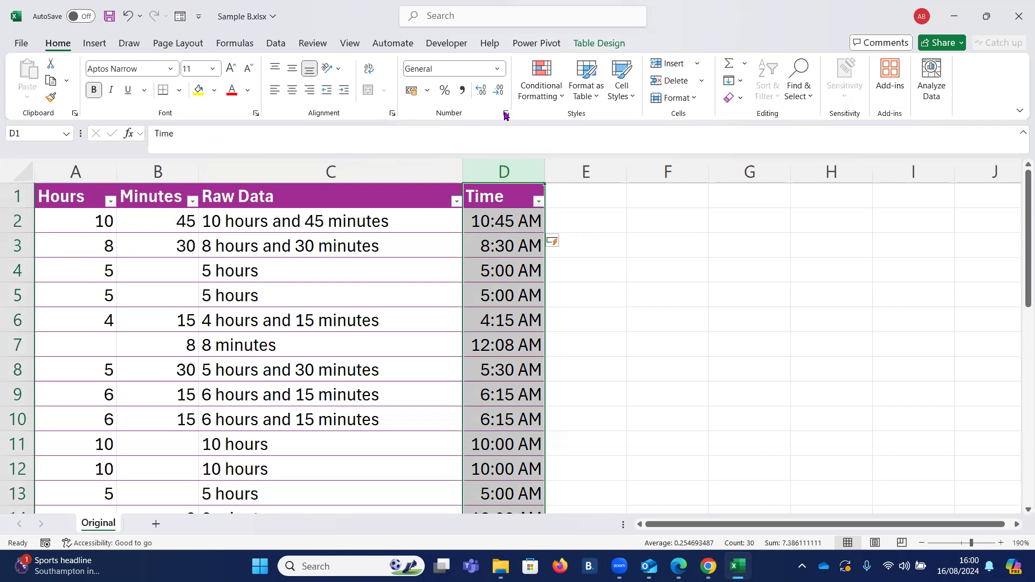
{"action": "left_click", "coordinate": [497, 69]}
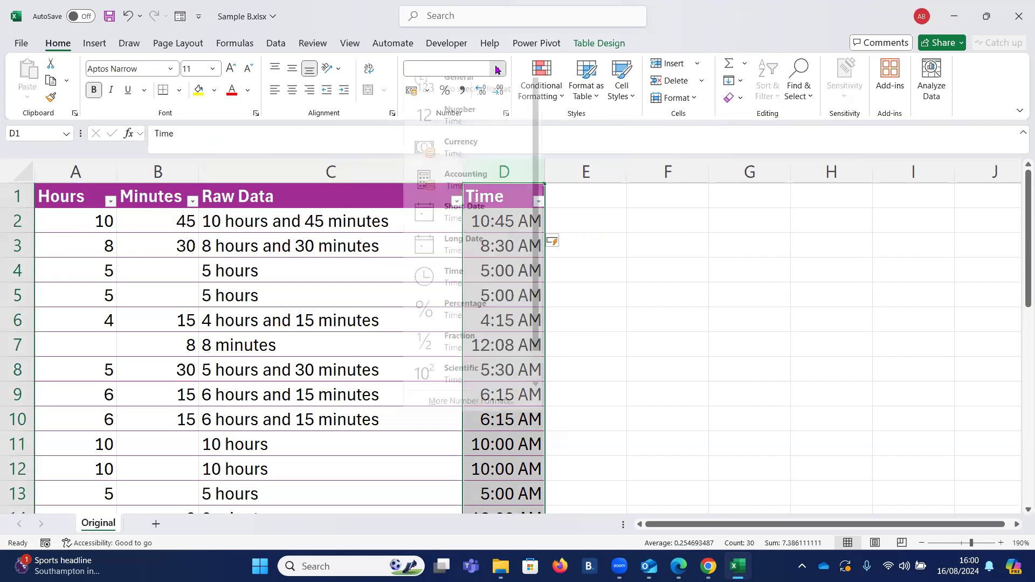
{"action": "left_click", "coordinate": [462, 287]}
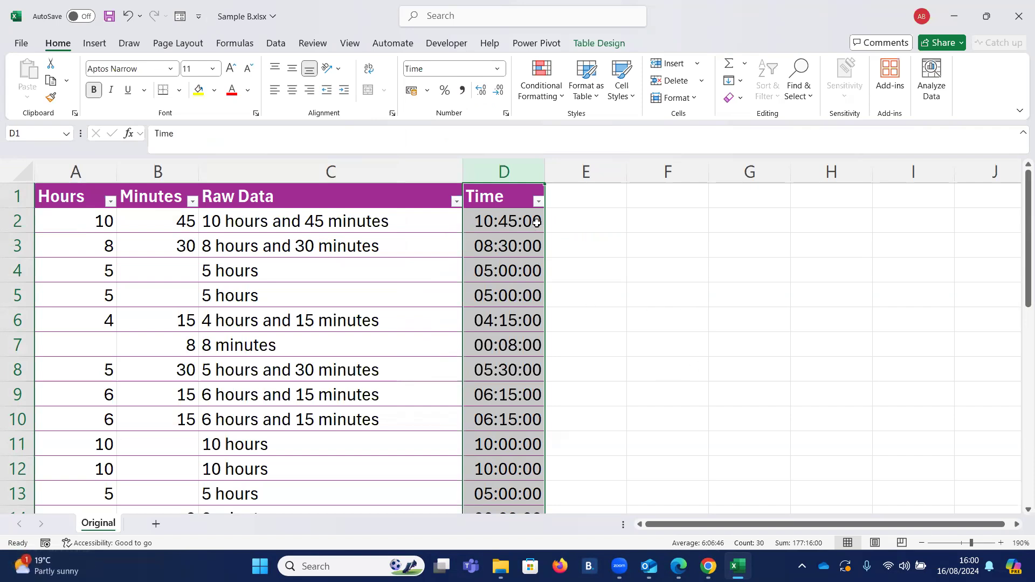
{"action": "scroll", "coordinate": [539, 337], "scroll_direction": "down", "scroll_amount": 2}
{"action": "scroll", "coordinate": [540, 337], "scroll_direction": "down", "scroll_amount": 5}
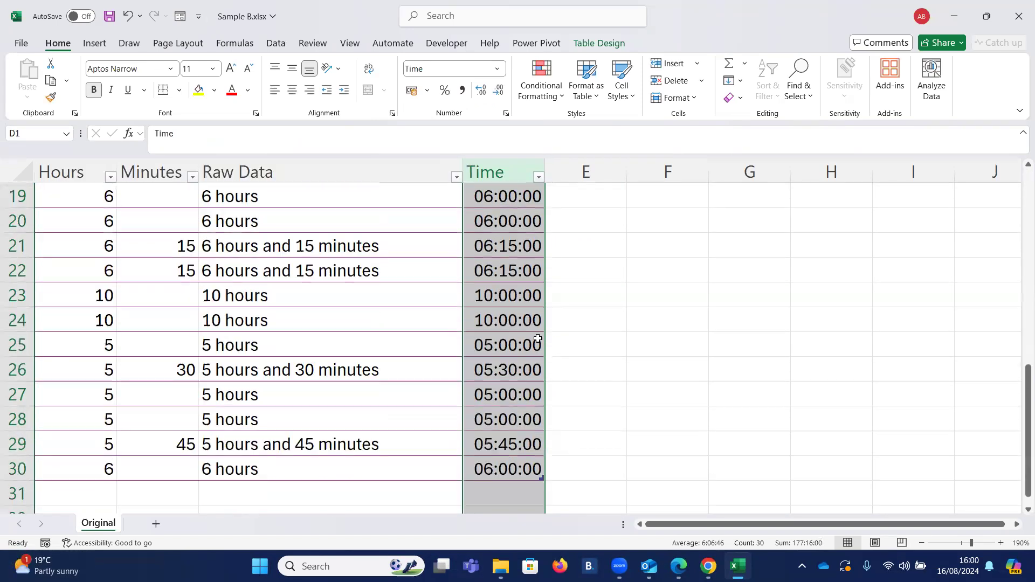
{"action": "scroll", "coordinate": [536, 336], "scroll_direction": "up", "scroll_amount": 3}
{"action": "scroll", "coordinate": [536, 336], "scroll_direction": "up", "scroll_amount": 4}
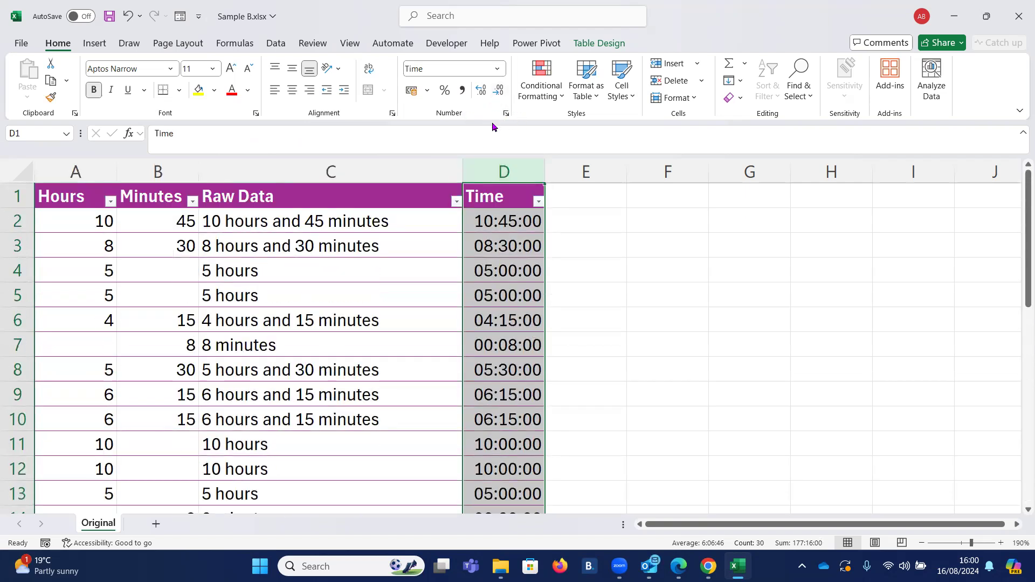
Start a custom number format for column D and shorten its code to hh:mm.
{"action": "left_click", "coordinate": [506, 113]}
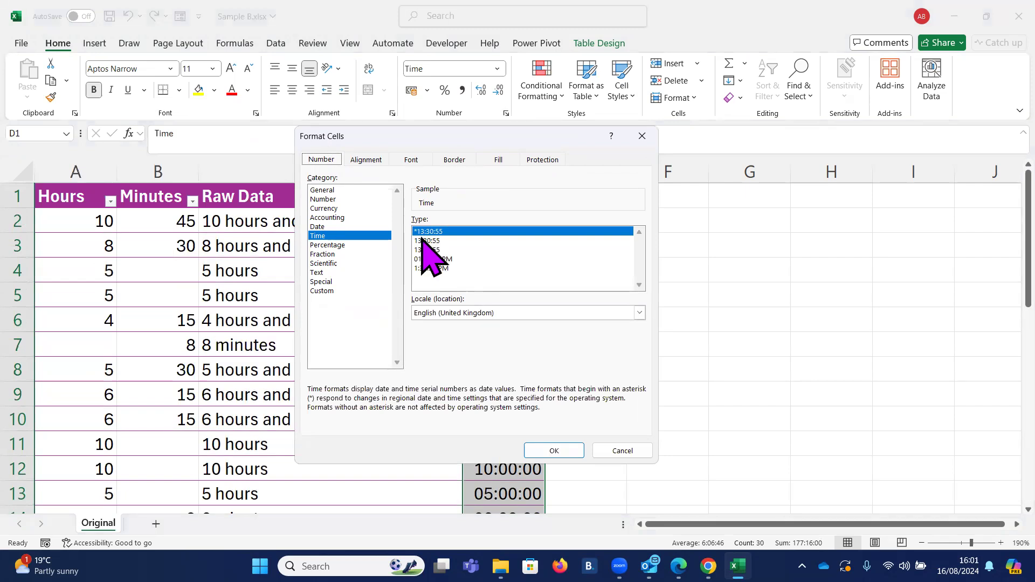
{"action": "left_click", "coordinate": [424, 240]}
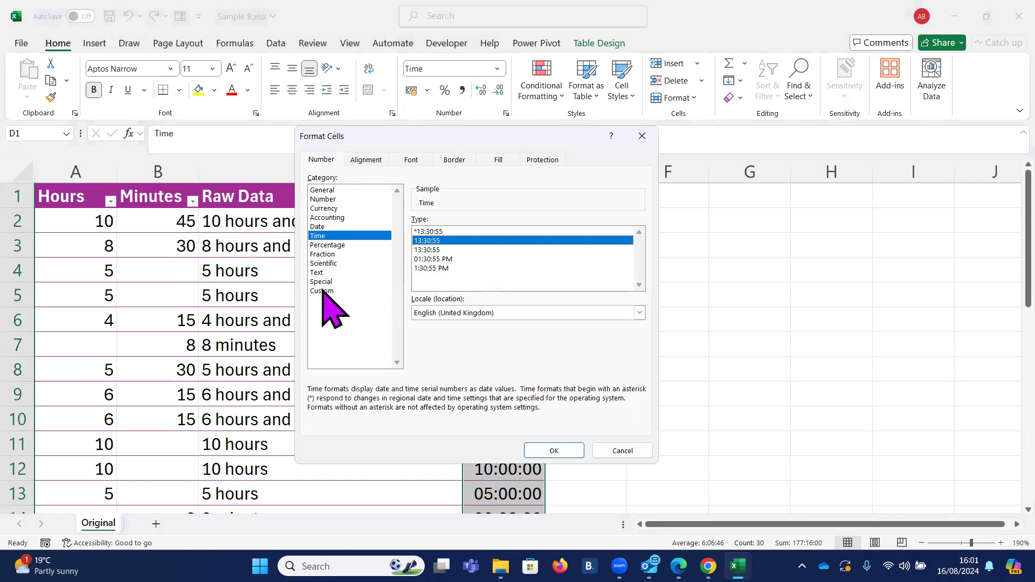
{"action": "left_click", "coordinate": [323, 291]}
{"action": "left_click", "coordinate": [471, 231]}
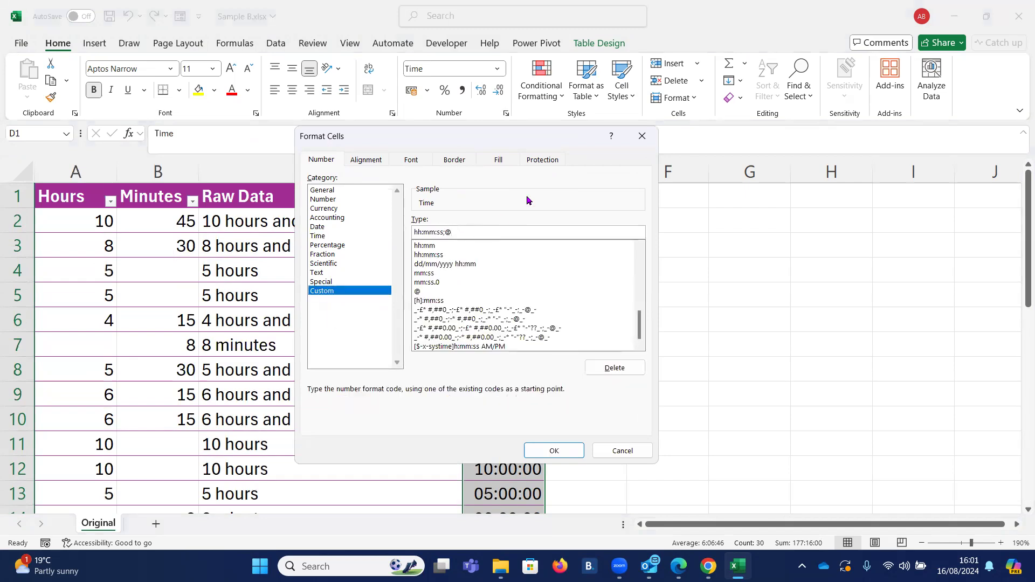
{"action": "key", "text": "BackSpace"}
{"action": "key", "text": "BackSpace"}
{"action": "key", "text": "BackSpace"}
{"action": "key", "text": "BackSpace"}
{"action": "key", "text": "BackSpace"}
Enclose the hours code in square brackets to make the custom format [hh]:mm and apply it to column D.
{"action": "left_click", "coordinate": [420, 232]}
{"action": "type", "text": "]"}
{"action": "key", "text": "Home"}
{"action": "type", "text": "[["}
{"action": "left_click_drag", "start_coordinate": [429, 132], "coordinate": [724, 122]}
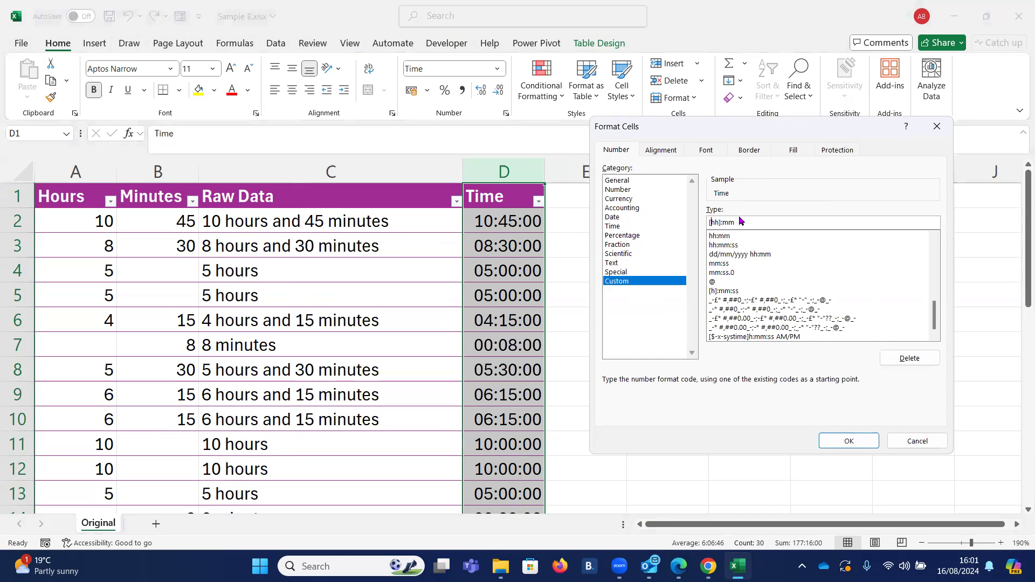
{"action": "left_click", "coordinate": [710, 222]}
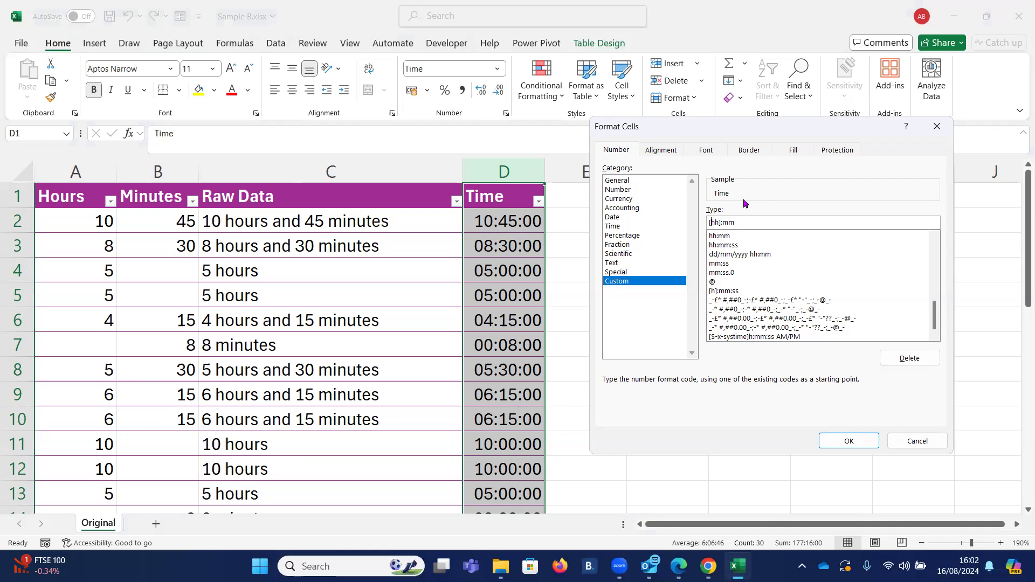
{"action": "left_click", "coordinate": [858, 441]}
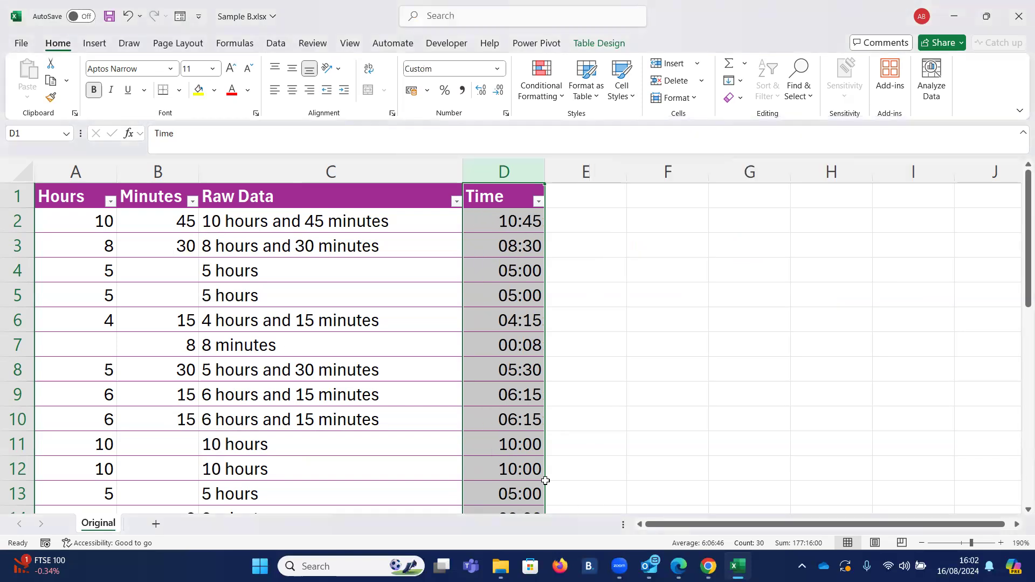
Add a Total Row beneath the last entry of the table.
{"action": "key", "text": "Down"}
{"action": "scroll", "coordinate": [502, 311], "scroll_direction": "down", "scroll_amount": 3}
{"action": "scroll", "coordinate": [502, 311], "scroll_direction": "down", "scroll_amount": 5}
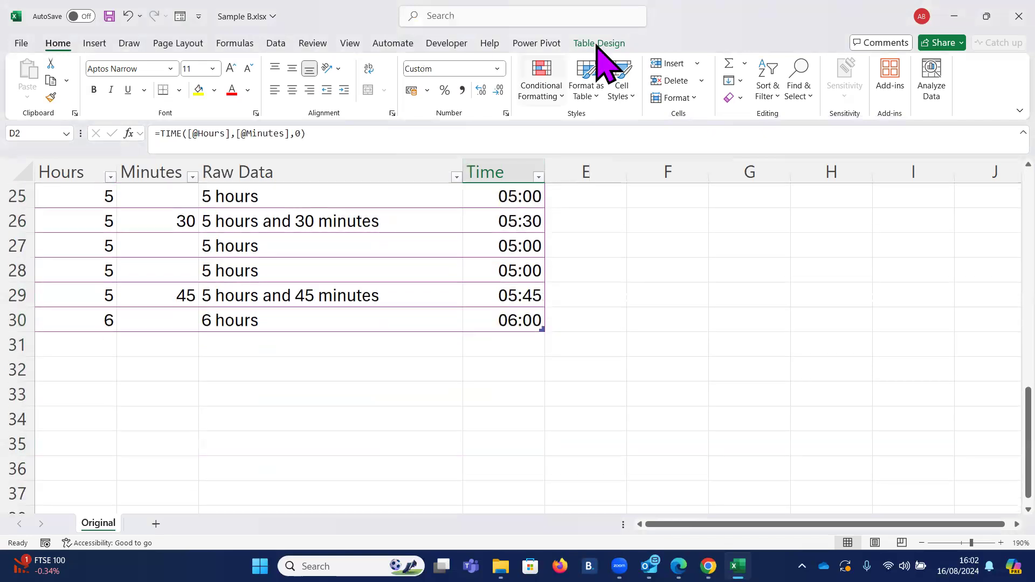
{"action": "left_click", "coordinate": [596, 43]}
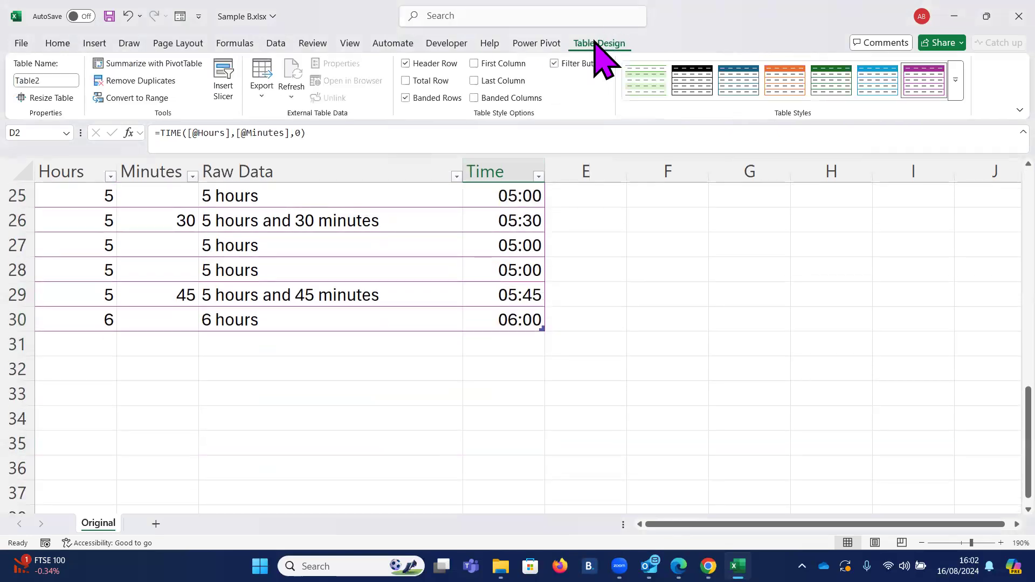
{"action": "left_click", "coordinate": [406, 81]}
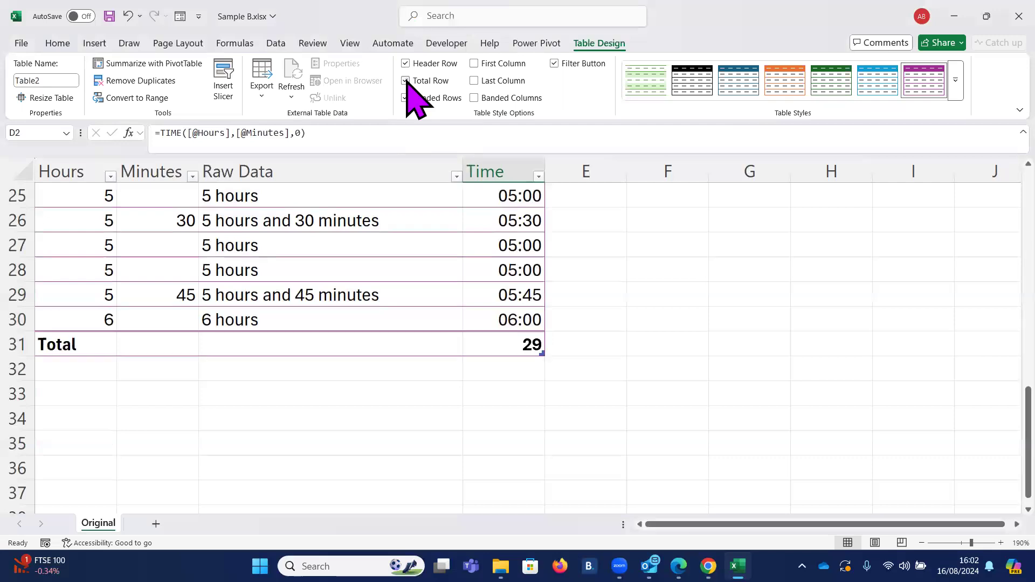
Set the Time column's total in D31 to Sum and review the times it adds up.
{"action": "left_click", "coordinate": [499, 346]}
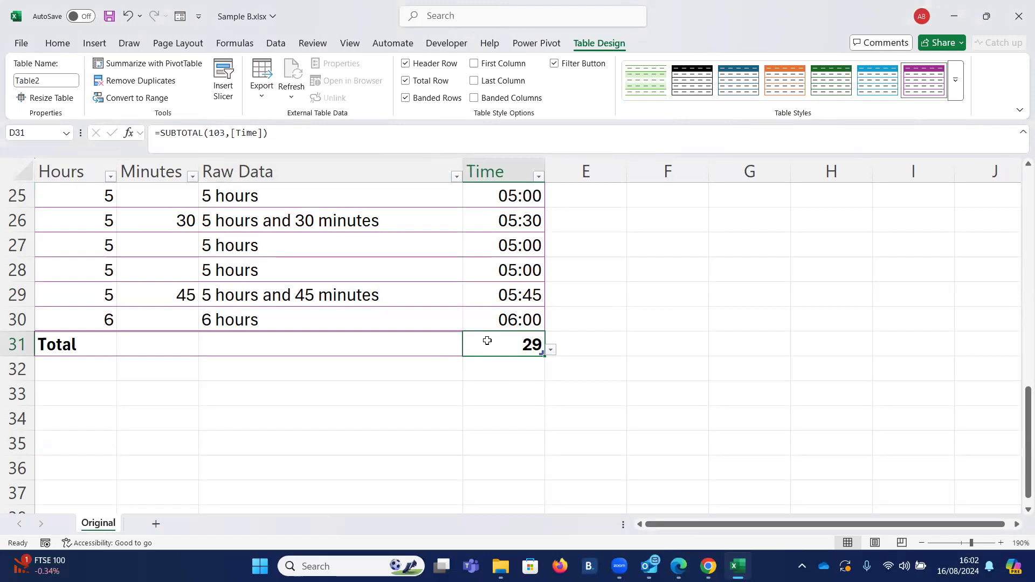
{"action": "left_click", "coordinate": [550, 351]}
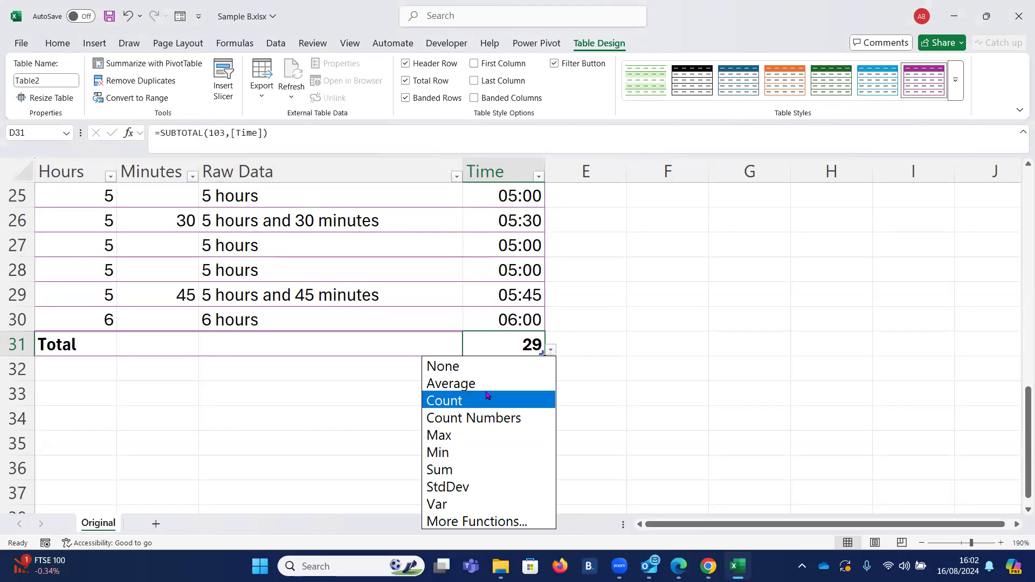
{"action": "left_click", "coordinate": [447, 470]}
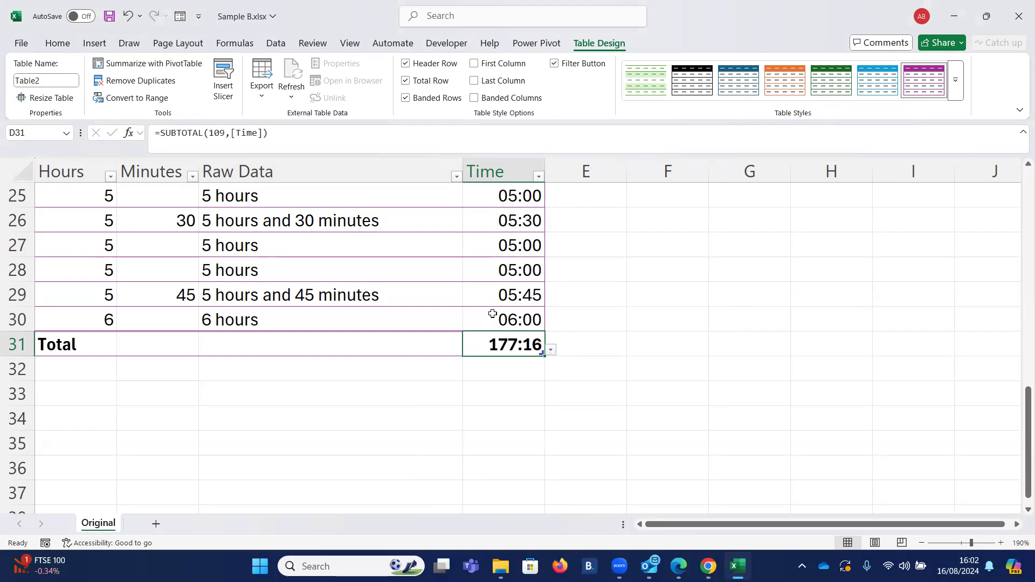
{"action": "scroll", "coordinate": [508, 273], "scroll_direction": "up", "scroll_amount": 4}
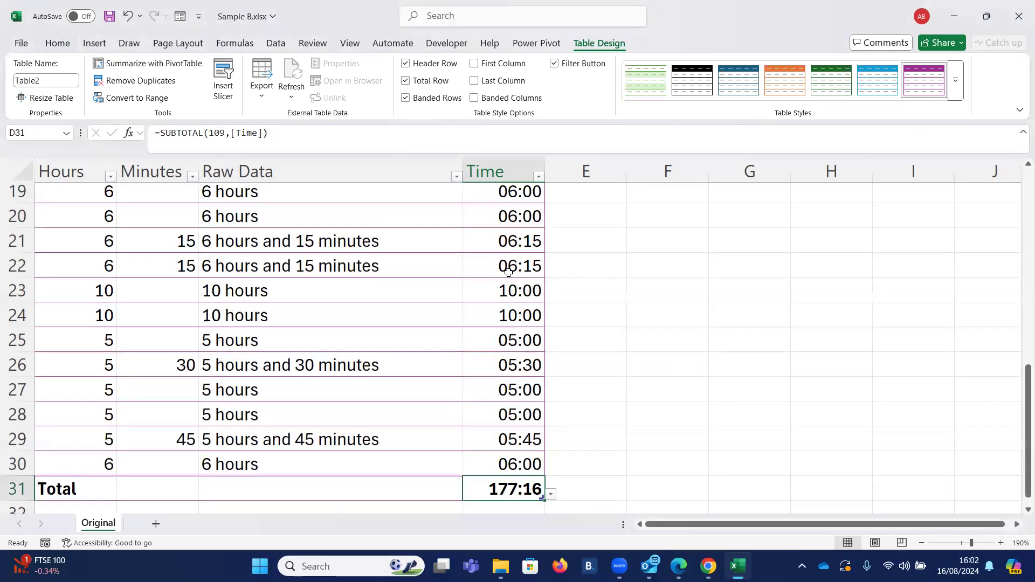
{"action": "scroll", "coordinate": [508, 274], "scroll_direction": "up", "scroll_amount": 4}
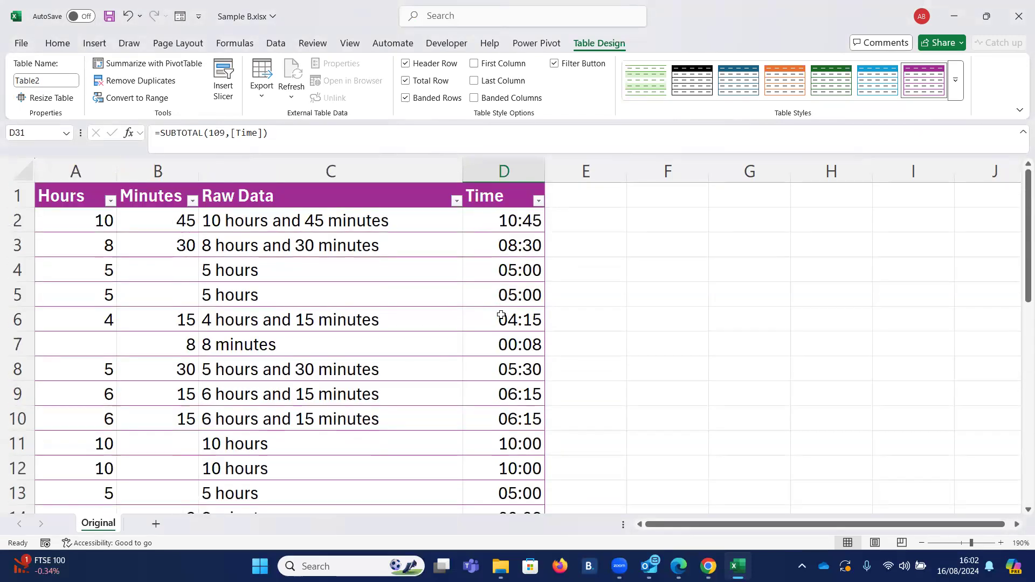
{"action": "scroll", "coordinate": [501, 316], "scroll_direction": "down", "scroll_amount": 6}
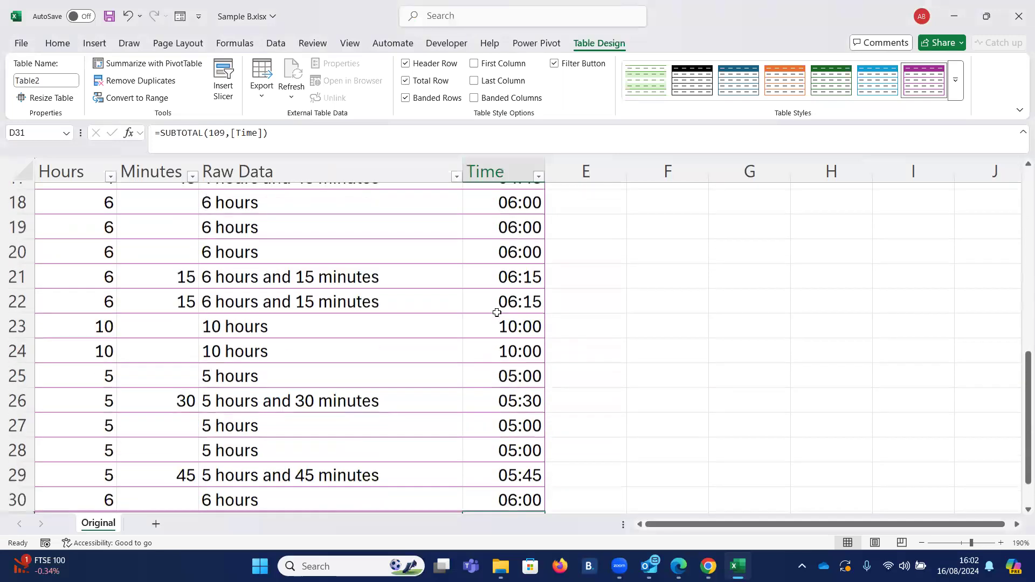
{"action": "scroll", "coordinate": [497, 313], "scroll_direction": "down", "scroll_amount": 3}
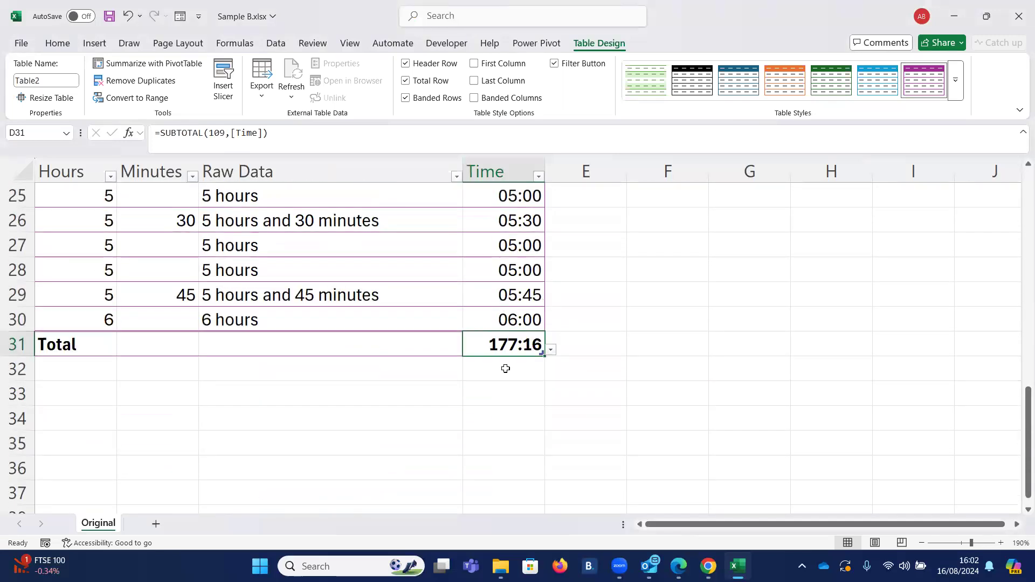